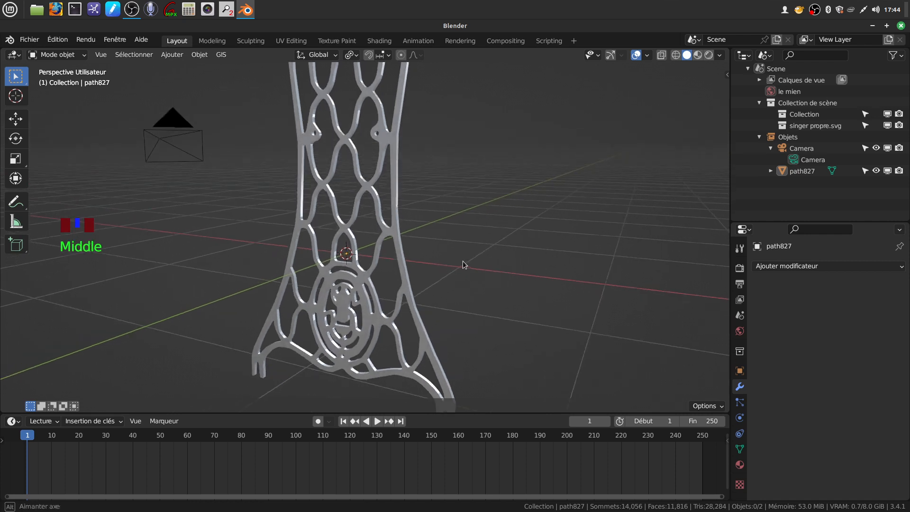
Step: Add a mesh circle with 32 vertices and a 1 m radius at the world origin
{"action": "scroll", "coordinate": [455, 260], "scroll_direction": "down", "scroll_amount": 2}
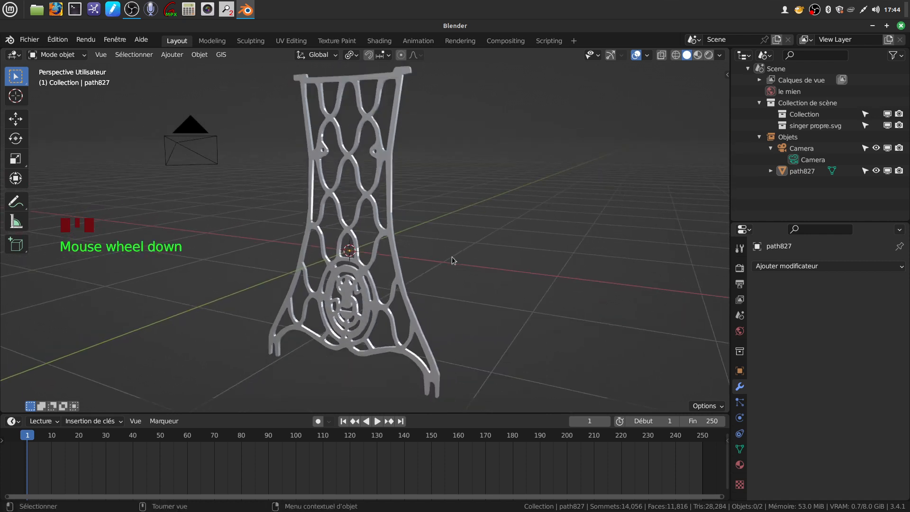
{"action": "mouse_move", "coordinate": [418, 302]}
{"action": "middle_mouse_down", "text": "shift"}
{"action": "mouse_move", "coordinate": [410, 255]}
{"action": "mouse_move", "coordinate": [416, 298]}
{"action": "middle_mouse_up", "text": "shift"}
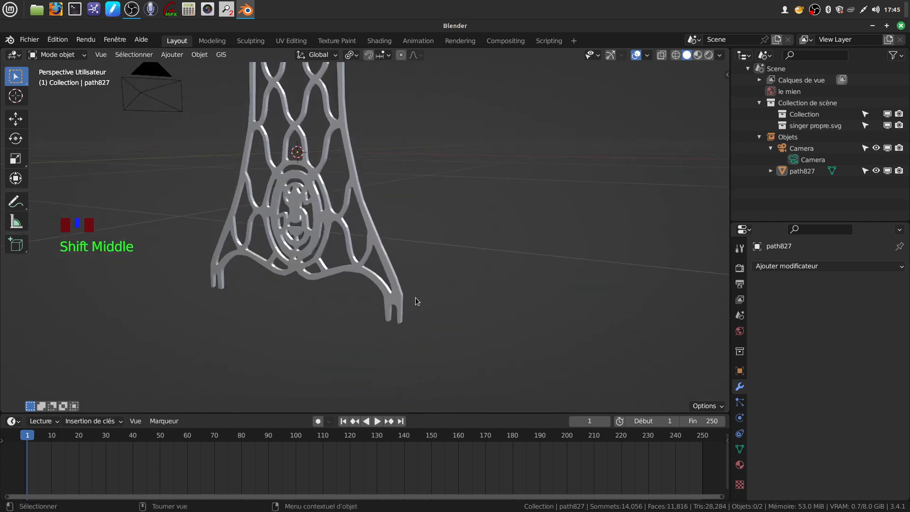
{"action": "left_click", "coordinate": [167, 56]}
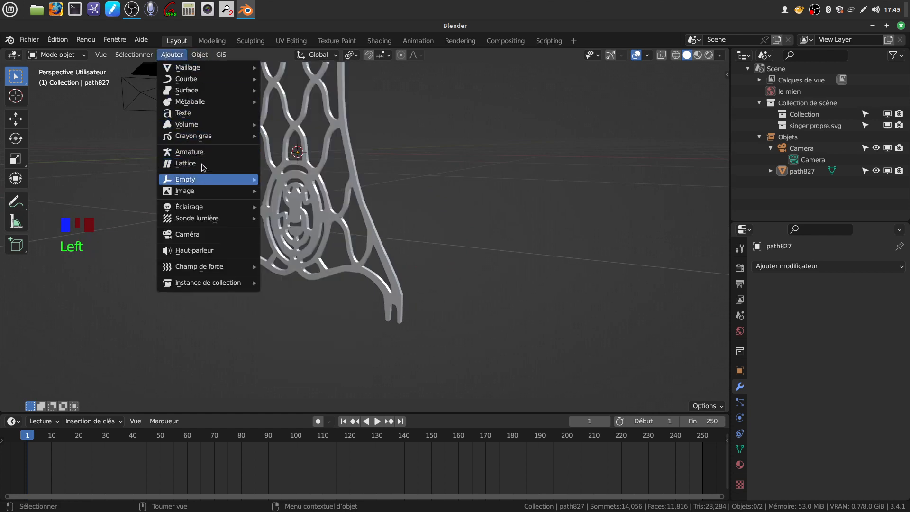
{"action": "mouse_move", "coordinate": [194, 82]}
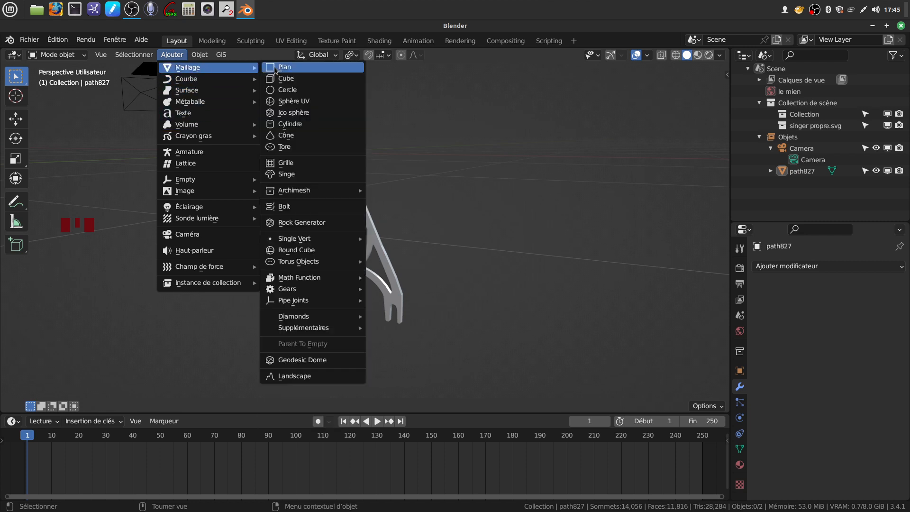
{"action": "left_click", "coordinate": [295, 90]}
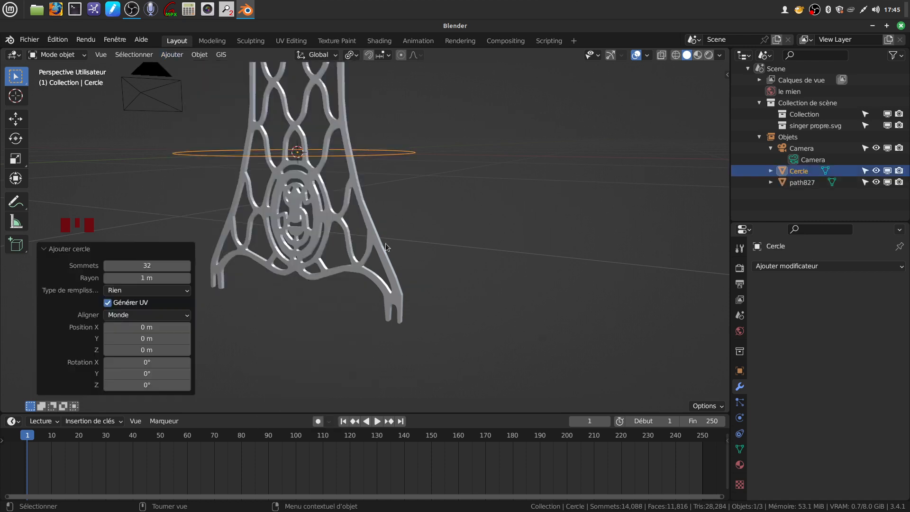
{"action": "middle_click_drag", "start_coordinate": [401, 203], "coordinate": [360, 222]}
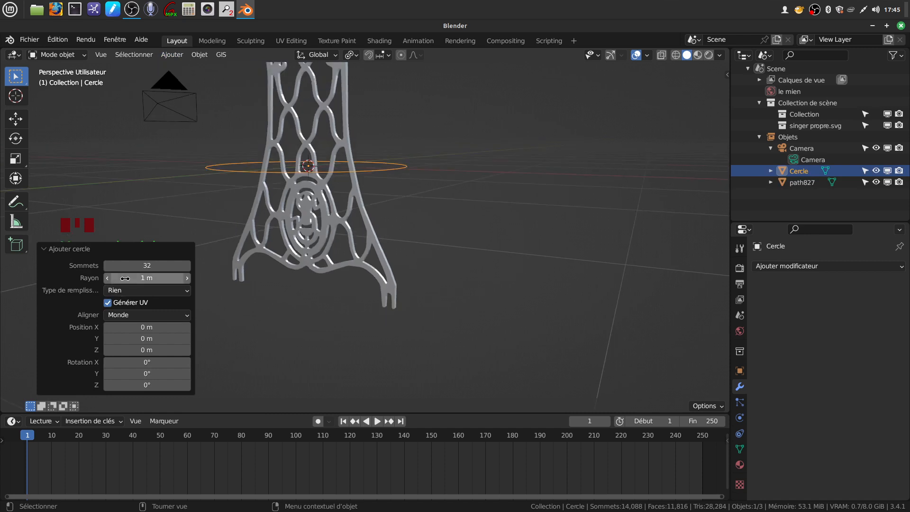
{"action": "key", "text": "Tab"}
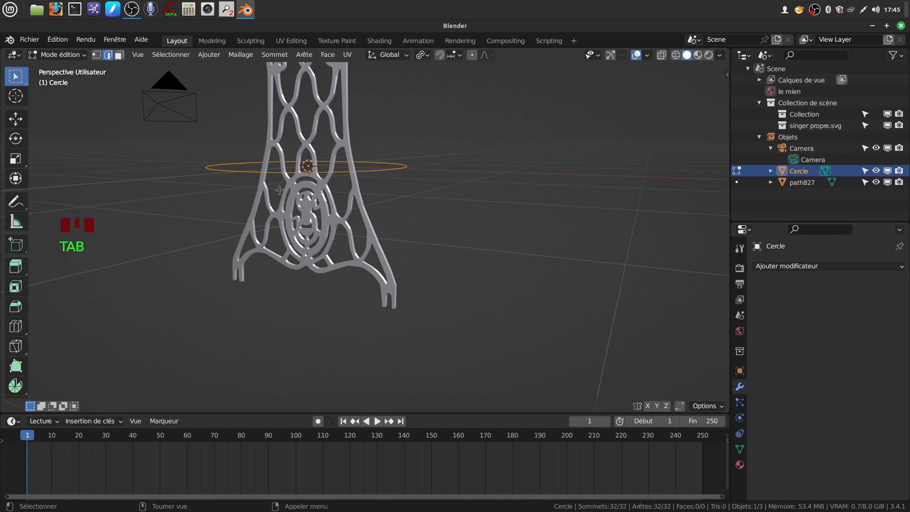
{"action": "left_click", "coordinate": [119, 55]}
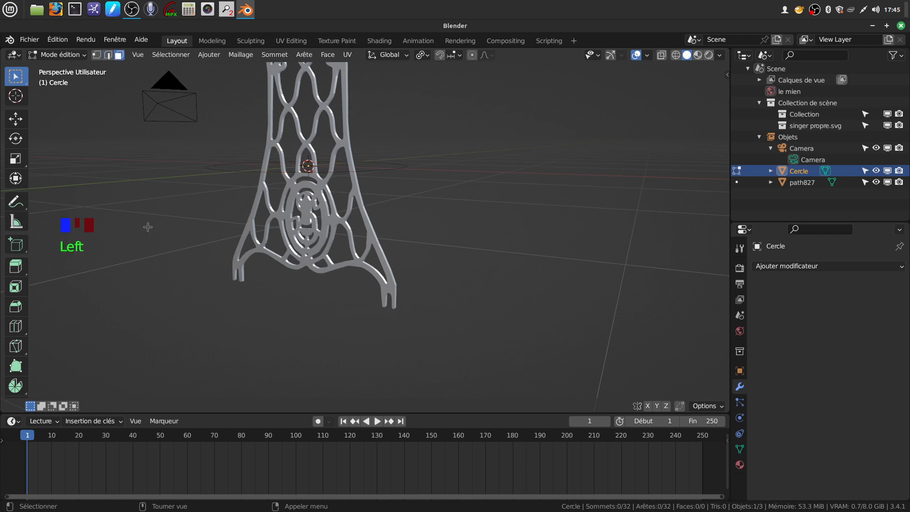
{"action": "scroll", "coordinate": [384, 184], "scroll_direction": "down", "scroll_amount": 3}
{"action": "key", "text": "Tab"}
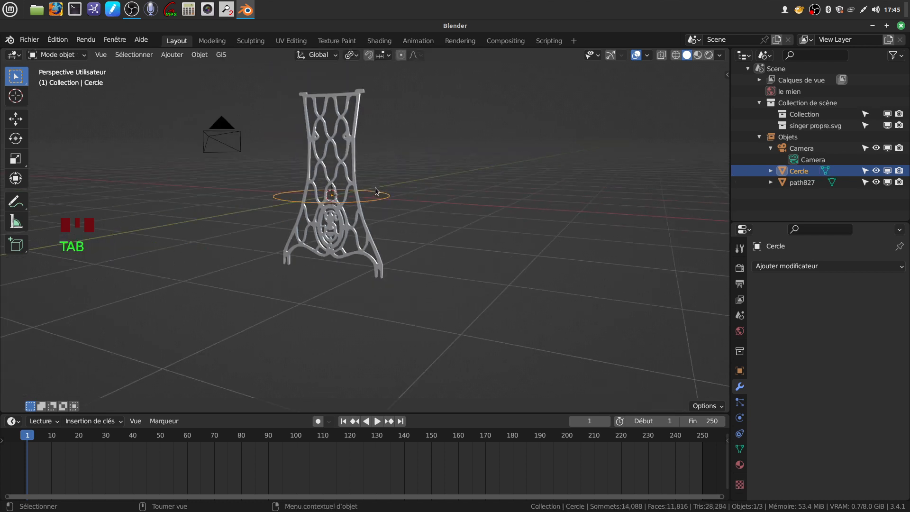
Step: Show the transform gizmos and move the circle along the X axis, clear of the ornamental leg
{"action": "left_click", "coordinate": [611, 55]}
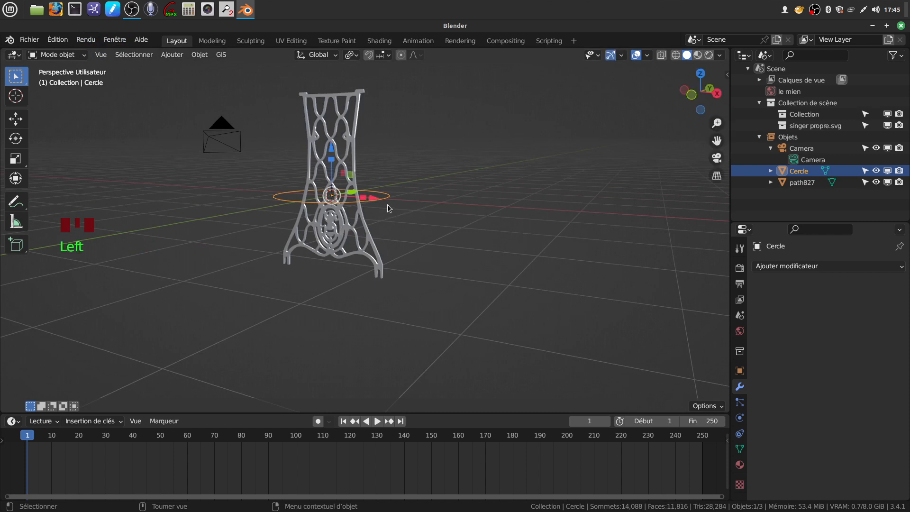
{"action": "left_click_drag", "start_coordinate": [375, 201], "coordinate": [519, 204]}
Step: Extrude all the circle's vertices upward along Z by about 0.43 m to form an open ring wall
{"action": "key", "text": "Tab"}
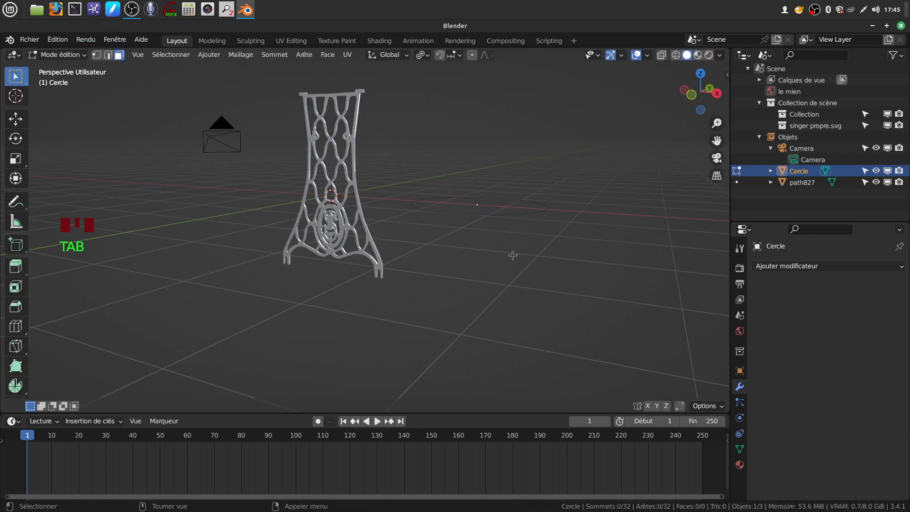
{"action": "left_click", "coordinate": [96, 55]}
{"action": "middle_click_drag", "start_coordinate": [534, 255], "coordinate": [495, 320], "text": "shift"}
{"action": "key", "text": "a"}
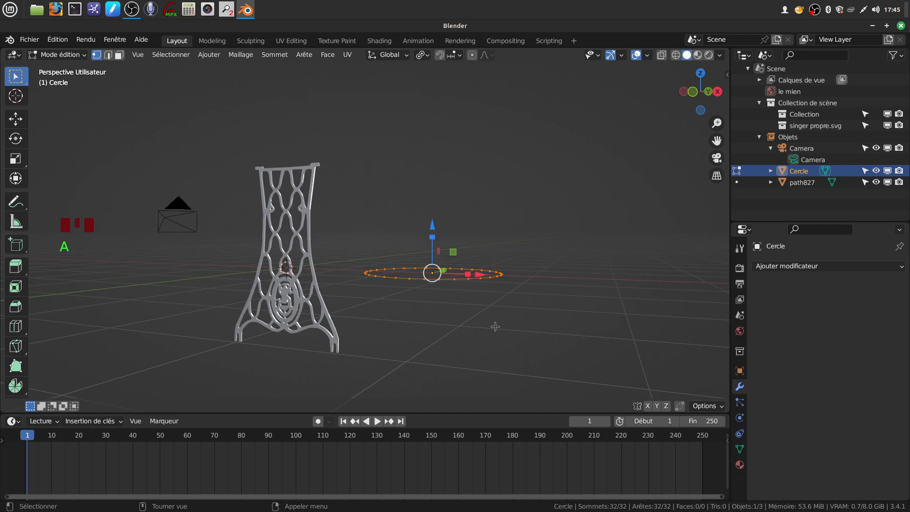
{"action": "key", "text": "e"}
{"action": "left_click", "coordinate": [503, 330]}
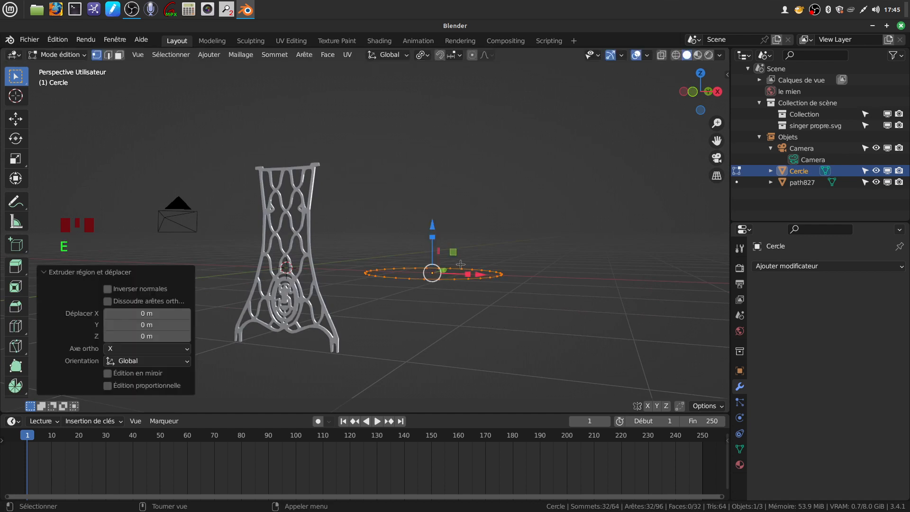
{"action": "left_click_drag", "start_coordinate": [433, 228], "coordinate": [434, 198]}
{"action": "middle_click_drag", "start_coordinate": [441, 284], "coordinate": [457, 317]}
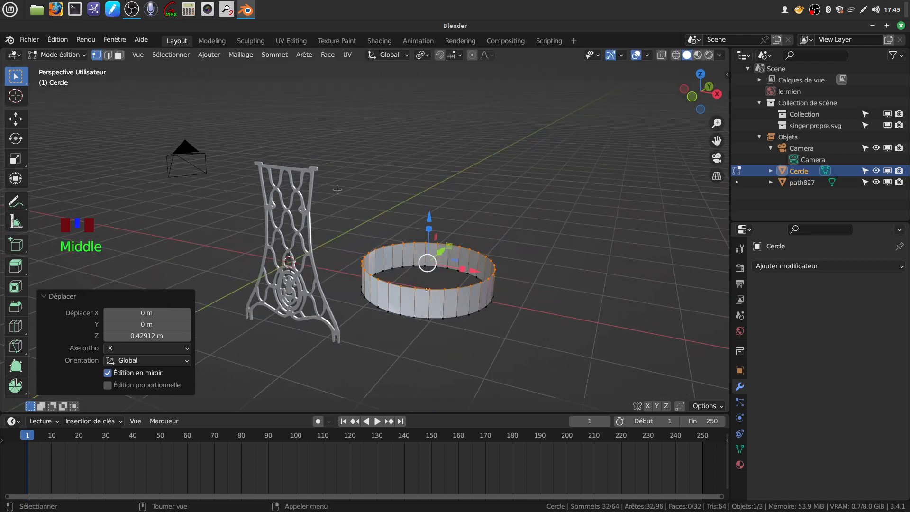
Step: Select the ring's upper and lower edge loops and set the transform pivot point to individual origins
{"action": "left_click", "coordinate": [108, 54]}
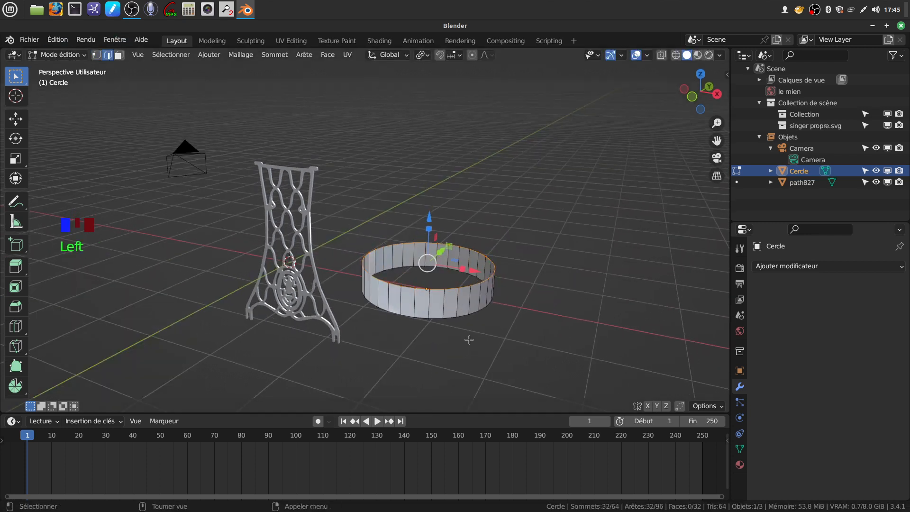
{"action": "left_click", "coordinate": [447, 317], "text": "alt+shift"}
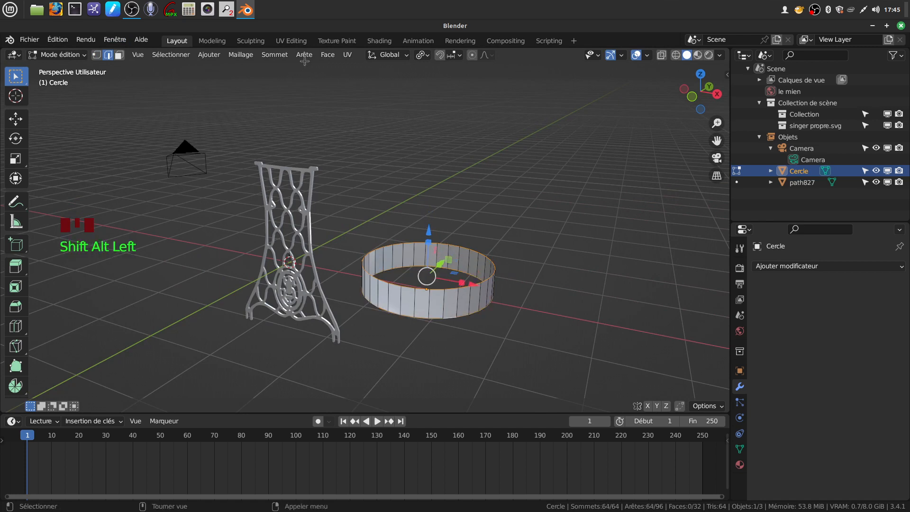
{"action": "left_click", "coordinate": [423, 55]}
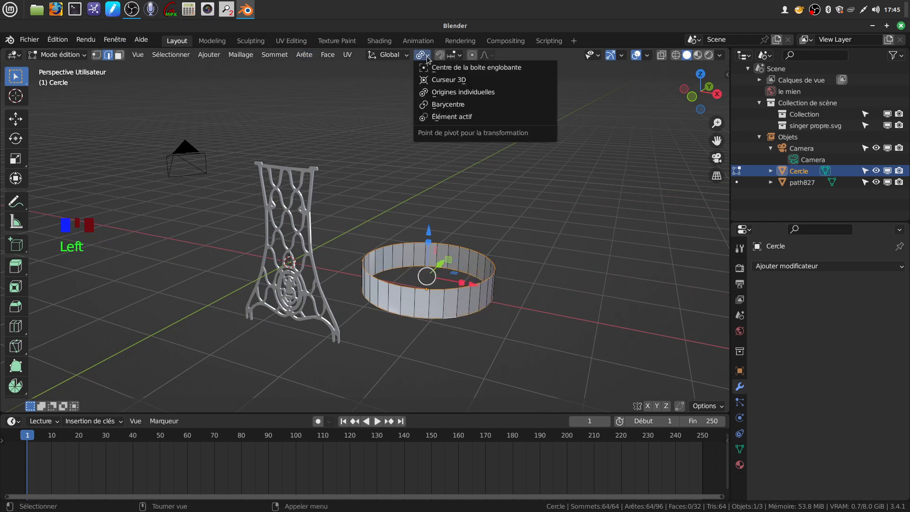
{"action": "left_click", "coordinate": [438, 93]}
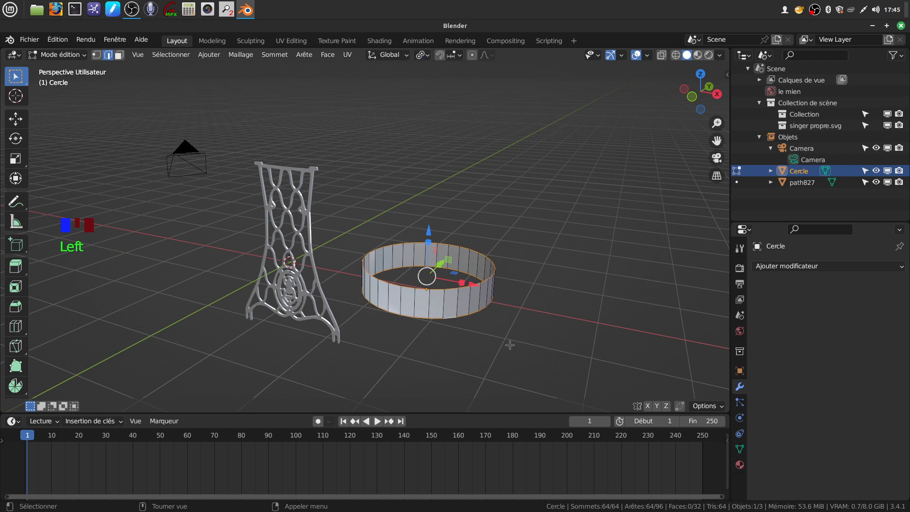
Step: Extrude both rim loops inward at a scale of about 0.35, and shrink the inner loops further by a factor of 0.740
{"action": "scroll", "coordinate": [509, 341], "scroll_direction": "up", "scroll_amount": 2}
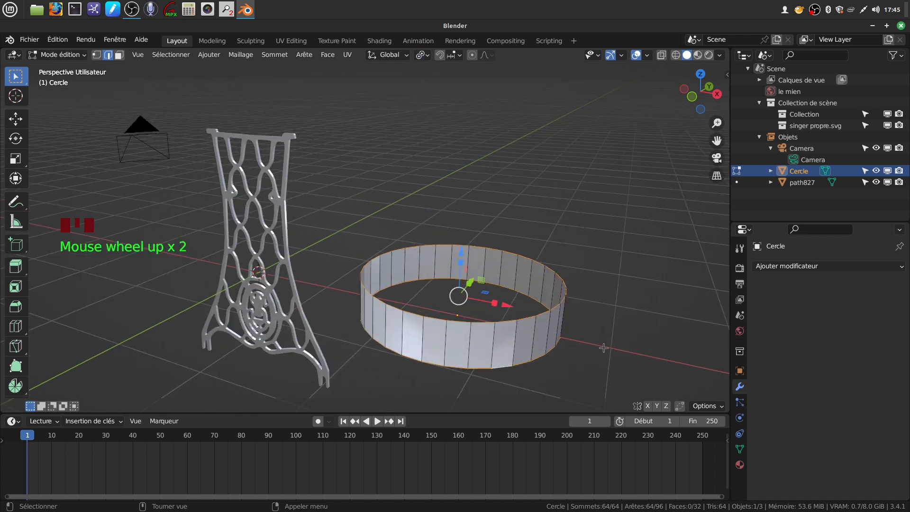
{"action": "scroll", "coordinate": [604, 349], "scroll_direction": "down", "scroll_amount": 1}
{"action": "key", "text": "e"}
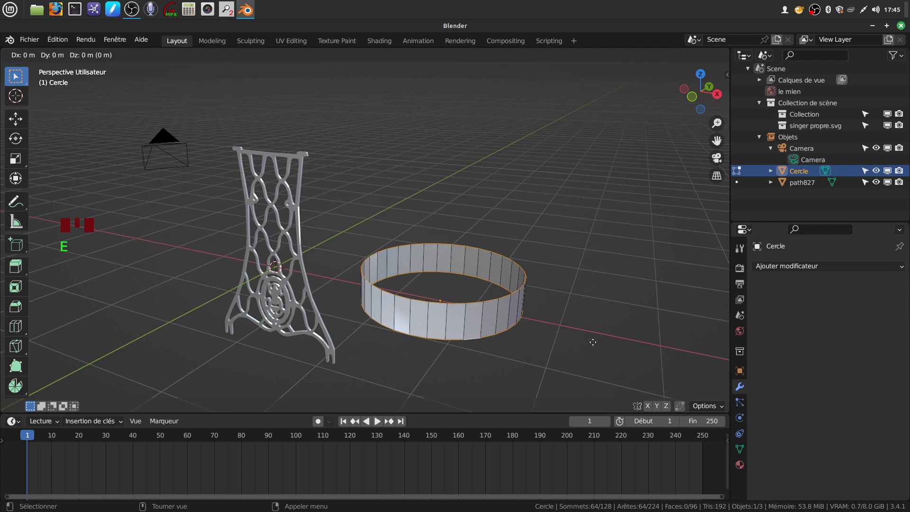
{"action": "key", "text": "s"}
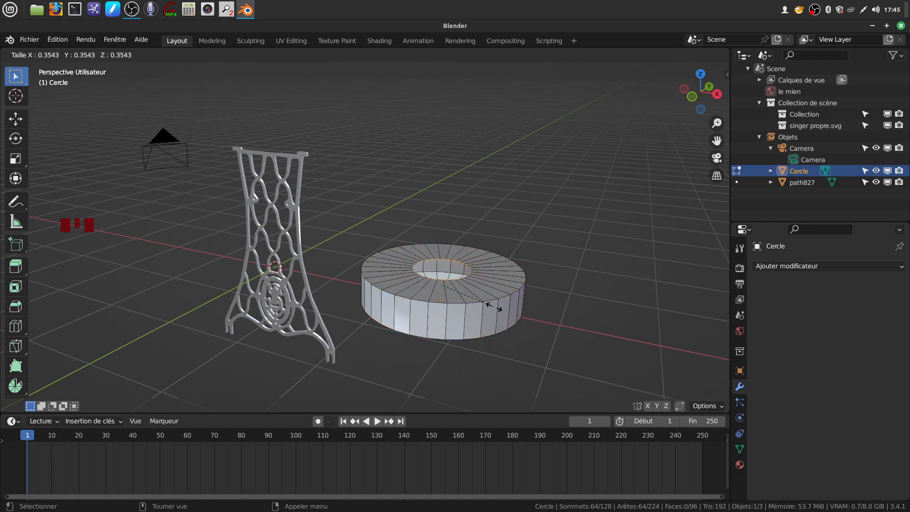
{"action": "left_click", "coordinate": [497, 308]}
{"action": "middle_click_drag", "start_coordinate": [482, 283], "coordinate": [471, 209]}
{"action": "scroll", "coordinate": [469, 309], "scroll_direction": "up", "scroll_amount": 2}
{"action": "key", "text": "s"}
{"action": "left_click", "coordinate": [495, 285]}
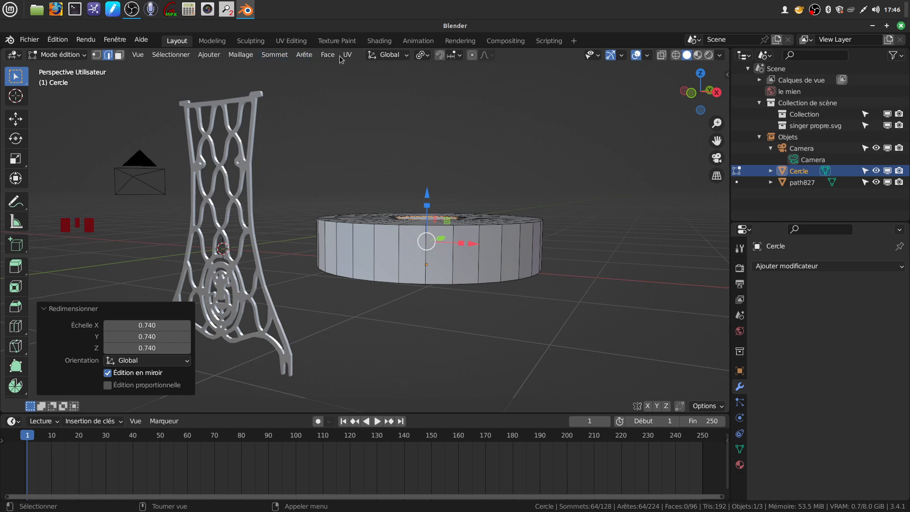
Step: Set the pivot point to Barycentre, extrude the inner loops in place and scale them along Z into a hub protruding from both faces
{"action": "left_click", "coordinate": [426, 59]}
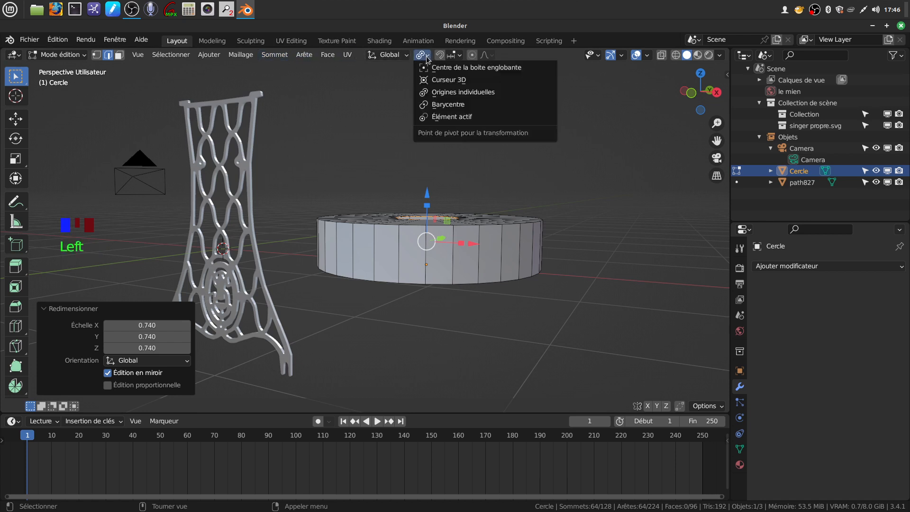
{"action": "left_click", "coordinate": [462, 103]}
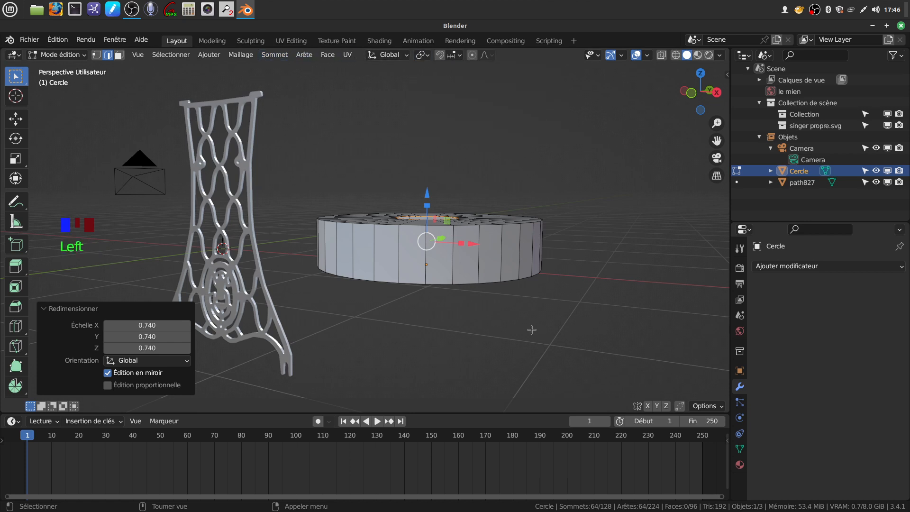
{"action": "key", "text": "e"}
{"action": "right_click", "coordinate": [532, 330]}
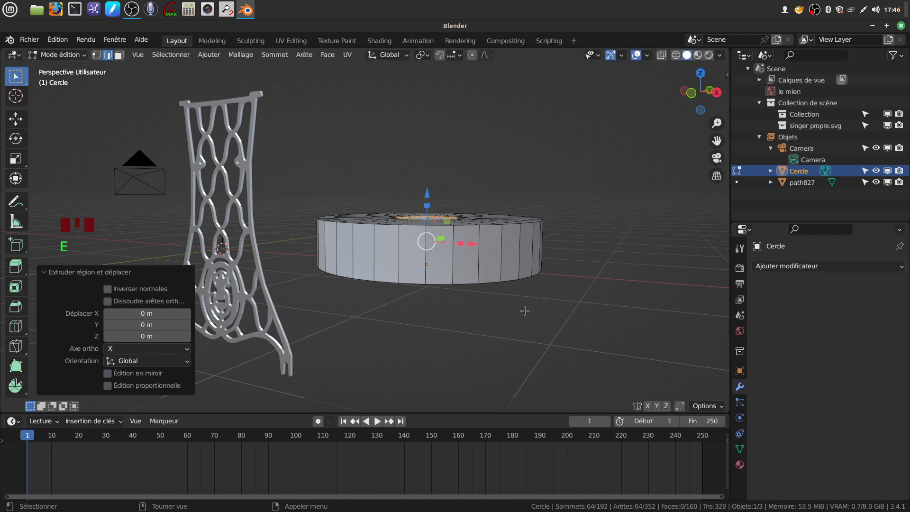
{"action": "left_click_drag", "start_coordinate": [429, 207], "coordinate": [425, 162]}
Step: Bevel the disc's upper and lower outer edge loops by about 0.069 m with 5 segments
{"action": "middle_click_drag", "start_coordinate": [425, 162], "coordinate": [469, 205]}
{"action": "scroll", "coordinate": [469, 257], "scroll_direction": "up", "scroll_amount": 2}
{"action": "middle_click_drag", "start_coordinate": [468, 257], "coordinate": [432, 257]}
{"action": "left_click", "coordinate": [109, 54]}
{"action": "left_click", "coordinate": [455, 256], "text": "alt"}
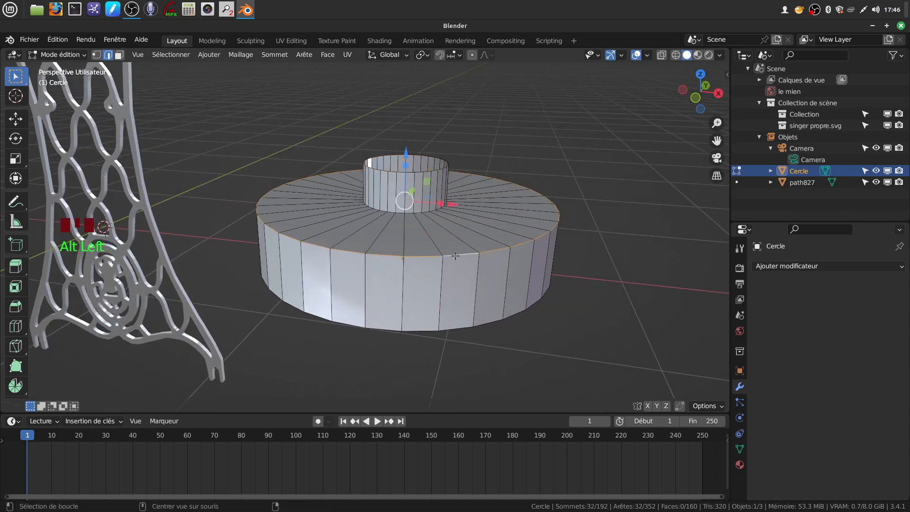
{"action": "left_click", "coordinate": [450, 326], "text": "alt+shift"}
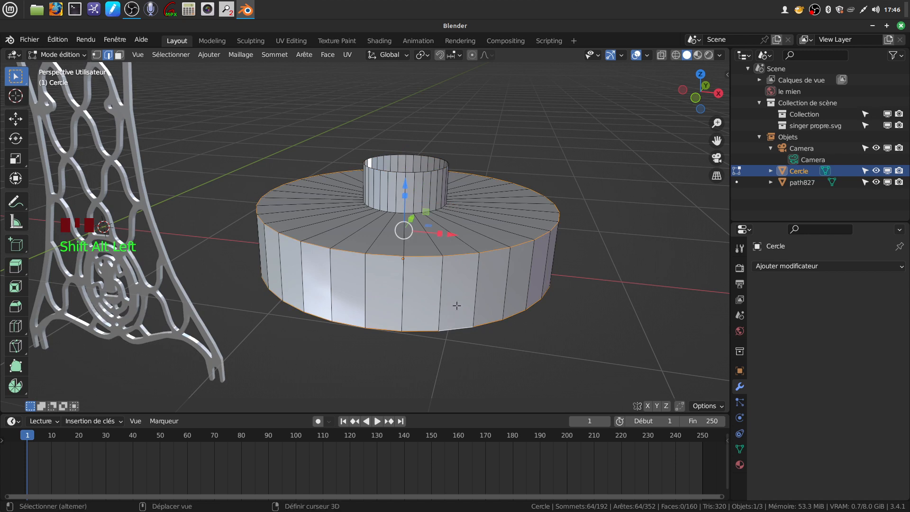
{"action": "key", "text": "ctrl+b"}
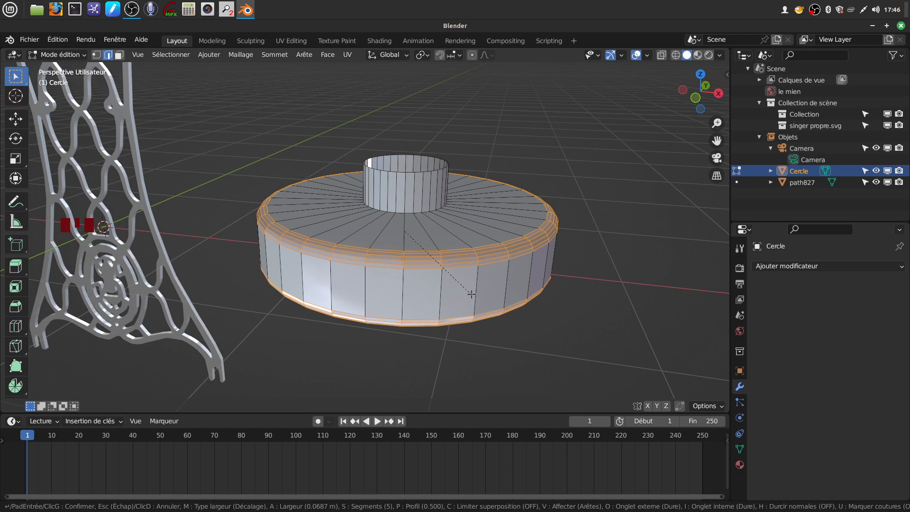
{"action": "left_click", "coordinate": [472, 294]}
{"action": "middle_click_drag", "start_coordinate": [478, 269], "coordinate": [461, 277]}
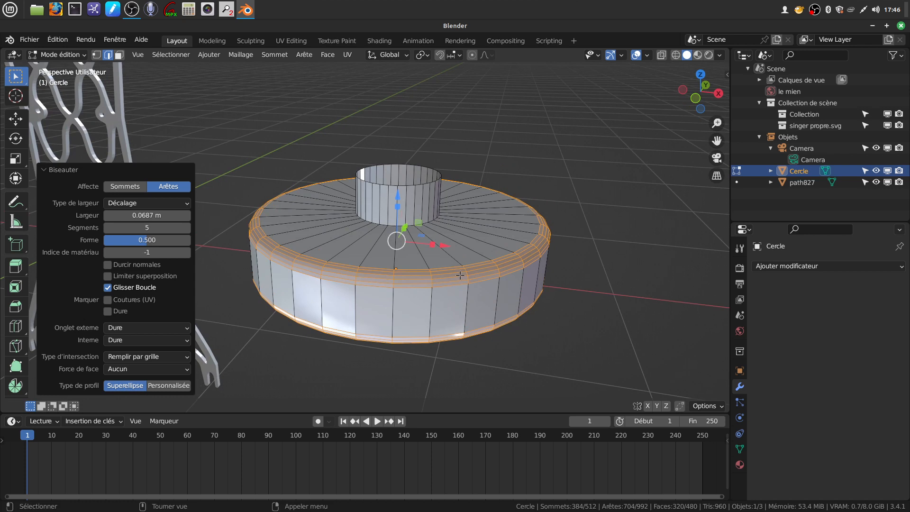
Step: Select the flat face rings on both sides of the disc and inset them by about 0.044 m
{"action": "left_click", "coordinate": [118, 55]}
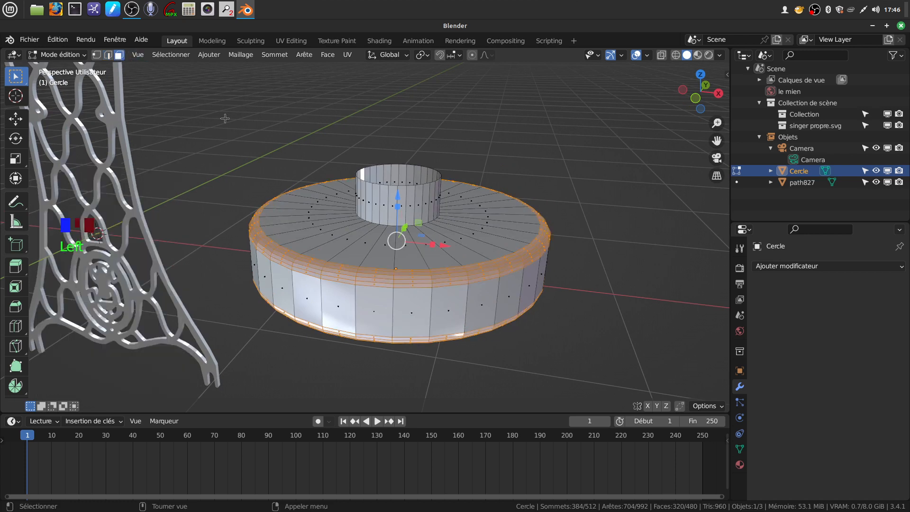
{"action": "left_click", "coordinate": [468, 238], "text": "alt"}
{"action": "middle_click_drag", "start_coordinate": [493, 275], "coordinate": [486, 199], "text": "alt"}
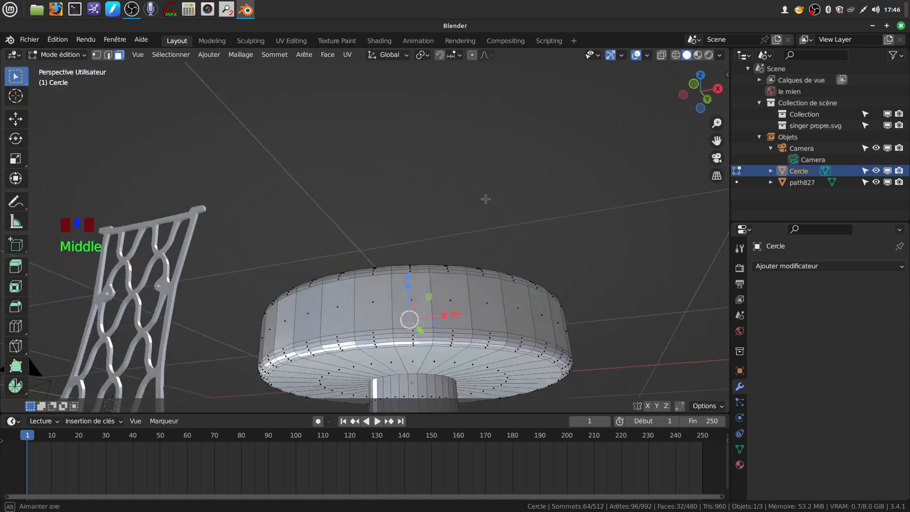
{"action": "left_click", "coordinate": [479, 363], "text": "alt+shift"}
{"action": "middle_click_drag", "start_coordinate": [479, 363], "coordinate": [513, 409]}
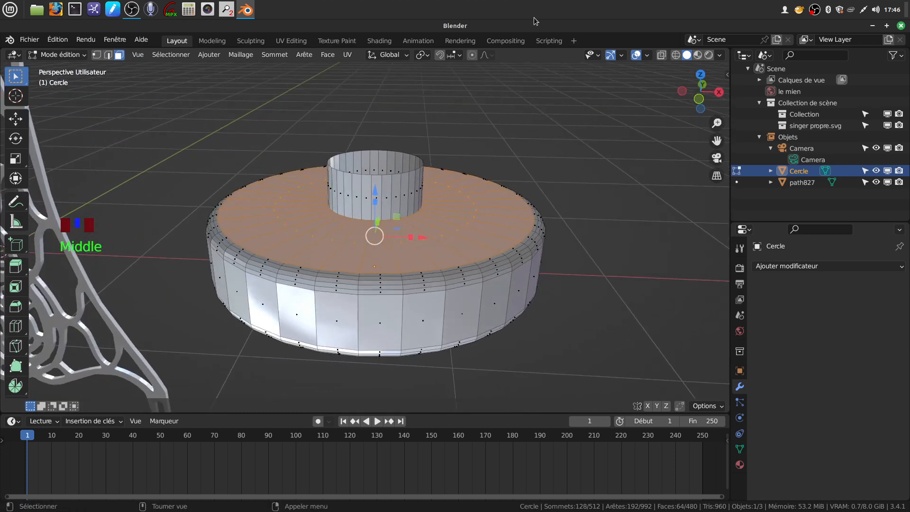
{"action": "middle_click_drag", "start_coordinate": [507, 162], "coordinate": [526, 184]}
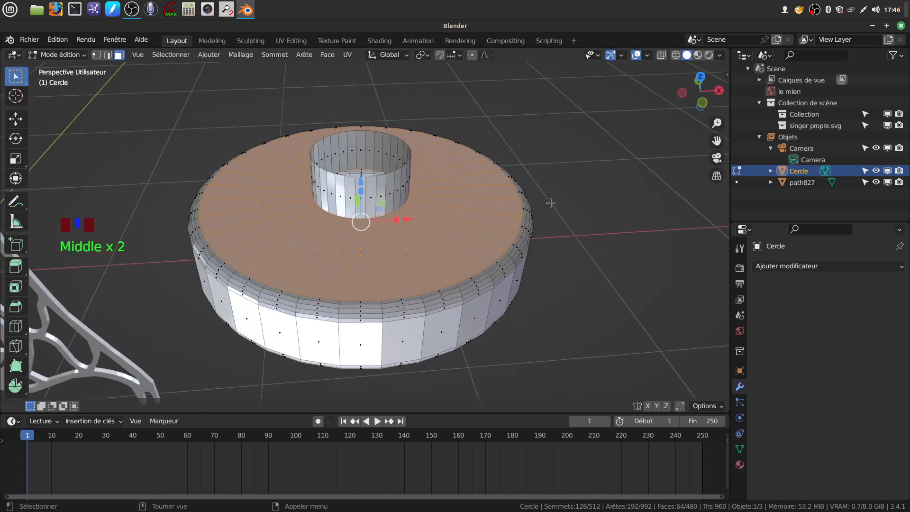
{"action": "key", "text": "i"}
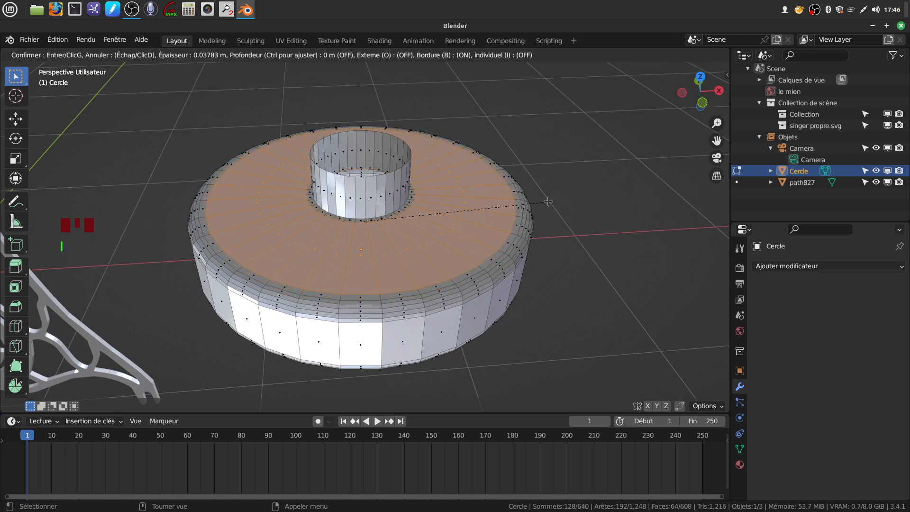
{"action": "left_click", "coordinate": [547, 202]}
{"action": "middle_click_drag", "start_coordinate": [527, 188], "coordinate": [456, 73]}
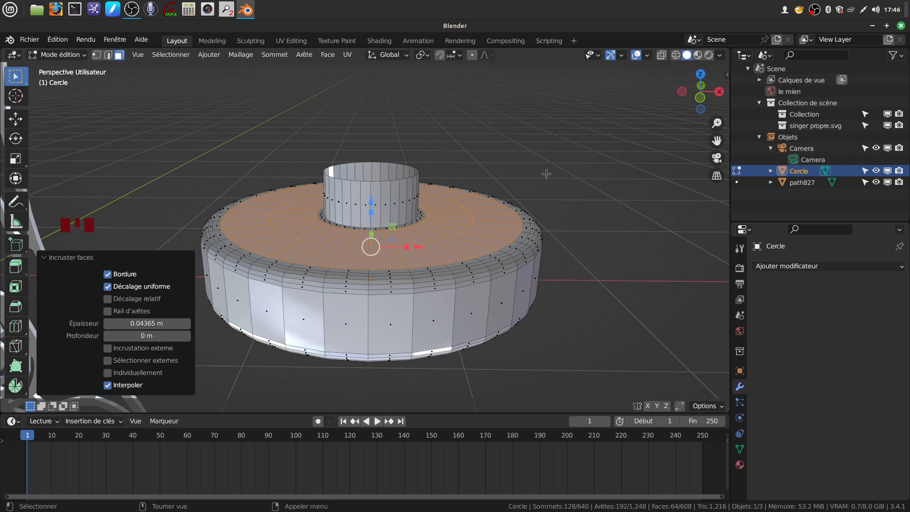
Step: Extrude the inset face rings in place and scale them toward the disc's middle to recess both sides
{"action": "key", "text": "e"}
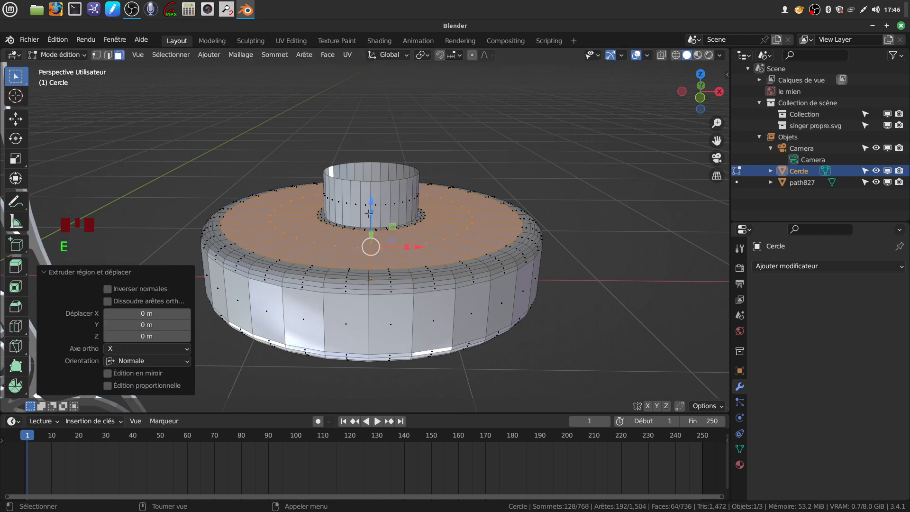
{"action": "key", "text": "s"}
{"action": "left_click_drag", "start_coordinate": [367, 225], "coordinate": [368, 225]}
{"action": "middle_click_drag", "start_coordinate": [426, 250], "coordinate": [364, 245]}
Step: Select the recess-rim and hub-collar edge loops on both sides of the wheel and bevel them by about 0.019 m with 2 segments
{"action": "left_click", "coordinate": [109, 56]}
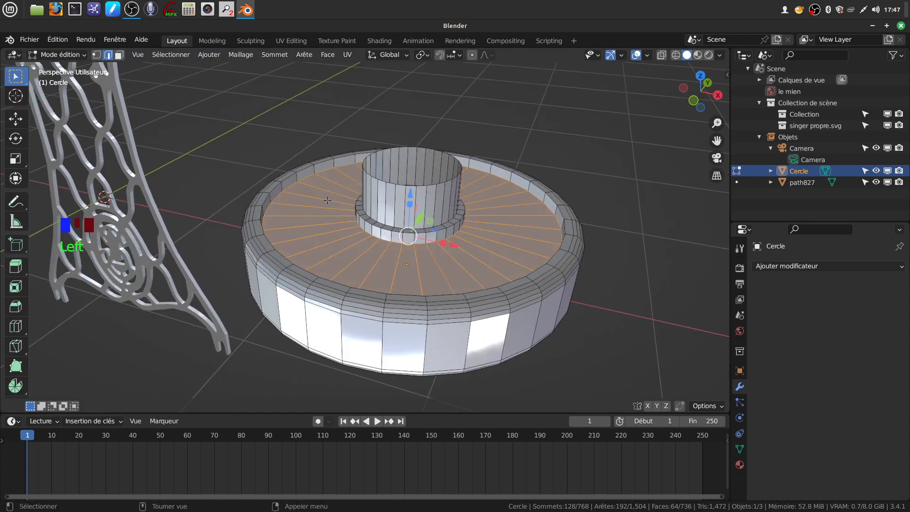
{"action": "left_click", "coordinate": [274, 188], "text": "alt"}
{"action": "left_click", "coordinate": [279, 196], "text": "alt+shift"}
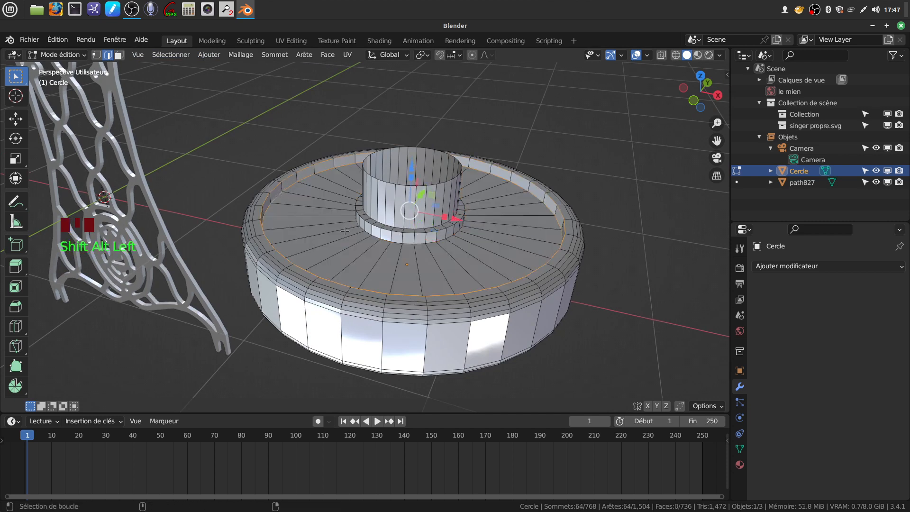
{"action": "left_click", "coordinate": [363, 234], "text": "alt+shift"}
{"action": "left_click", "coordinate": [388, 222], "text": "alt+shift"}
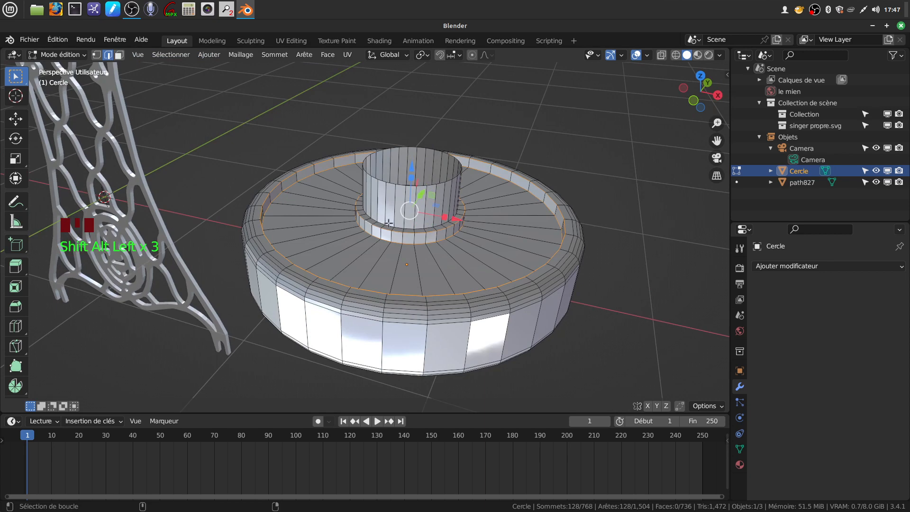
{"action": "left_click", "coordinate": [389, 227], "text": "alt+shift"}
{"action": "middle_click_drag", "start_coordinate": [389, 227], "coordinate": [370, 204]}
{"action": "left_click", "coordinate": [398, 195], "text": "alt+shift"}
{"action": "left_click", "coordinate": [398, 186], "text": "alt+shift"}
{"action": "middle_click_drag", "start_coordinate": [449, 178], "coordinate": [500, 229]}
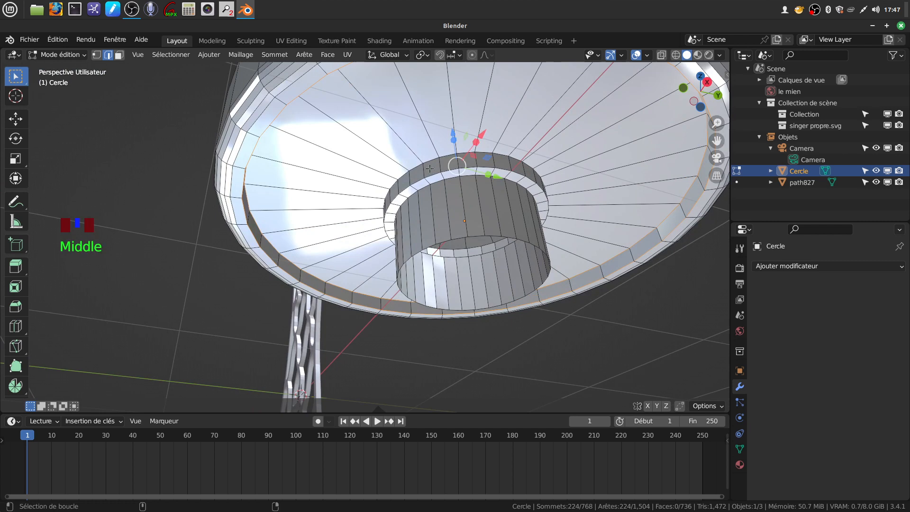
{"action": "left_click", "coordinate": [414, 167], "text": "alt+shift"}
{"action": "left_click", "coordinate": [418, 178], "text": "alt+shift"}
{"action": "left_click", "coordinate": [421, 188], "text": "alt+shift"}
{"action": "scroll", "coordinate": [421, 188], "scroll_direction": "down", "scroll_amount": 4}
{"action": "middle_click_drag", "start_coordinate": [432, 195], "coordinate": [515, 293]}
{"action": "key", "text": "ctrl+b"}
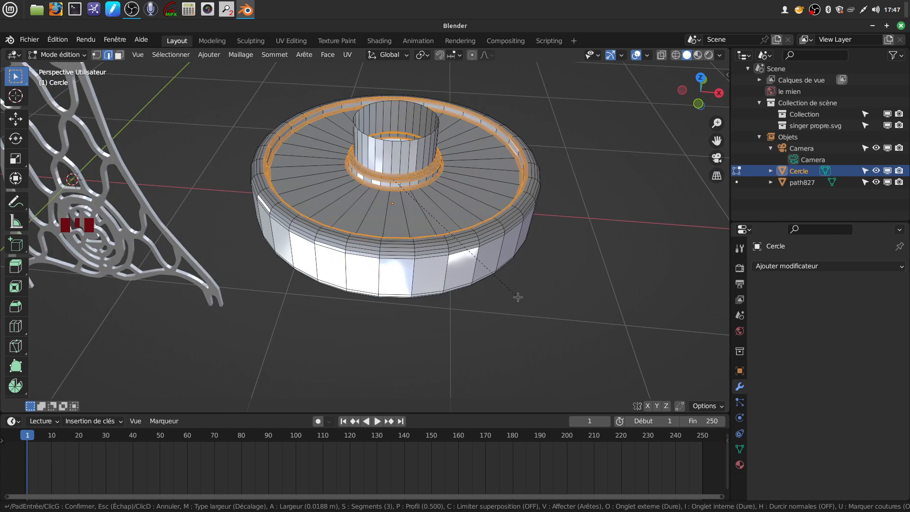
{"action": "scroll", "coordinate": [518, 298], "scroll_direction": "down", "scroll_amount": 1}
{"action": "left_click", "coordinate": [518, 298]}
Step: Leave mesh editing and apply auto-smooth shading with a 30° angle to the wheel
{"action": "scroll", "coordinate": [505, 247], "scroll_direction": "up", "scroll_amount": 3}
{"action": "middle_click_drag", "start_coordinate": [494, 186], "coordinate": [469, 172]}
{"action": "scroll", "coordinate": [479, 187], "scroll_direction": "down", "scroll_amount": 5}
{"action": "scroll", "coordinate": [469, 172], "scroll_direction": "down", "scroll_amount": 4}
{"action": "key", "text": "Tab"}
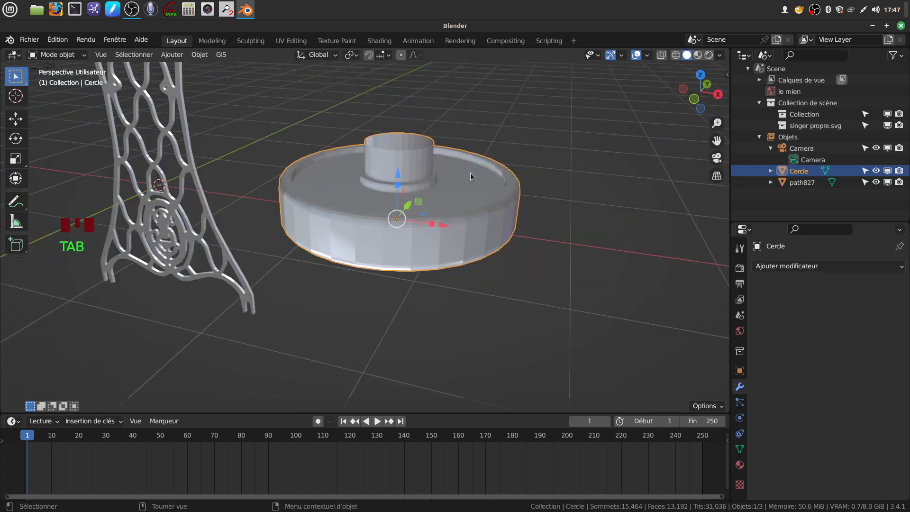
{"action": "right_click", "coordinate": [485, 194]}
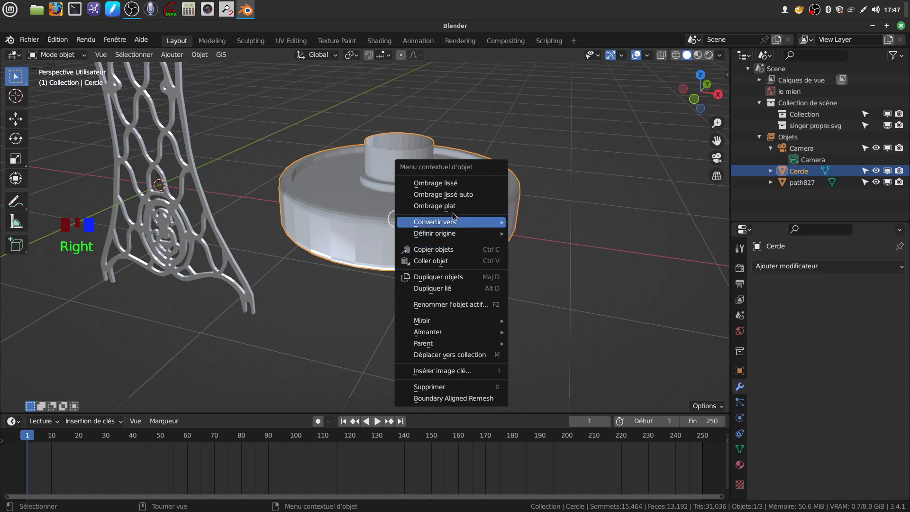
{"action": "left_click", "coordinate": [466, 196]}
{"action": "scroll", "coordinate": [462, 231], "scroll_direction": "down", "scroll_amount": 2}
{"action": "mouse_move", "coordinate": [462, 232]}
{"action": "middle_mouse_down"}
{"action": "mouse_move", "coordinate": [436, 215]}
{"action": "mouse_move", "coordinate": [451, 216]}
{"action": "mouse_move", "coordinate": [416, 252]}
{"action": "mouse_move", "coordinate": [466, 261]}
{"action": "mouse_move", "coordinate": [377, 294]}
{"action": "mouse_move", "coordinate": [386, 291]}
{"action": "middle_mouse_up"}
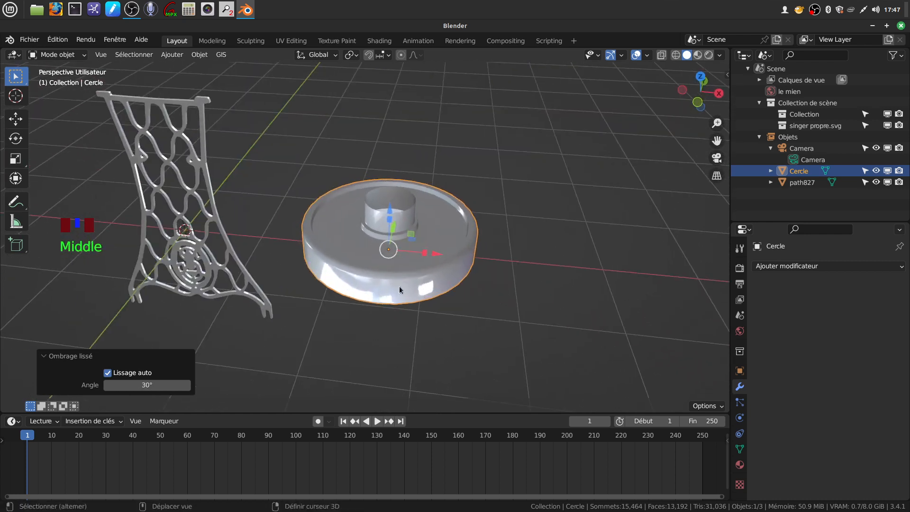
Step: Scale the whole wheel down to about 0.245 of its size
{"action": "scroll", "coordinate": [451, 251], "scroll_direction": "down", "scroll_amount": 1}
{"action": "scroll", "coordinate": [443, 280], "scroll_direction": "up", "scroll_amount": 4}
{"action": "middle_click_drag", "start_coordinate": [439, 264], "coordinate": [441, 213], "text": "shift"}
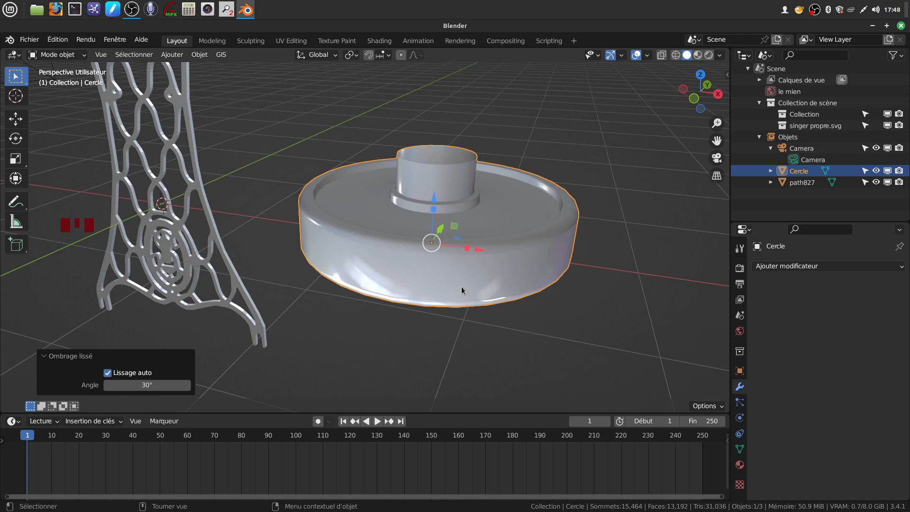
{"action": "key", "text": "s"}
{"action": "left_click", "coordinate": [442, 250]}
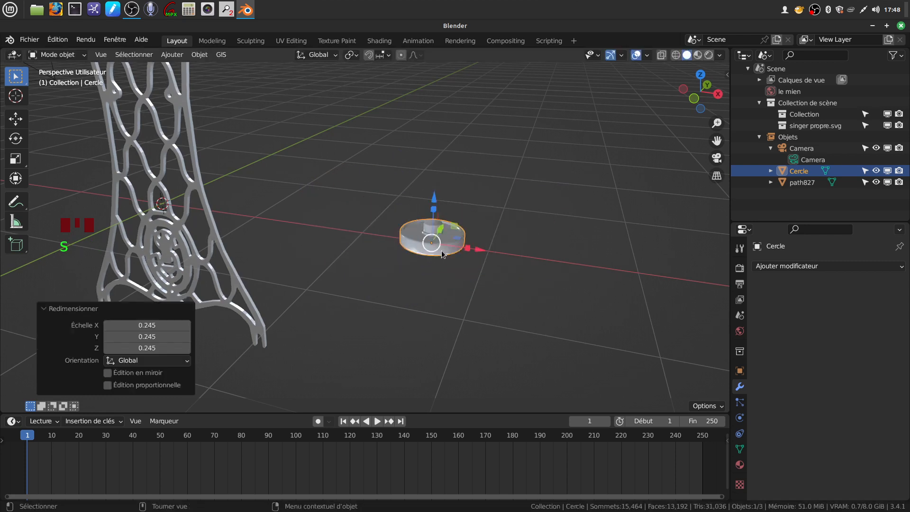
Step: Stand the wheel upright by rotating it 90° about the global X axis and 90° about the Z axis
{"action": "middle_click_drag", "start_coordinate": [421, 315], "coordinate": [459, 315]}
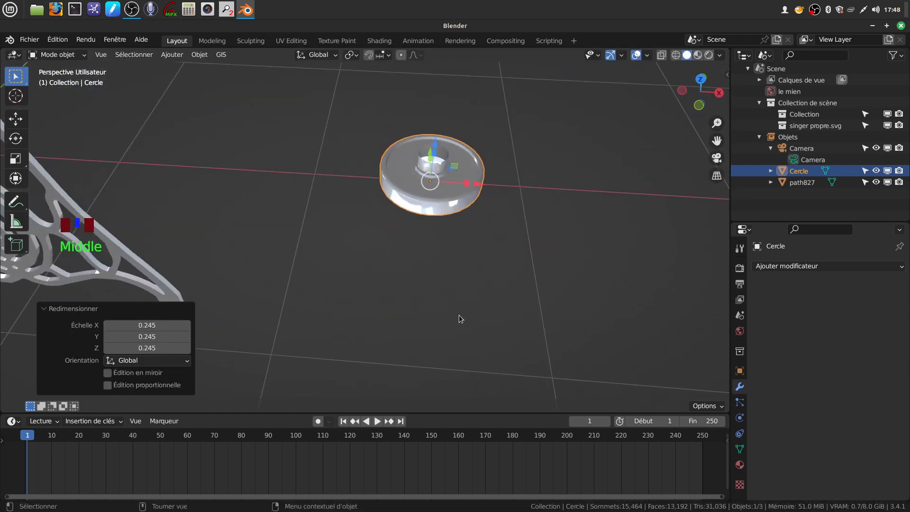
{"action": "type", "text": "rx90"}
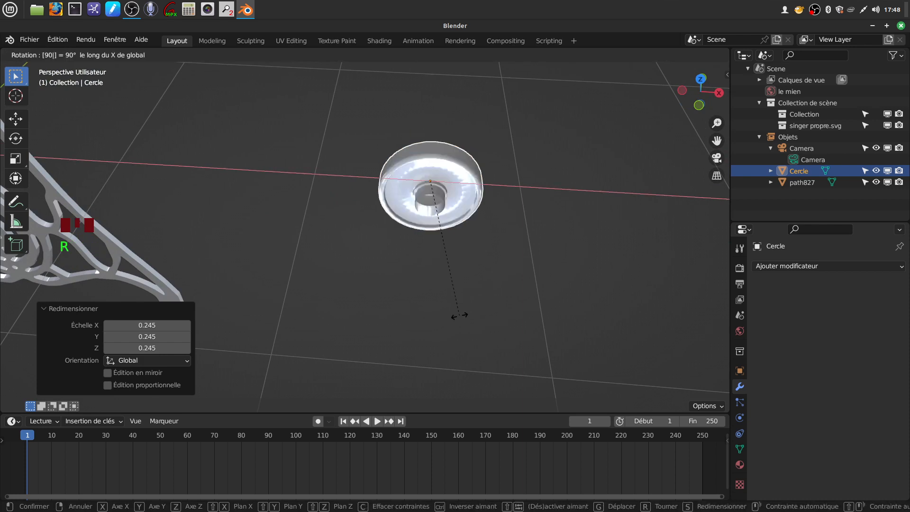
{"action": "left_click", "coordinate": [460, 315]}
{"action": "middle_click_drag", "start_coordinate": [453, 286], "coordinate": [380, 150]}
{"action": "middle_click_drag", "start_coordinate": [379, 151], "coordinate": [388, 174]}
{"action": "type", "text": "r"}
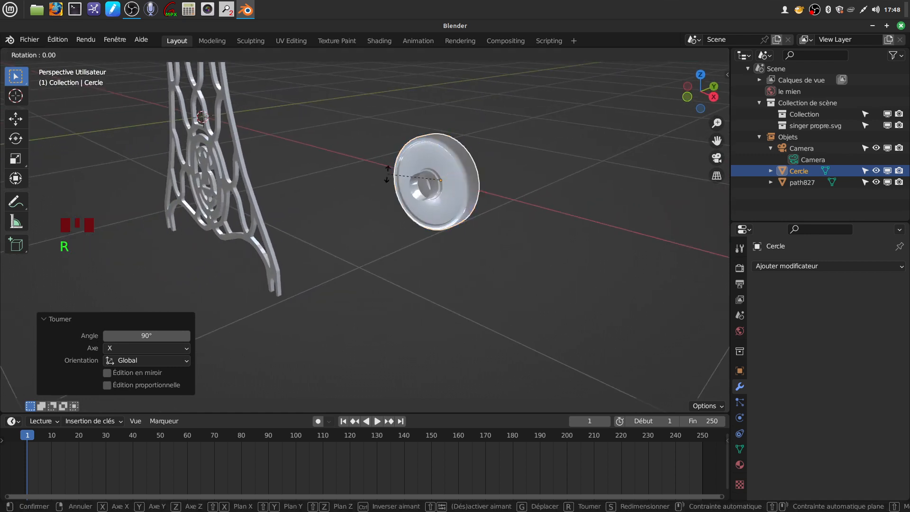
{"action": "type", "text": "z90"}
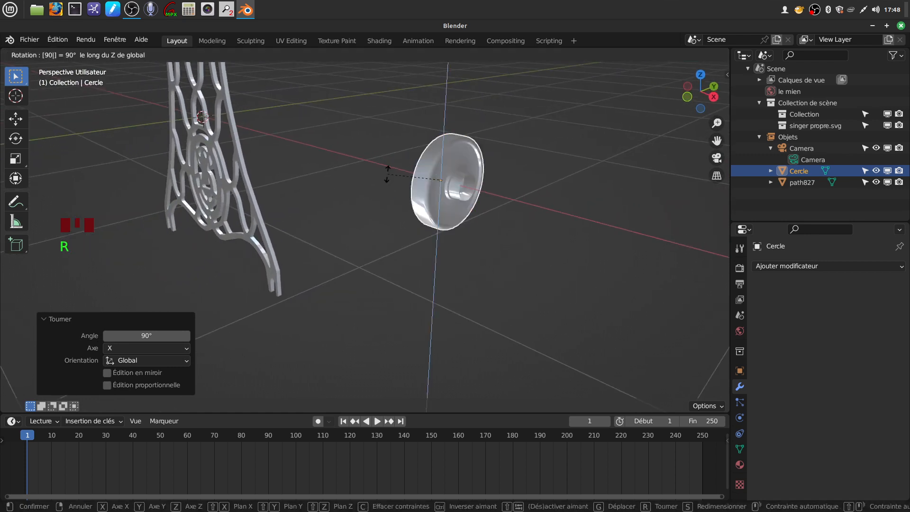
{"action": "left_click", "coordinate": [388, 173]}
Step: Move the wheel along X to the leg's outer foot and lower it about 1.24 m along Z
{"action": "scroll", "coordinate": [398, 208], "scroll_direction": "down", "scroll_amount": 3}
{"action": "middle_click_drag", "start_coordinate": [316, 254], "coordinate": [387, 232]}
{"action": "left_click_drag", "start_coordinate": [409, 203], "coordinate": [256, 203]}
{"action": "left_click_drag", "start_coordinate": [196, 152], "coordinate": [189, 268]}
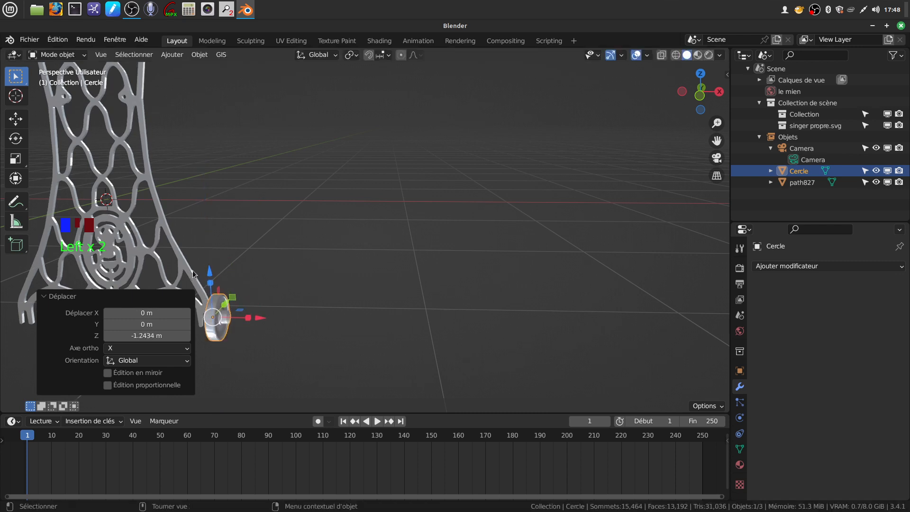
Step: In front view, scale the wheel to about 0.35 and move it along X and Z into the leg's fork slot
{"action": "key", "text": "KP_1"}
{"action": "middle_click_drag", "start_coordinate": [203, 276], "coordinate": [439, 161], "text": "shift"}
{"action": "scroll", "coordinate": [505, 276], "scroll_direction": "up", "scroll_amount": 4}
{"action": "middle_click_drag", "start_coordinate": [477, 229], "coordinate": [418, 204], "text": "shift"}
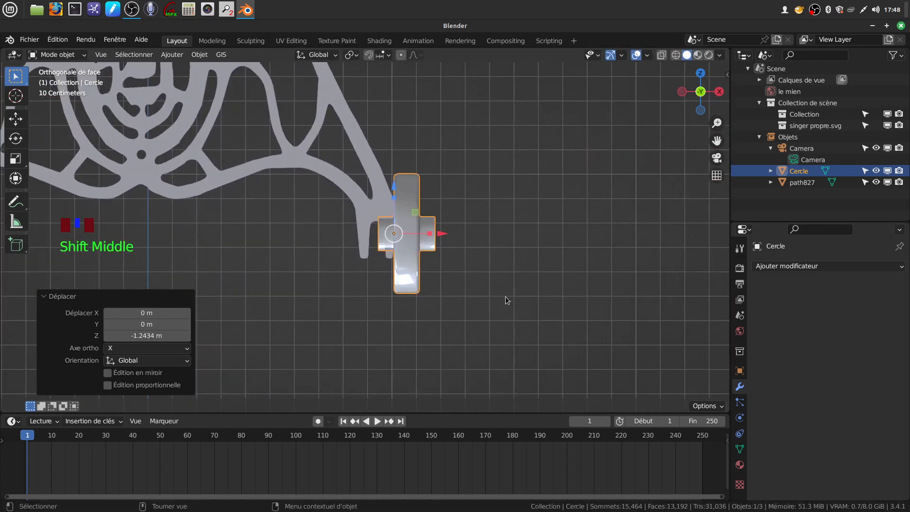
{"action": "key", "text": "s"}
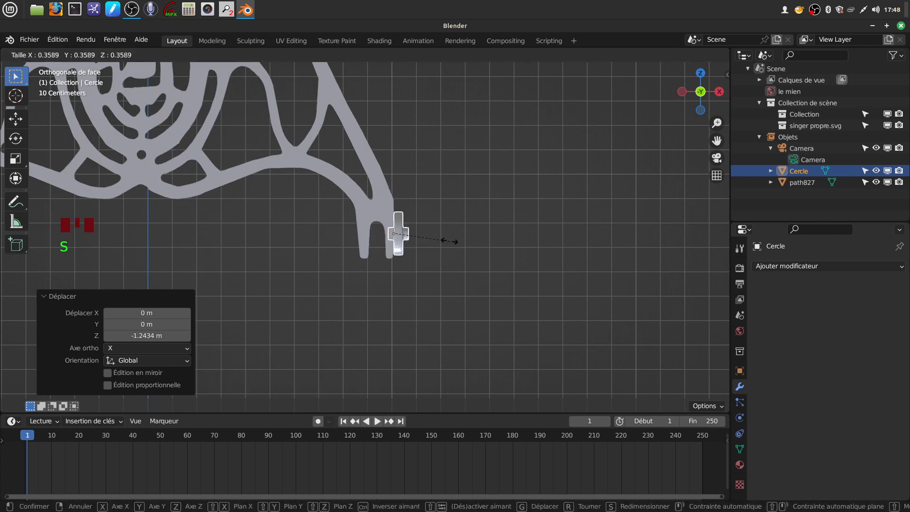
{"action": "left_click", "coordinate": [446, 242]}
{"action": "left_click_drag", "start_coordinate": [441, 234], "coordinate": [412, 231]}
{"action": "left_click_drag", "start_coordinate": [372, 183], "coordinate": [373, 198]}
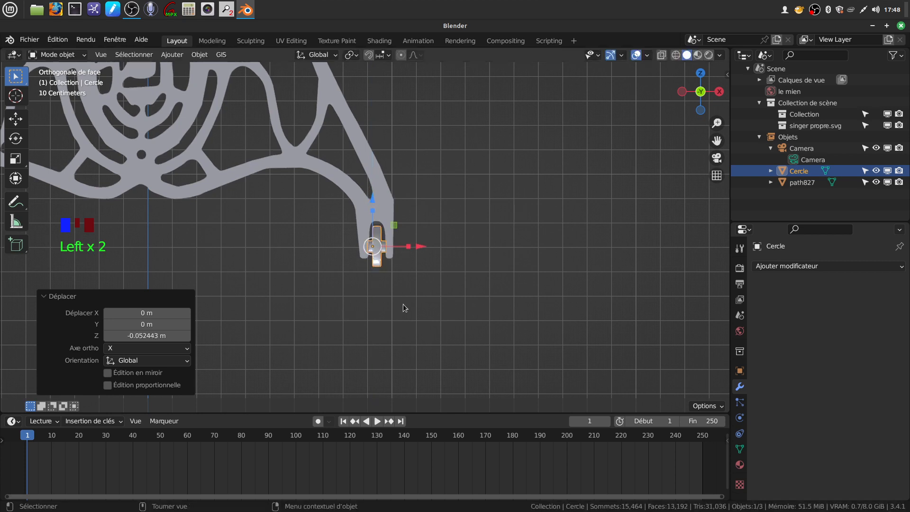
Step: Shift the wheel about -0.017 m along Y toward the middle of the leg's thickness and check its fit in the fork
{"action": "scroll", "coordinate": [402, 308], "scroll_direction": "up", "scroll_amount": 5}
{"action": "middle_click_drag", "start_coordinate": [402, 308], "coordinate": [278, 256]}
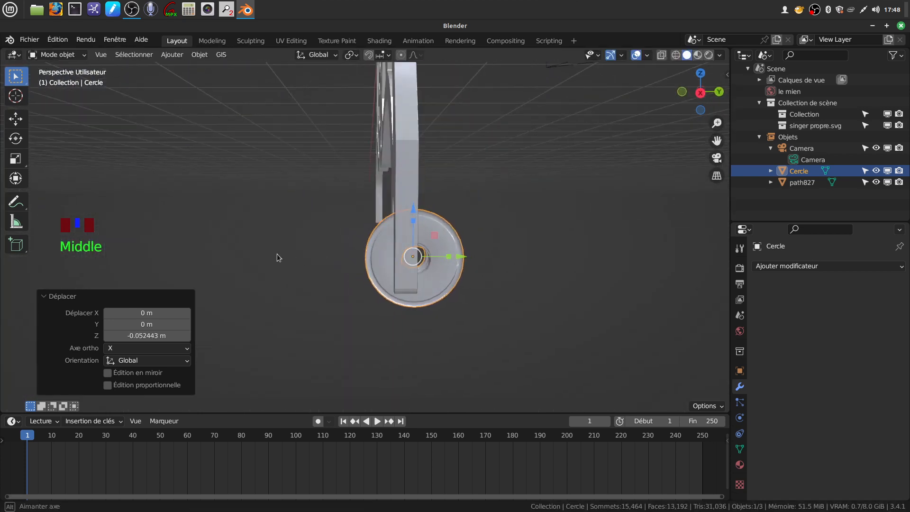
{"action": "left_click_drag", "start_coordinate": [463, 257], "coordinate": [447, 328]}
{"action": "scroll", "coordinate": [459, 339], "scroll_direction": "up", "scroll_amount": 4}
{"action": "middle_click_drag", "start_coordinate": [463, 334], "coordinate": [413, 273]}
{"action": "scroll", "coordinate": [480, 304], "scroll_direction": "down", "scroll_amount": 2}
{"action": "scroll", "coordinate": [465, 304], "scroll_direction": "down", "scroll_amount": 2}
{"action": "scroll", "coordinate": [456, 312], "scroll_direction": "up", "scroll_amount": 5}
{"action": "scroll", "coordinate": [452, 317], "scroll_direction": "down", "scroll_amount": 2}
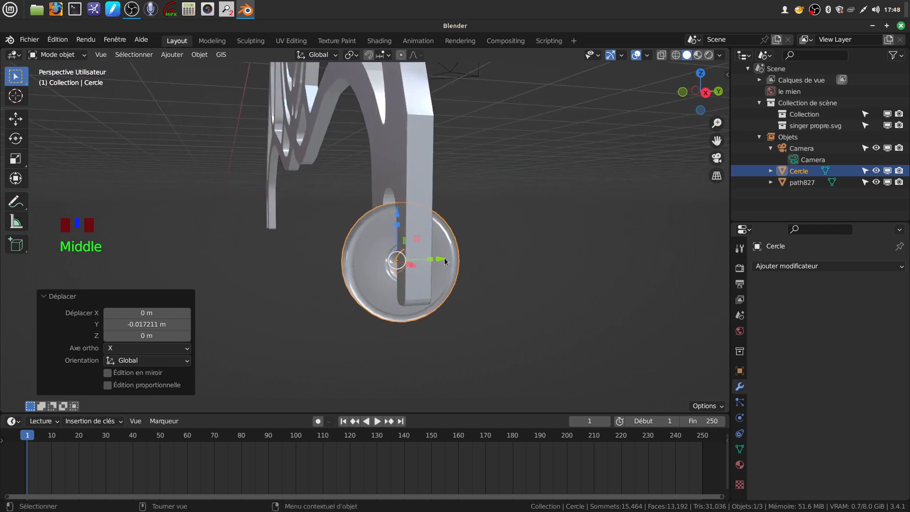
Step: Move the wheel about -0.14 m along Y clear of the leg and check it in front and right views
{"action": "left_click_drag", "start_coordinate": [445, 258], "coordinate": [342, 261]}
{"action": "middle_click_drag", "start_coordinate": [342, 262], "coordinate": [383, 271]}
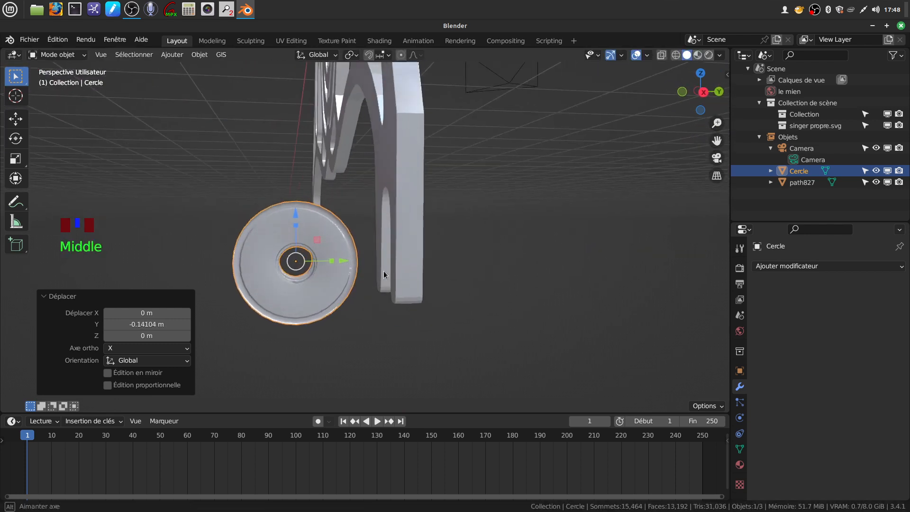
{"action": "key", "text": "KP_1"}
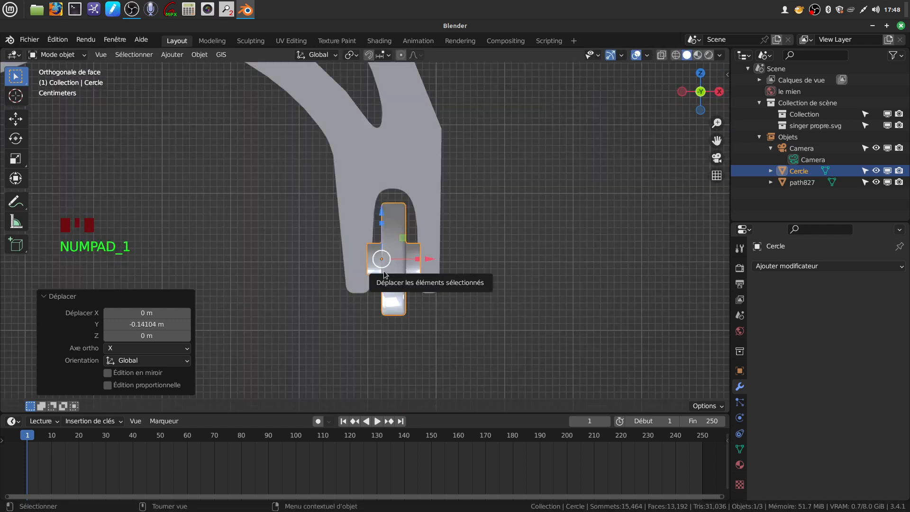
{"action": "key", "text": "KP_3"}
{"action": "middle_click_drag", "start_coordinate": [383, 272], "coordinate": [395, 275], "text": "shift"}
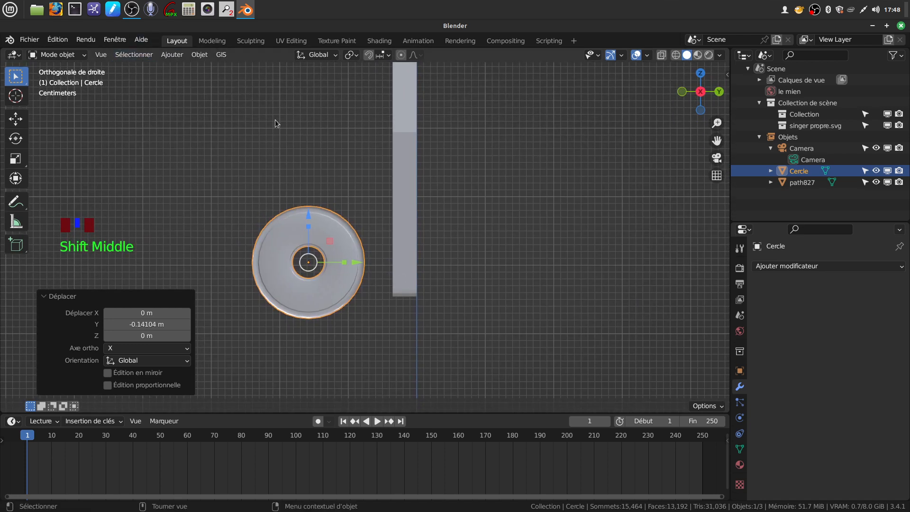
Step: Select all the hub vertices through the wireframe wheel, set the pivot point to individual origins and scale them by 0.625
{"action": "key", "text": "Tab"}
{"action": "scroll", "coordinate": [347, 261], "scroll_direction": "up", "scroll_amount": 2}
{"action": "key", "text": "a"}
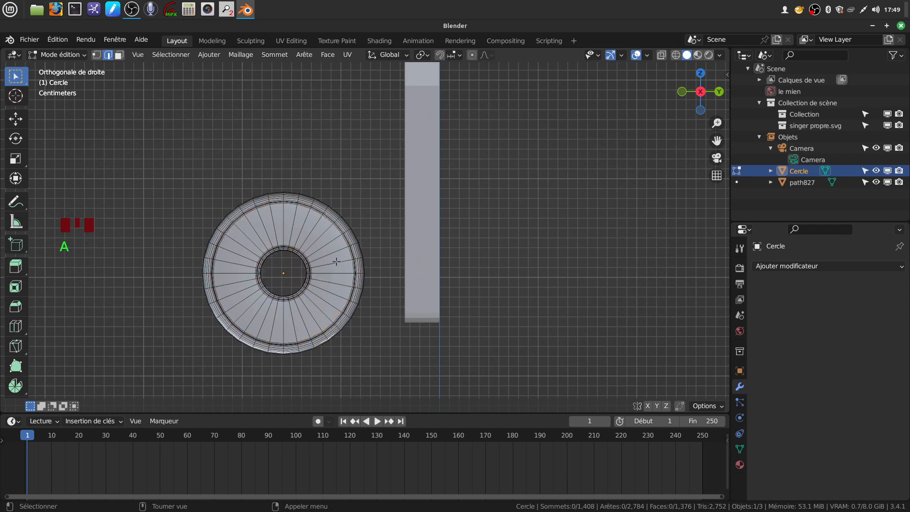
{"action": "left_click", "coordinate": [99, 55]}
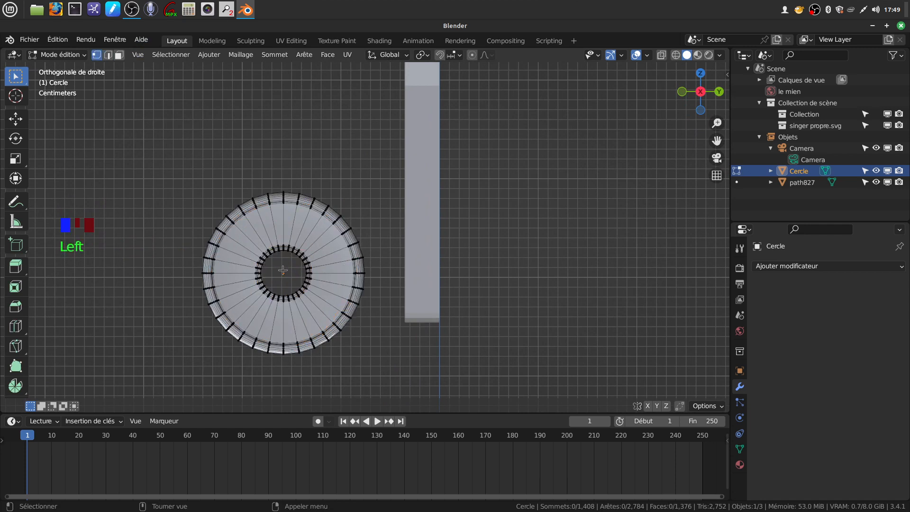
{"action": "key", "text": "shift+z"}
{"action": "scroll", "coordinate": [286, 273], "scroll_direction": "down", "scroll_amount": 2}
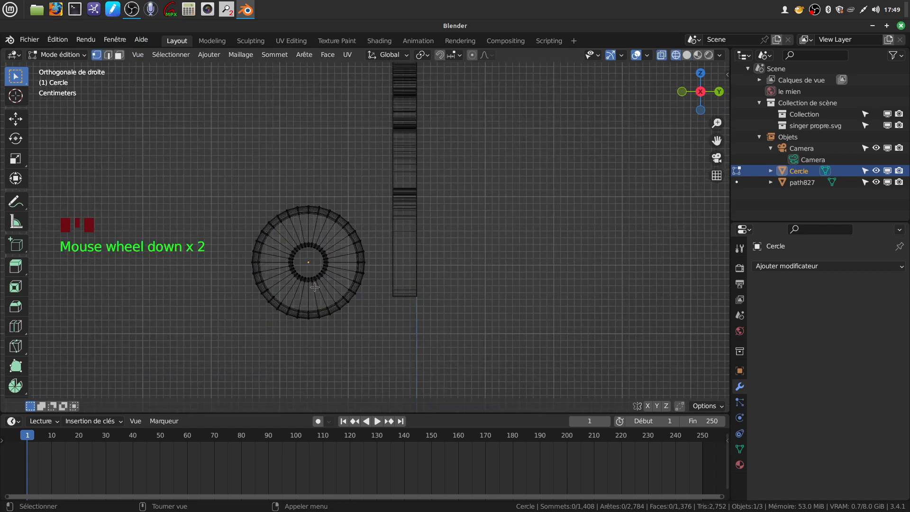
{"action": "scroll", "coordinate": [315, 288], "scroll_direction": "up", "scroll_amount": 2}
{"action": "key", "text": "c"}
{"action": "mouse_move", "coordinate": [289, 246]}
{"action": "left_mouse_down"}
{"action": "mouse_move", "coordinate": [278, 259]}
{"action": "mouse_move", "coordinate": [302, 264]}
{"action": "left_mouse_up"}
{"action": "key", "text": "Escape"}
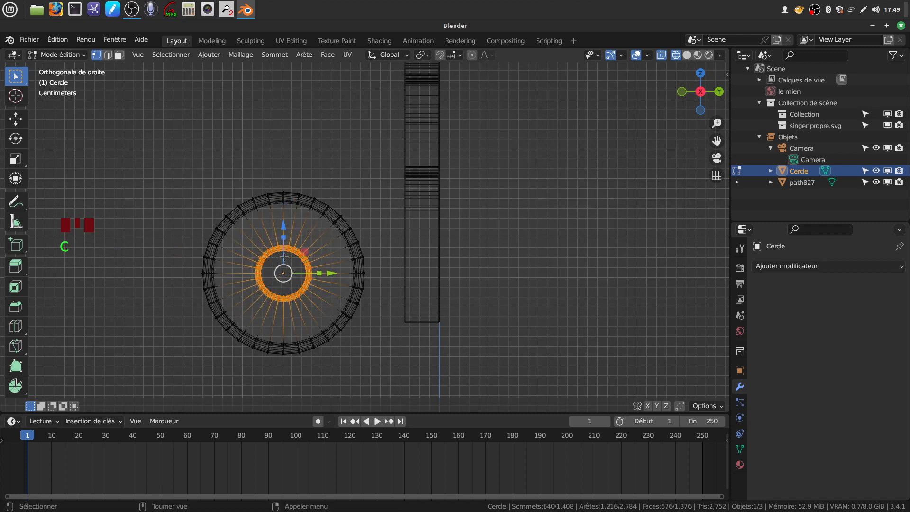
{"action": "left_click", "coordinate": [423, 55]}
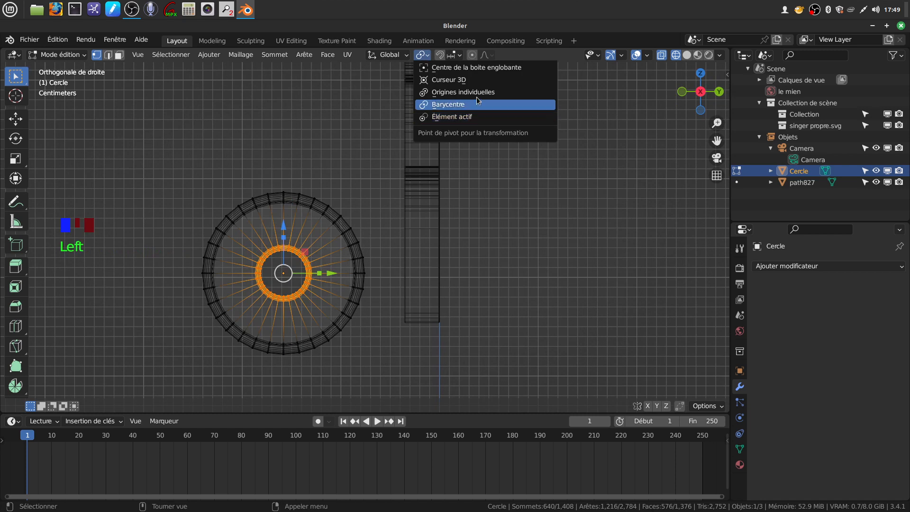
{"action": "left_click", "coordinate": [470, 93]}
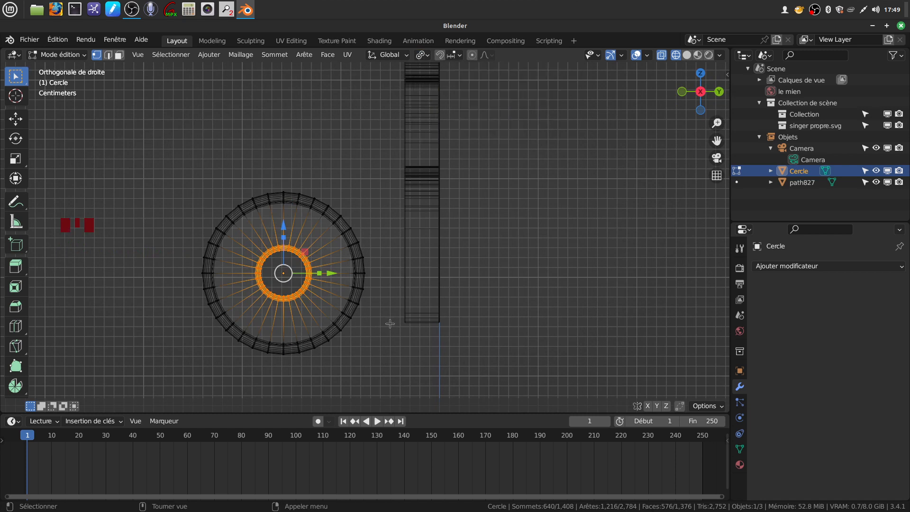
{"action": "key", "text": "s"}
{"action": "left_click", "coordinate": [354, 311]}
Step: Return to solid shading, select both outer hub end loops, and spread them apart along X with the pivot at Barycentre
{"action": "middle_click_drag", "start_coordinate": [349, 308], "coordinate": [463, 311]}
{"action": "scroll", "coordinate": [398, 337], "scroll_direction": "up", "scroll_amount": 2}
{"action": "middle_click_drag", "start_coordinate": [399, 337], "coordinate": [355, 329]}
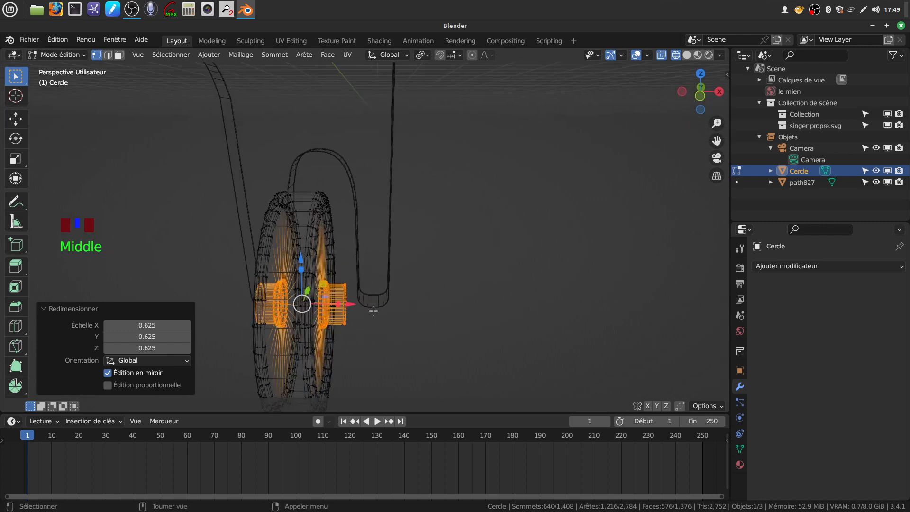
{"action": "key", "text": "z"}
{"action": "middle_click_drag", "start_coordinate": [360, 336], "coordinate": [167, 349]}
{"action": "left_click", "coordinate": [311, 347], "text": "alt"}
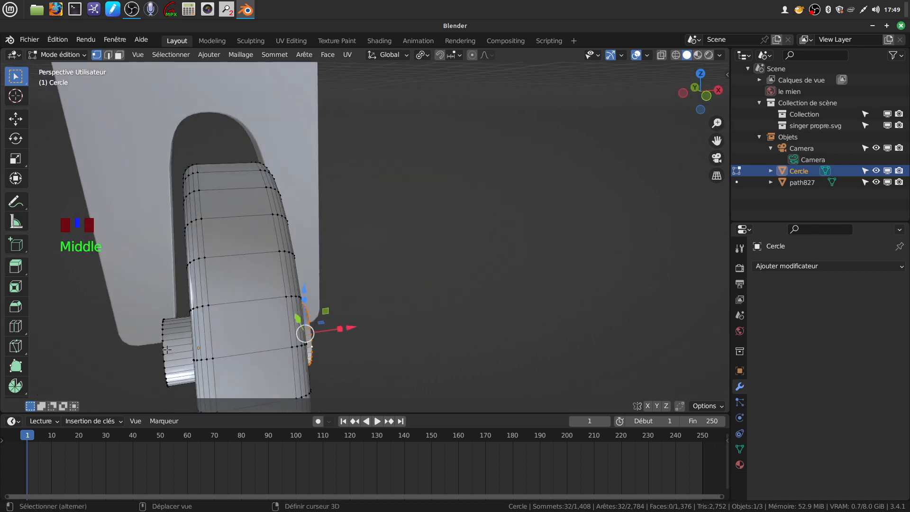
{"action": "left_click", "coordinate": [163, 345], "text": "alt+shift"}
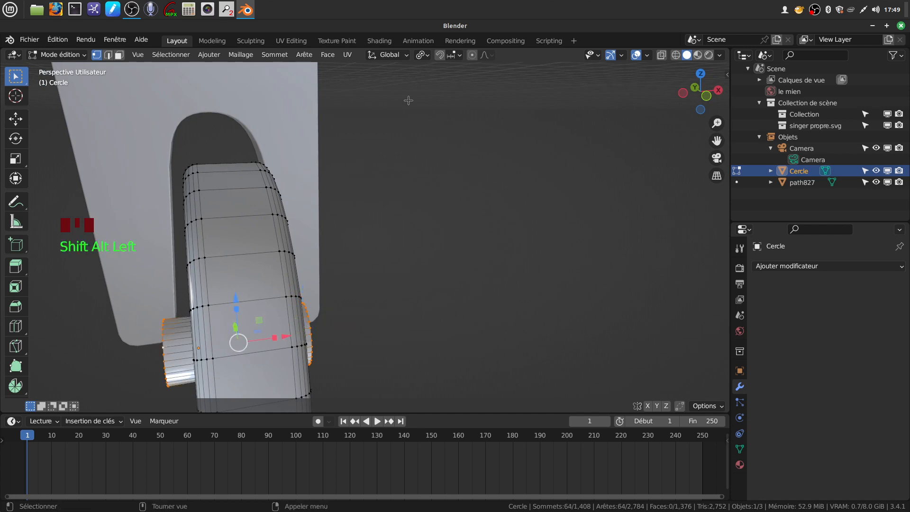
{"action": "left_click", "coordinate": [428, 56]}
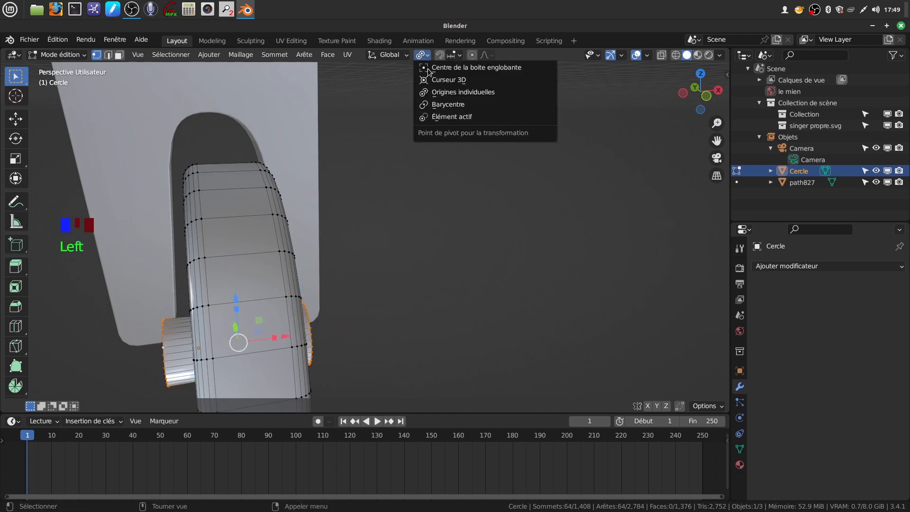
{"action": "left_click", "coordinate": [464, 102]}
{"action": "middle_click_drag", "start_coordinate": [361, 280], "coordinate": [292, 316]}
{"action": "left_click_drag", "start_coordinate": [286, 332], "coordinate": [296, 330]}
{"action": "scroll", "coordinate": [296, 331], "scroll_direction": "down", "scroll_amount": 2}
{"action": "middle_click_drag", "start_coordinate": [296, 330], "coordinate": [378, 298]}
{"action": "key", "text": "Tab"}
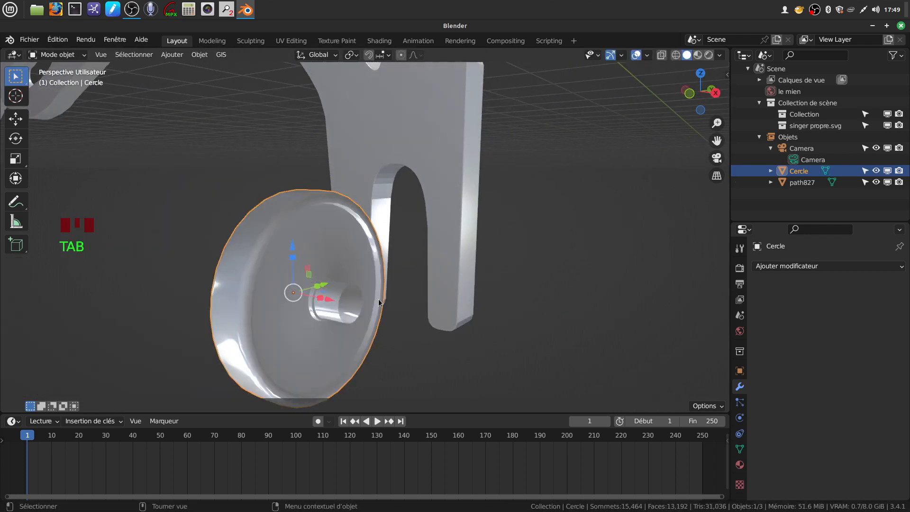
Step: Move the wheel back into the leg's fork along Y and lower it about 0.015 m along Z
{"action": "left_click_drag", "start_coordinate": [327, 284], "coordinate": [431, 276]}
{"action": "middle_click_drag", "start_coordinate": [431, 273], "coordinate": [349, 276]}
{"action": "left_click_drag", "start_coordinate": [532, 272], "coordinate": [531, 272]}
{"action": "left_click", "coordinate": [374, 332]}
{"action": "middle_click_drag", "start_coordinate": [374, 332], "coordinate": [442, 335]}
{"action": "scroll", "coordinate": [459, 297], "scroll_direction": "down", "scroll_amount": 2}
{"action": "middle_click_drag", "start_coordinate": [446, 292], "coordinate": [509, 305], "text": "shift"}
{"action": "left_click", "coordinate": [527, 284]}
{"action": "left_click_drag", "start_coordinate": [521, 243], "coordinate": [520, 248]}
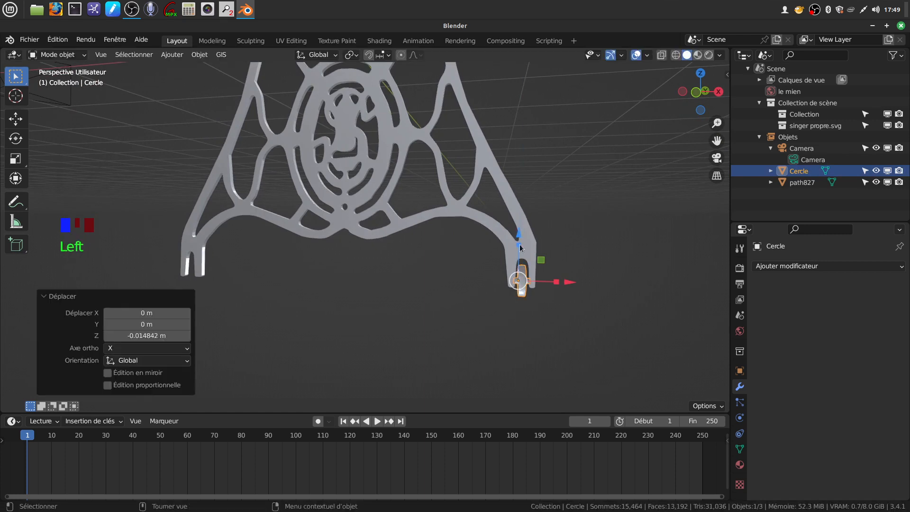
Step: Scale the wheel uniformly by 1.1 and check its fit in the fork from several angles
{"action": "middle_click_drag", "start_coordinate": [557, 329], "coordinate": [401, 298], "text": "shift"}
{"action": "scroll", "coordinate": [427, 319], "scroll_direction": "up", "scroll_amount": 6}
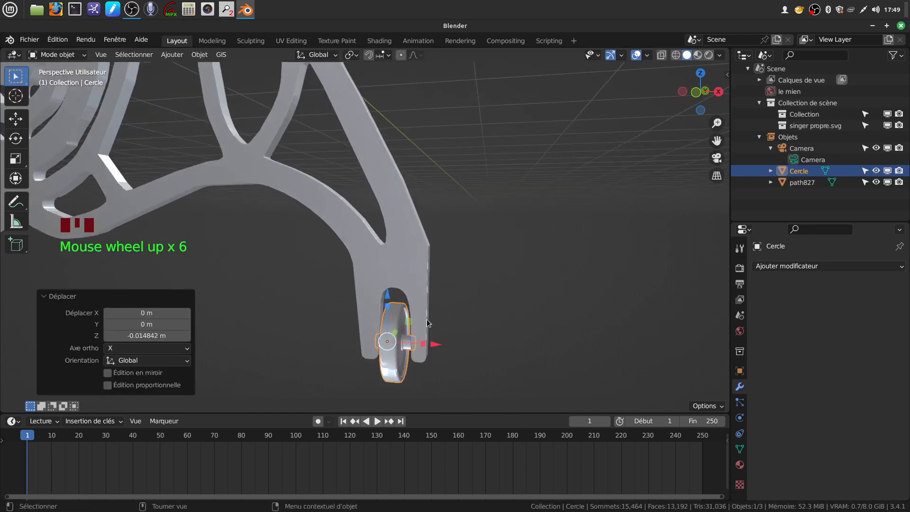
{"action": "key", "text": "s"}
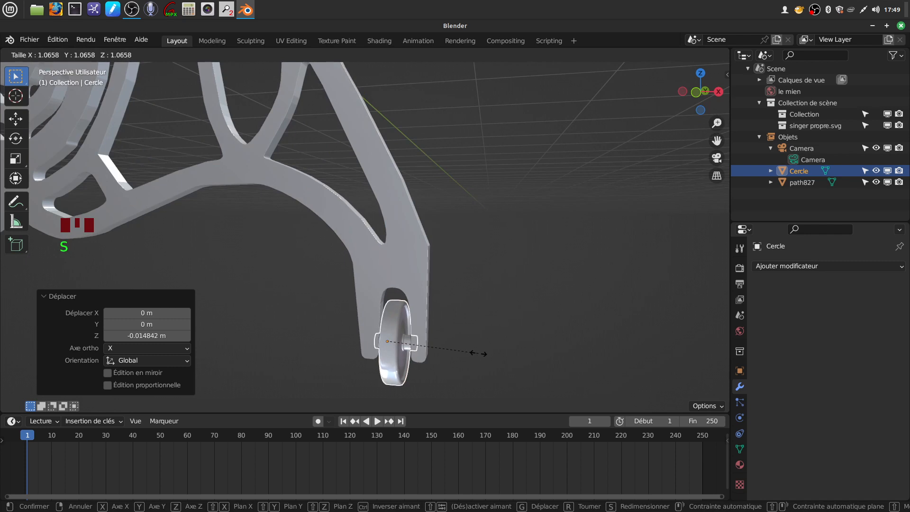
{"action": "left_click", "coordinate": [486, 355]}
{"action": "middle_click_drag", "start_coordinate": [453, 343], "coordinate": [370, 339]}
{"action": "middle_click_drag", "start_coordinate": [613, 362], "coordinate": [650, 348]}
Step: Duplicate the wheel and move the copy about -1.957 m along X to the leg's opposite foot
{"action": "scroll", "coordinate": [606, 367], "scroll_direction": "down", "scroll_amount": 2}
{"action": "middle_click_drag", "start_coordinate": [605, 367], "coordinate": [496, 326], "text": "shift"}
{"action": "scroll", "coordinate": [409, 305], "scroll_direction": "down", "scroll_amount": 3}
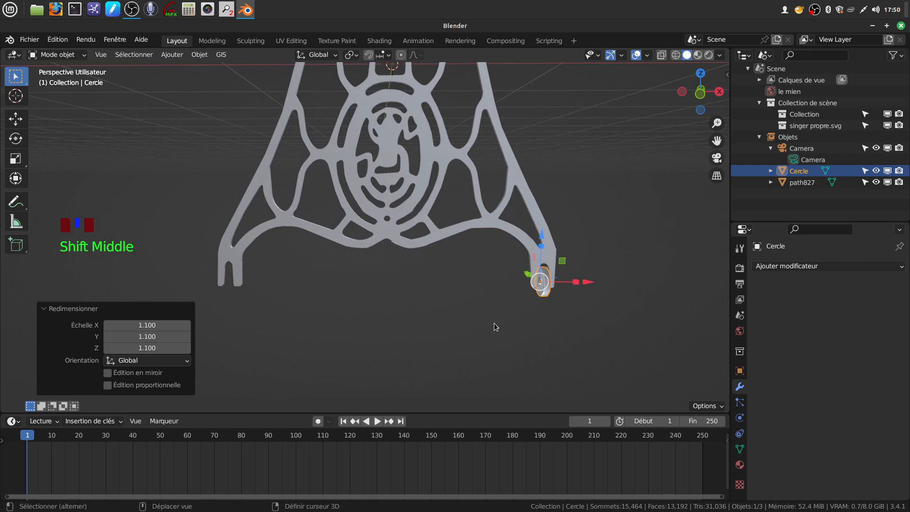
{"action": "key", "text": "shift+d"}
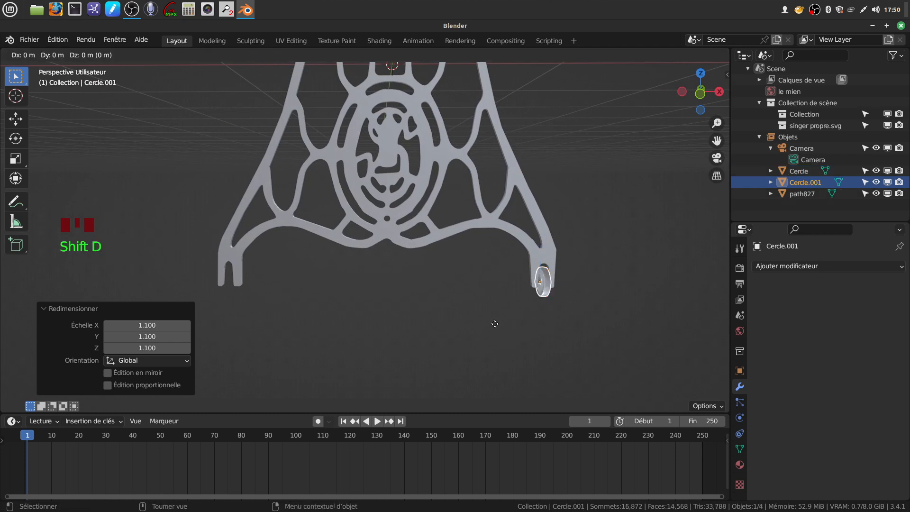
{"action": "left_click", "coordinate": [495, 324]}
{"action": "left_click_drag", "start_coordinate": [578, 289], "coordinate": [272, 292]}
{"action": "key", "text": "KP_1"}
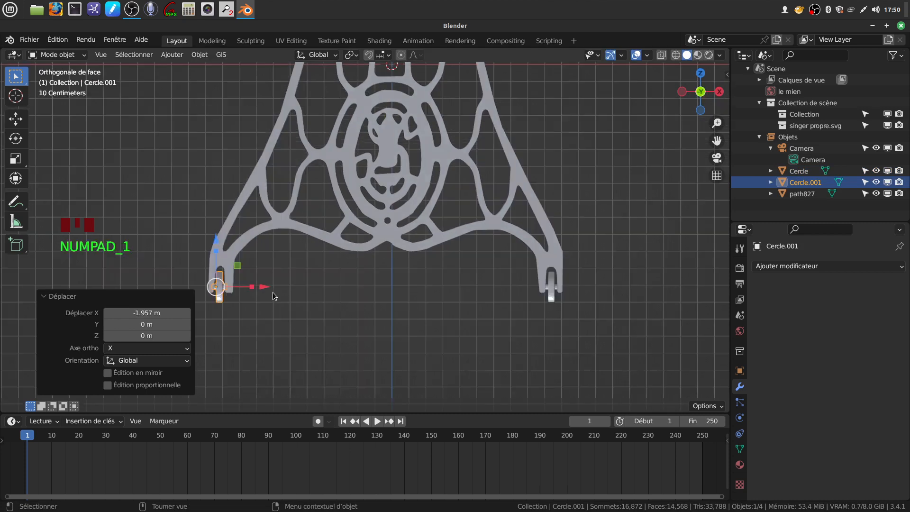
Step: Fine-tune the copied wheel's position along X in front view to centre it in the fork, and deselect it
{"action": "scroll", "coordinate": [272, 292], "scroll_direction": "up", "scroll_amount": 2}
{"action": "middle_click_drag", "start_coordinate": [310, 274], "coordinate": [410, 289], "text": "shift"}
{"action": "scroll", "coordinate": [351, 281], "scroll_direction": "up", "scroll_amount": 3}
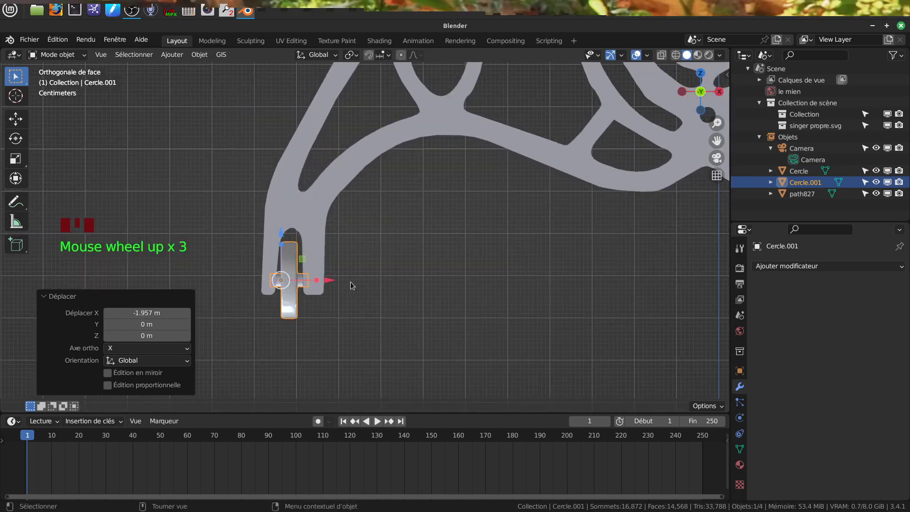
{"action": "left_click_drag", "start_coordinate": [328, 280], "coordinate": [340, 326]}
{"action": "left_click", "coordinate": [339, 325]}
{"action": "middle_click_drag", "start_coordinate": [339, 317], "coordinate": [414, 332]}
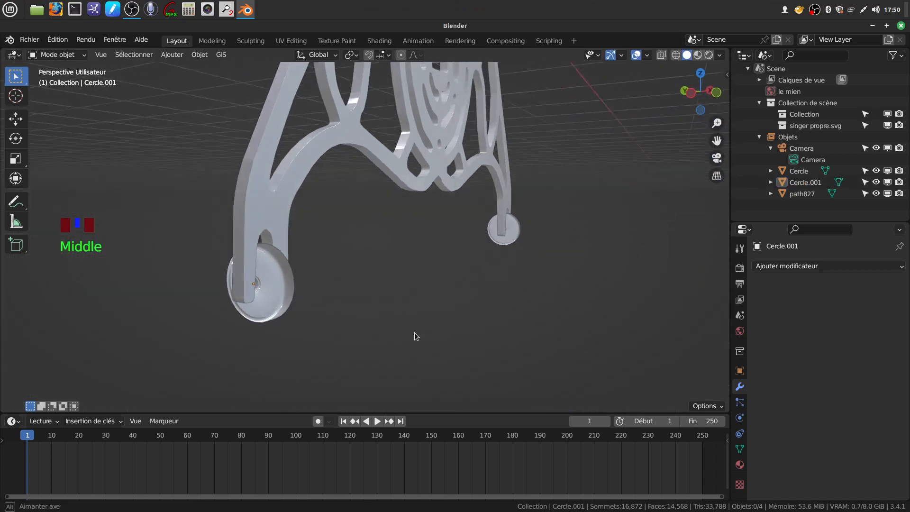
Step: Join the two wheels into one object, and join that object to the ornamental leg
{"action": "scroll", "coordinate": [353, 286], "scroll_direction": "down", "scroll_amount": 3}
{"action": "middle_click_drag", "start_coordinate": [353, 286], "coordinate": [330, 325], "text": "shift"}
{"action": "left_click", "coordinate": [301, 300]}
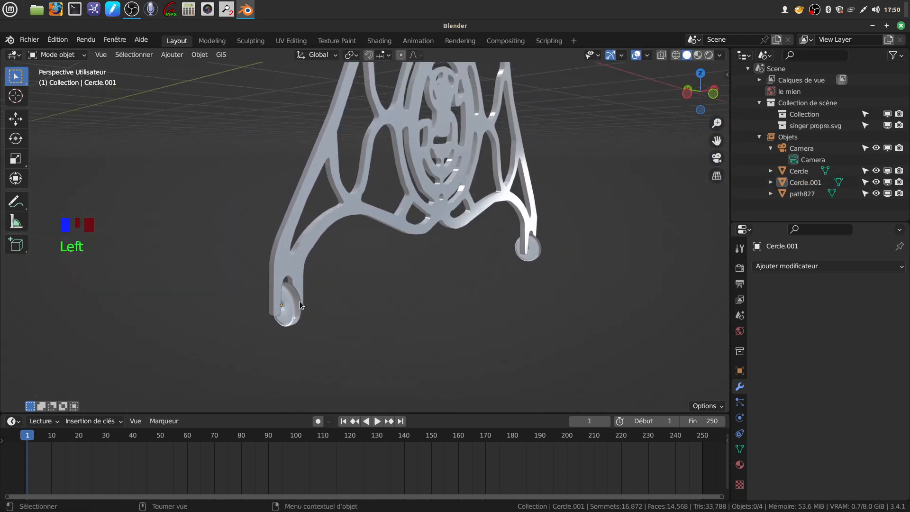
{"action": "left_click", "coordinate": [535, 259], "text": "shift"}
{"action": "right_click", "coordinate": [536, 260]}
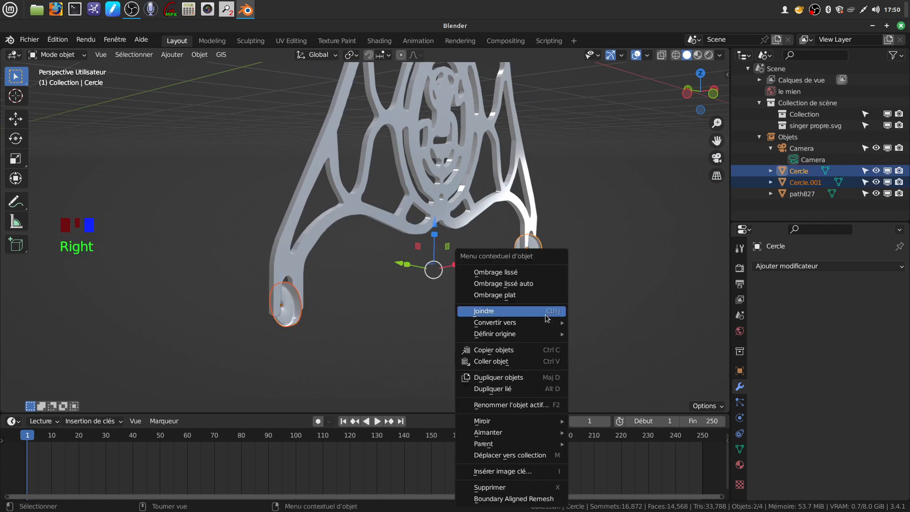
{"action": "left_click", "coordinate": [503, 309]}
{"action": "left_click", "coordinate": [317, 243], "text": "shift"}
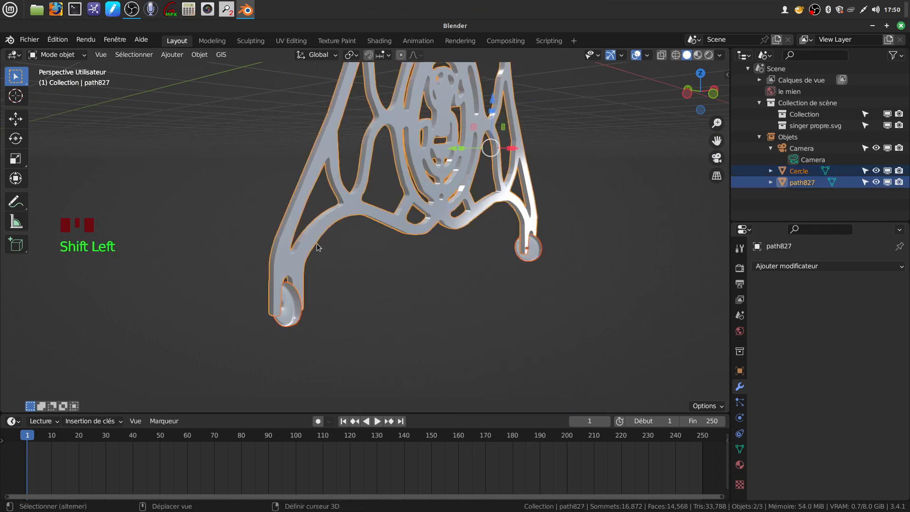
{"action": "right_click", "coordinate": [375, 303]}
{"action": "left_click", "coordinate": [387, 303]}
Step: Duplicate the wheeled leg in right view and move the copy about 2.43 m along Y
{"action": "scroll", "coordinate": [402, 303], "scroll_direction": "down", "scroll_amount": 2}
{"action": "scroll", "coordinate": [493, 305], "scroll_direction": "down", "scroll_amount": 7}
{"action": "middle_click_drag", "start_coordinate": [494, 304], "coordinate": [458, 276]}
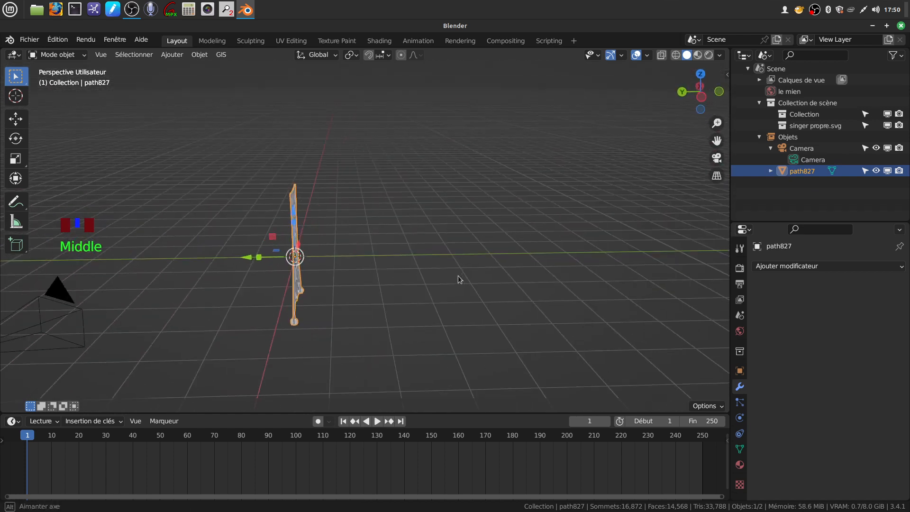
{"action": "middle_click_drag", "start_coordinate": [379, 297], "coordinate": [268, 187]}
{"action": "scroll", "coordinate": [357, 282], "scroll_direction": "up", "scroll_amount": 3}
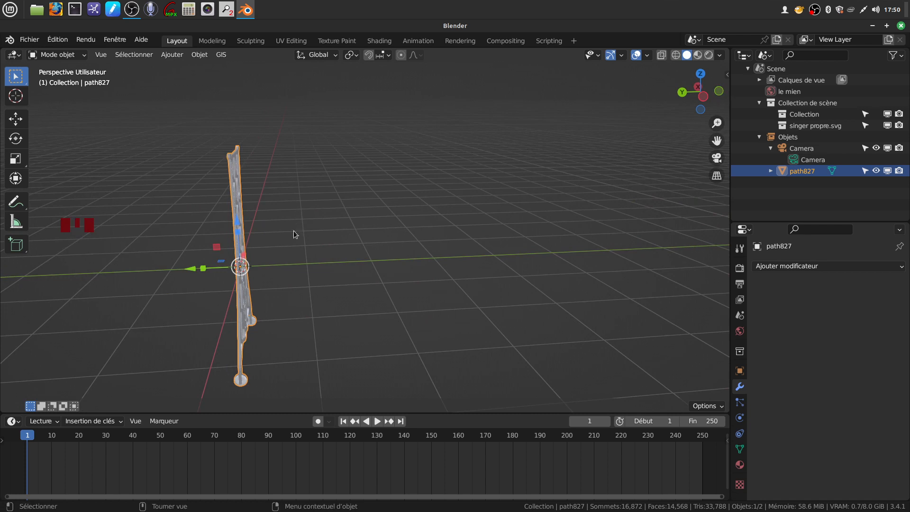
{"action": "middle_click_drag", "start_coordinate": [282, 234], "coordinate": [322, 276], "text": "shift"}
{"action": "key", "text": "KP_1"}
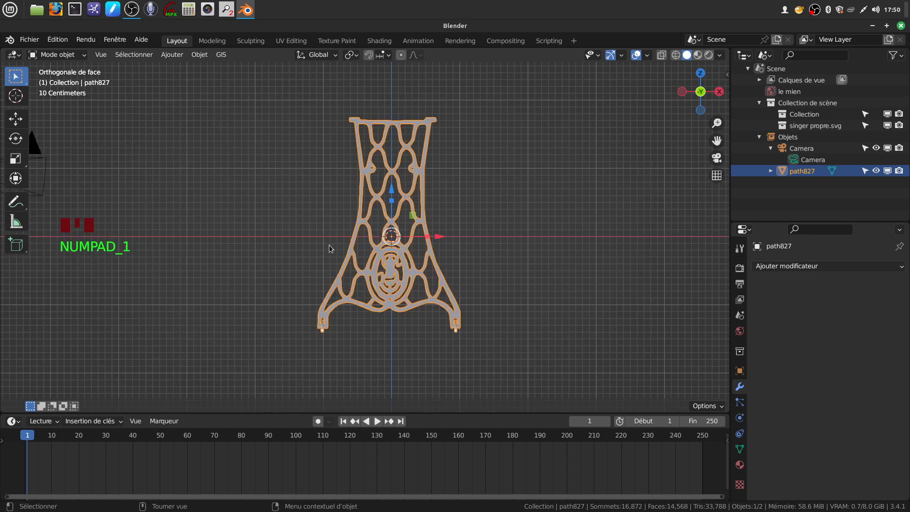
{"action": "key", "text": "KP_3"}
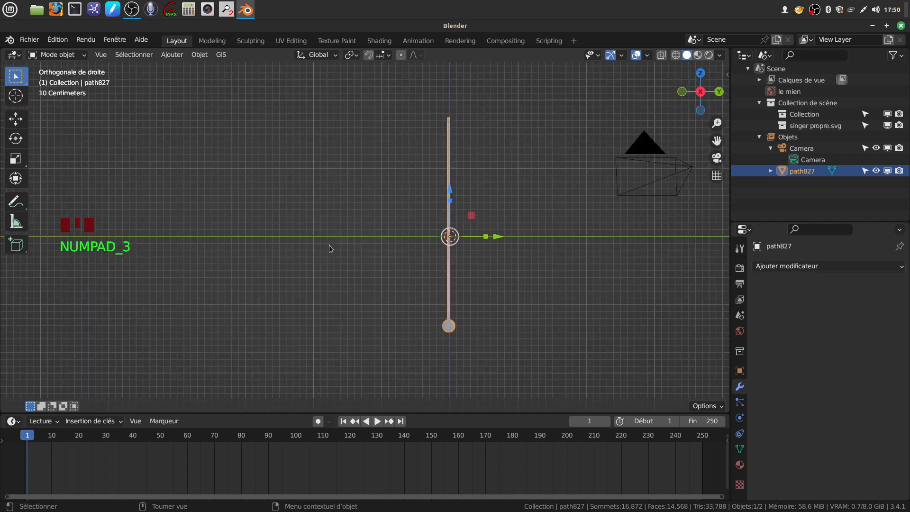
{"action": "middle_click_drag", "start_coordinate": [363, 258], "coordinate": [229, 274], "text": "shift"}
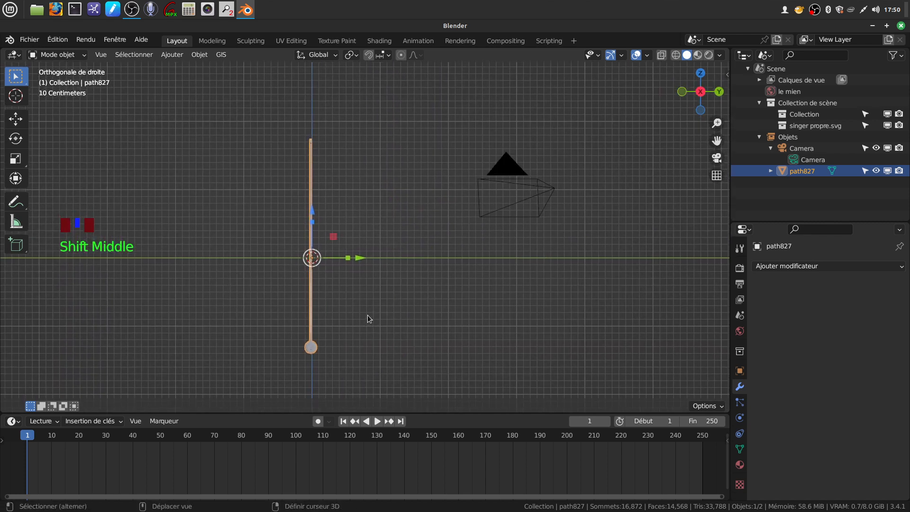
{"action": "key", "text": "shift+d"}
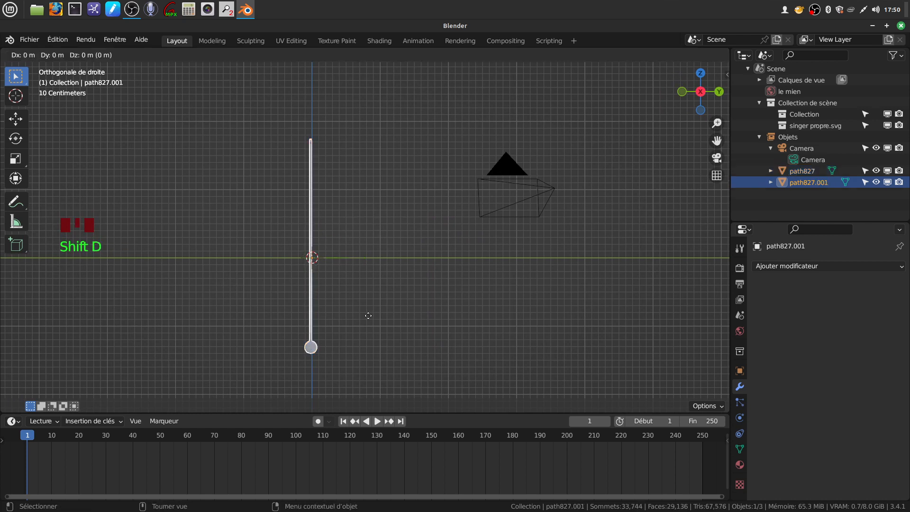
{"action": "right_click", "coordinate": [368, 315]}
{"action": "left_click_drag", "start_coordinate": [362, 263], "coordinate": [527, 260]}
Step: Adjust the copied leg's spacing along Y, finishing with a shift of about 0.42 m away from the original
{"action": "scroll", "coordinate": [387, 249], "scroll_direction": "down", "scroll_amount": 3}
{"action": "middle_click_drag", "start_coordinate": [387, 249], "coordinate": [402, 275]}
{"action": "scroll", "coordinate": [412, 306], "scroll_direction": "up", "scroll_amount": 1}
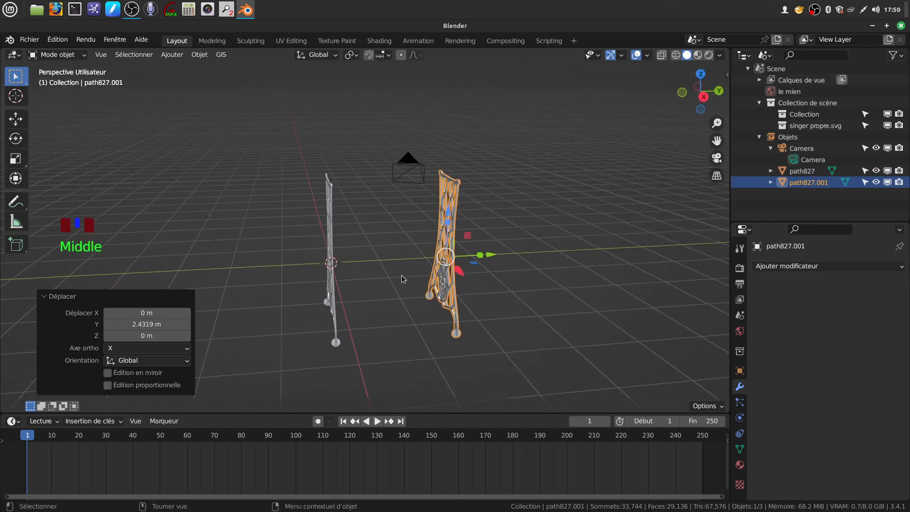
{"action": "left_click_drag", "start_coordinate": [495, 258], "coordinate": [476, 262]}
{"action": "middle_click_drag", "start_coordinate": [437, 252], "coordinate": [498, 332]}
{"action": "left_click_drag", "start_coordinate": [468, 262], "coordinate": [490, 260]}
{"action": "scroll", "coordinate": [378, 337], "scroll_direction": "up", "scroll_amount": 3}
{"action": "middle_click_drag", "start_coordinate": [378, 337], "coordinate": [309, 319]}
{"action": "scroll", "coordinate": [338, 354], "scroll_direction": "up", "scroll_amount": 2}
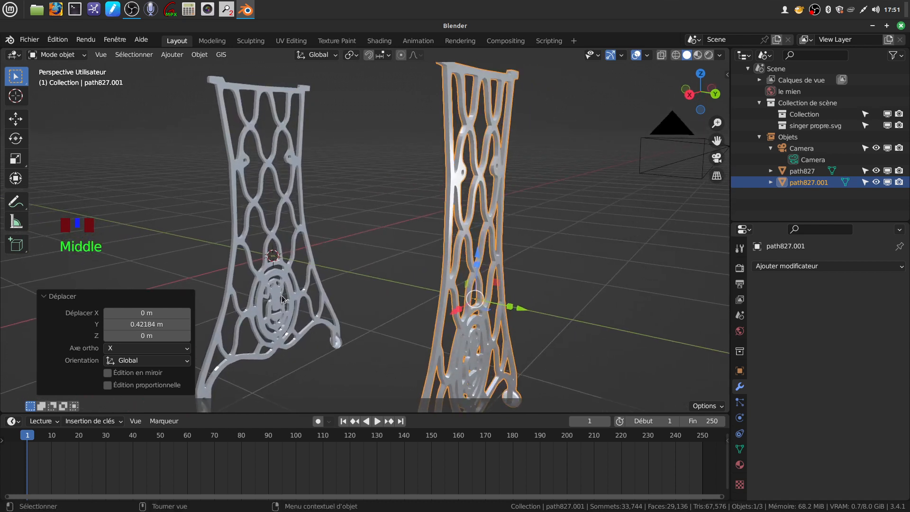
{"action": "middle_click_drag", "start_coordinate": [317, 286], "coordinate": [274, 274], "text": "shift"}
{"action": "scroll", "coordinate": [349, 293], "scroll_direction": "up", "scroll_amount": 3}
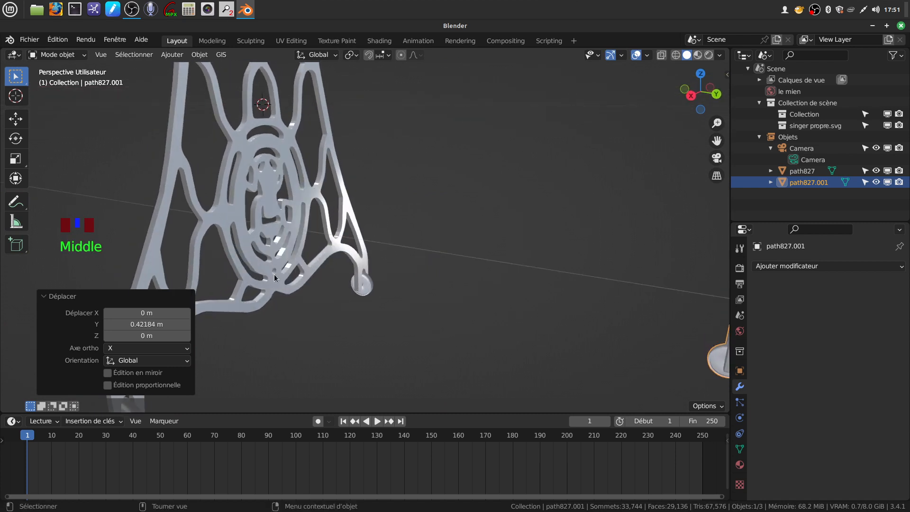
{"action": "scroll", "coordinate": [326, 286], "scroll_direction": "down", "scroll_amount": 2}
{"action": "middle_click_drag", "start_coordinate": [327, 286], "coordinate": [359, 301], "text": "shift"}
{"action": "left_click", "coordinate": [359, 300]}
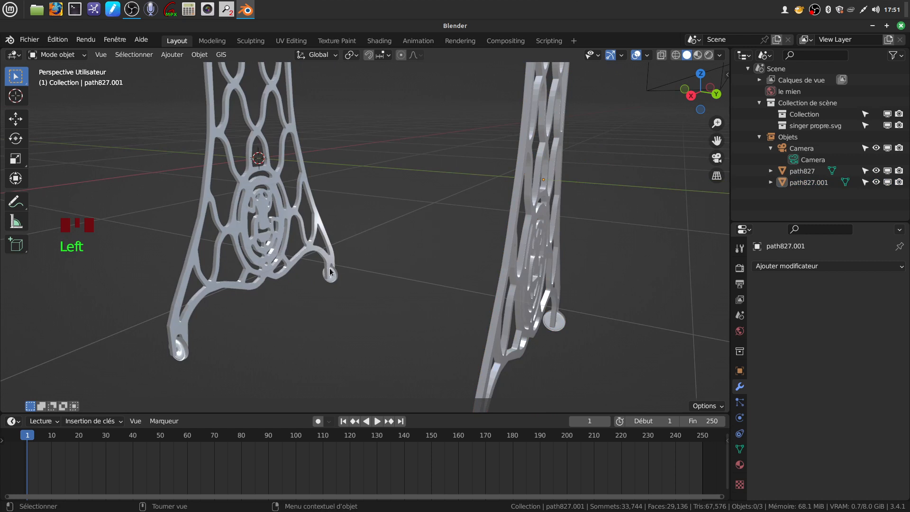
{"action": "scroll", "coordinate": [330, 271], "scroll_direction": "up", "scroll_amount": 3}
{"action": "middle_click_drag", "start_coordinate": [331, 271], "coordinate": [304, 315], "text": "shift"}
{"action": "scroll", "coordinate": [398, 256], "scroll_direction": "up", "scroll_amount": 4}
{"action": "key", "text": "Tab"}
{"action": "scroll", "coordinate": [306, 316], "scroll_direction": "up", "scroll_amount": 3}
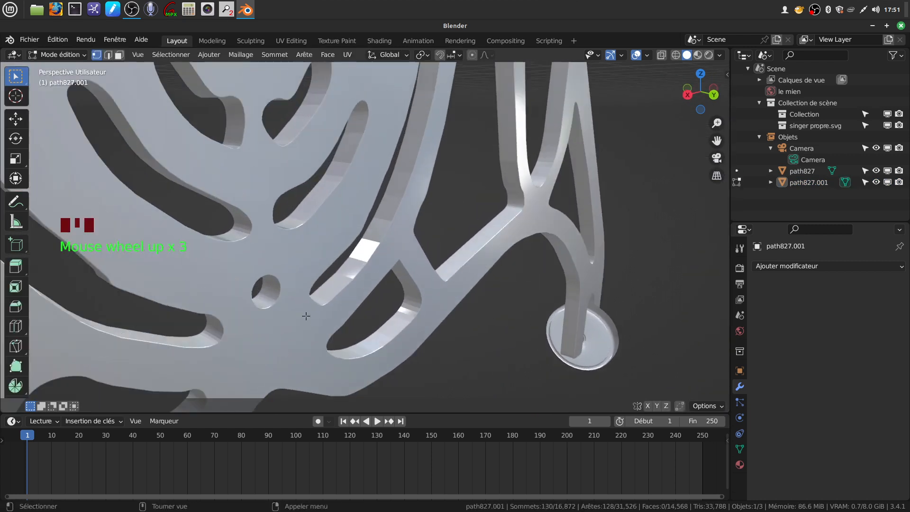
{"action": "key", "text": "Tab"}
{"action": "scroll", "coordinate": [365, 295], "scroll_direction": "down", "scroll_amount": 10}
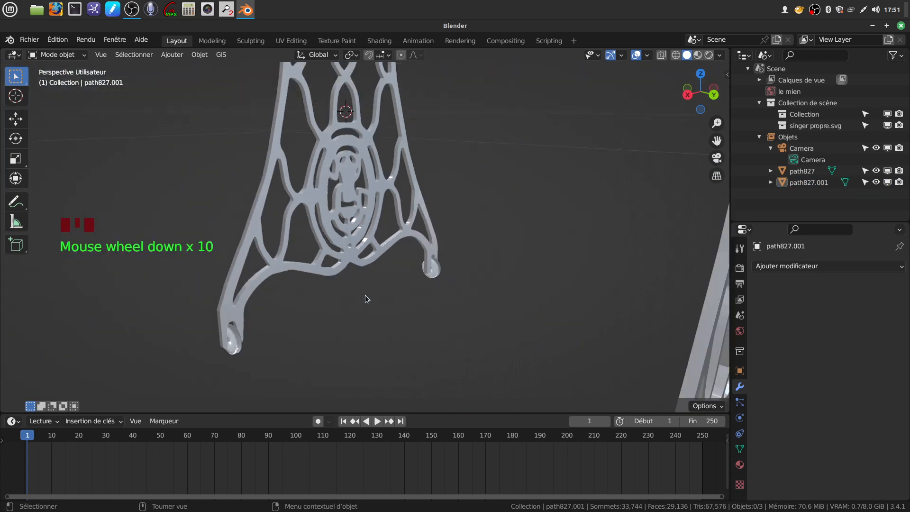
Step: Enter edit mode on the original leg and select the full rim of the small round hole below the central medallion
{"action": "middle_click_drag", "start_coordinate": [365, 295], "coordinate": [136, 126]}
{"action": "scroll", "coordinate": [362, 286], "scroll_direction": "up", "scroll_amount": 8}
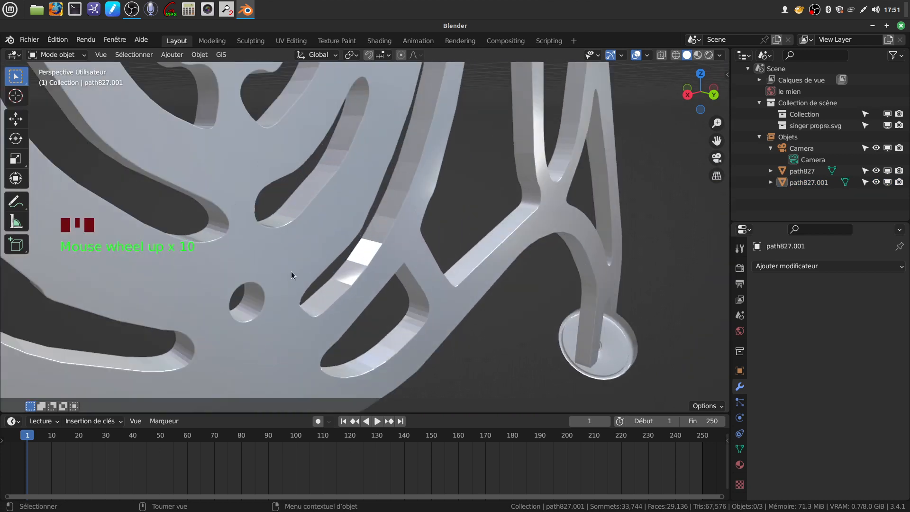
{"action": "left_click", "coordinate": [290, 298]}
{"action": "key", "text": "Tab"}
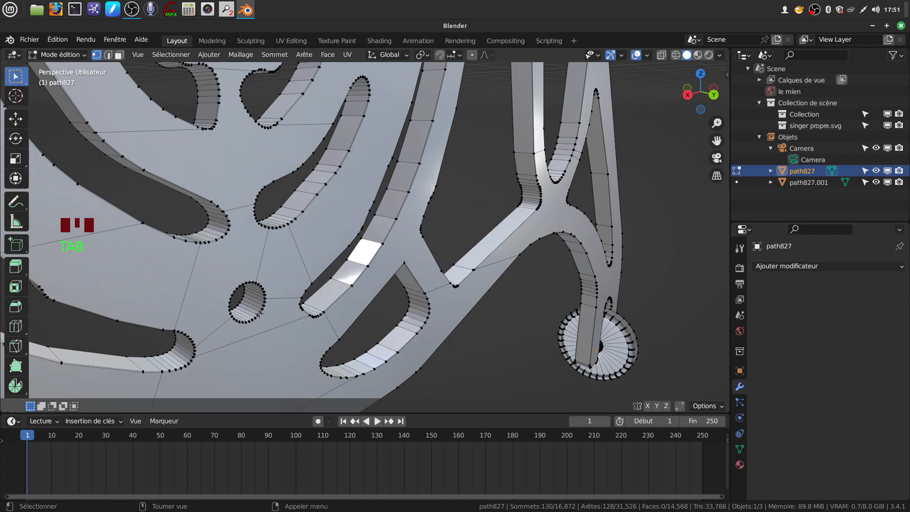
{"action": "left_click", "coordinate": [260, 314], "text": "alt"}
{"action": "scroll", "coordinate": [302, 318], "scroll_direction": "up", "scroll_amount": 3}
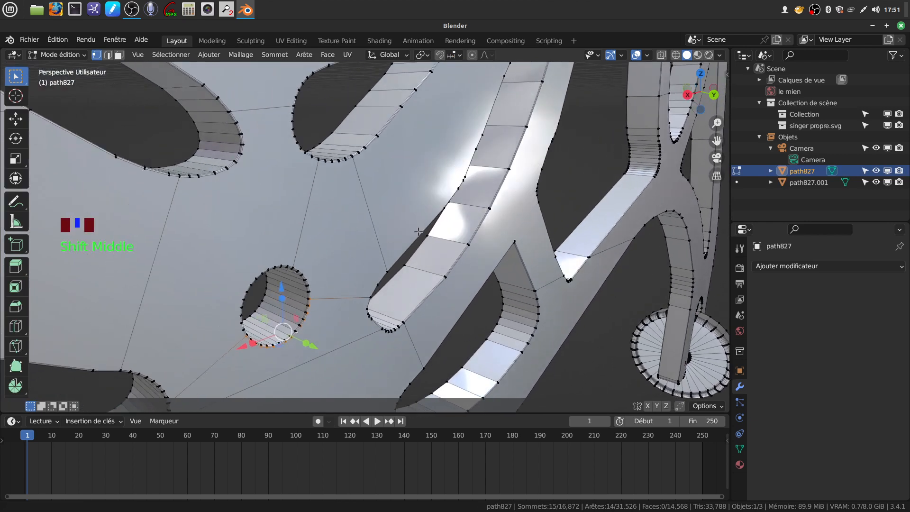
{"action": "middle_click_drag", "start_coordinate": [334, 310], "coordinate": [242, 354], "text": "shift"}
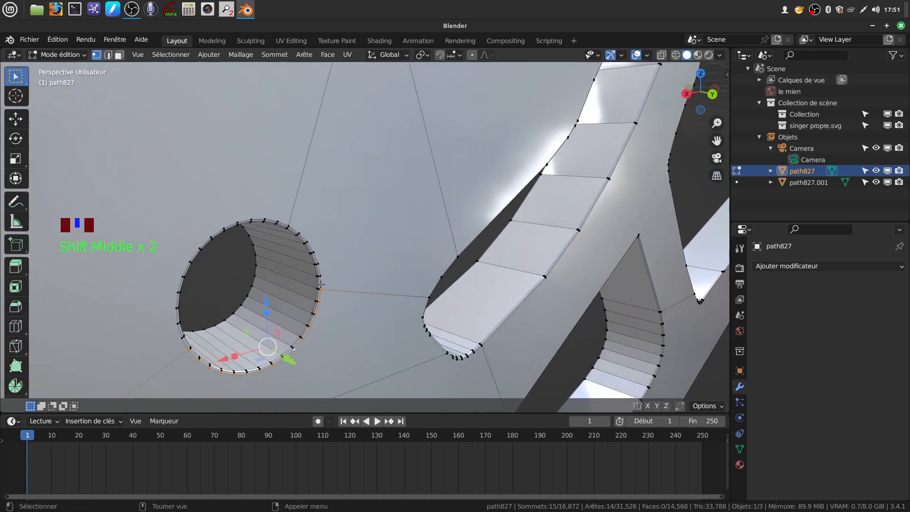
{"action": "left_click", "coordinate": [175, 324], "text": "alt+shift"}
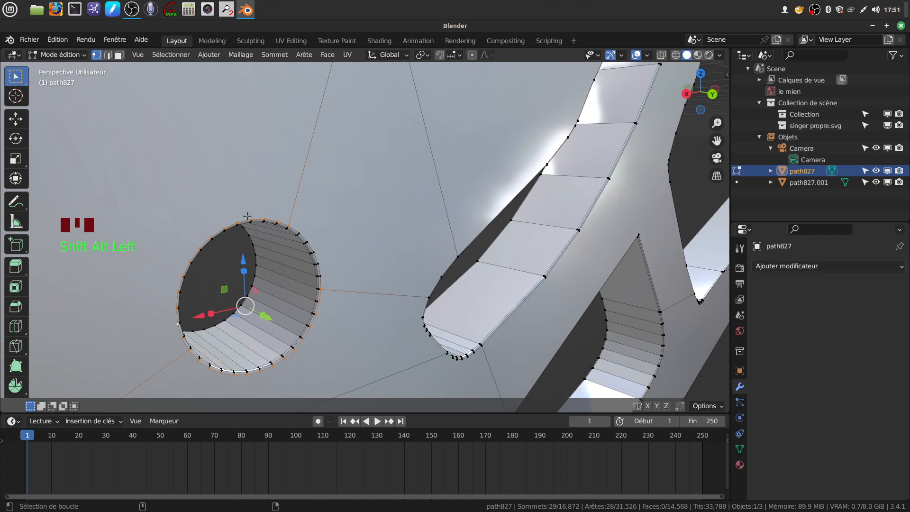
{"action": "left_click", "coordinate": [316, 243], "text": "alt+shift"}
{"action": "scroll", "coordinate": [322, 271], "scroll_direction": "down", "scroll_amount": 2}
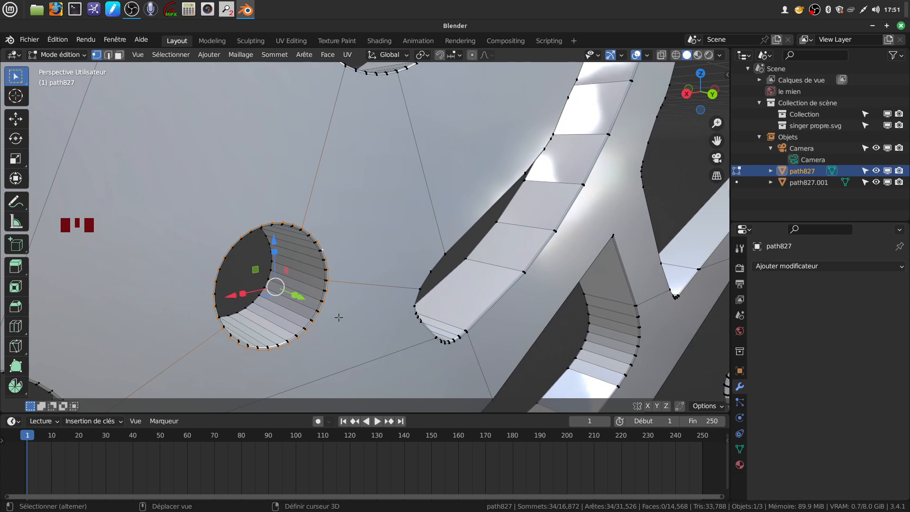
Step: Snap the 3D cursor to the selected hole rim and return to object mode
{"action": "key", "text": "shift+s"}
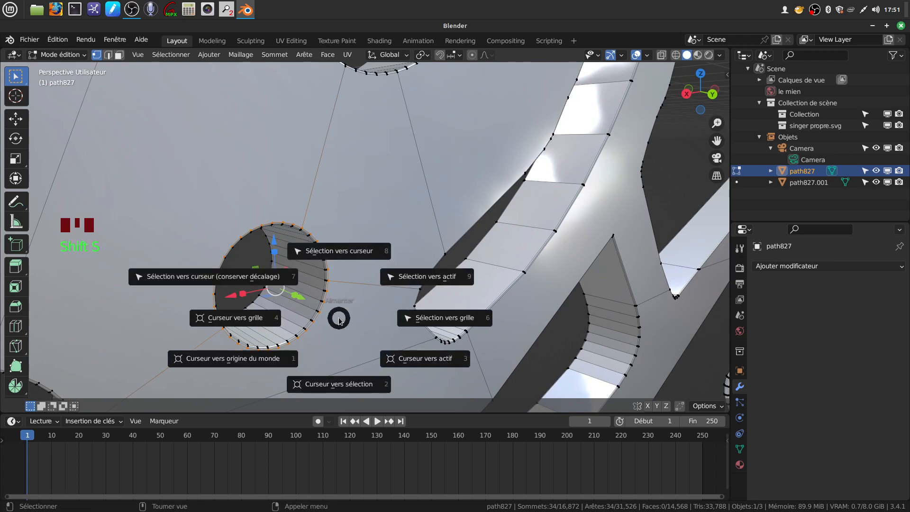
{"action": "left_click", "coordinate": [347, 389]}
{"action": "scroll", "coordinate": [361, 294], "scroll_direction": "down", "scroll_amount": 3}
{"action": "middle_click_drag", "start_coordinate": [360, 294], "coordinate": [387, 260]}
{"action": "key", "text": "Tab"}
{"action": "scroll", "coordinate": [373, 268], "scroll_direction": "down", "scroll_amount": 3}
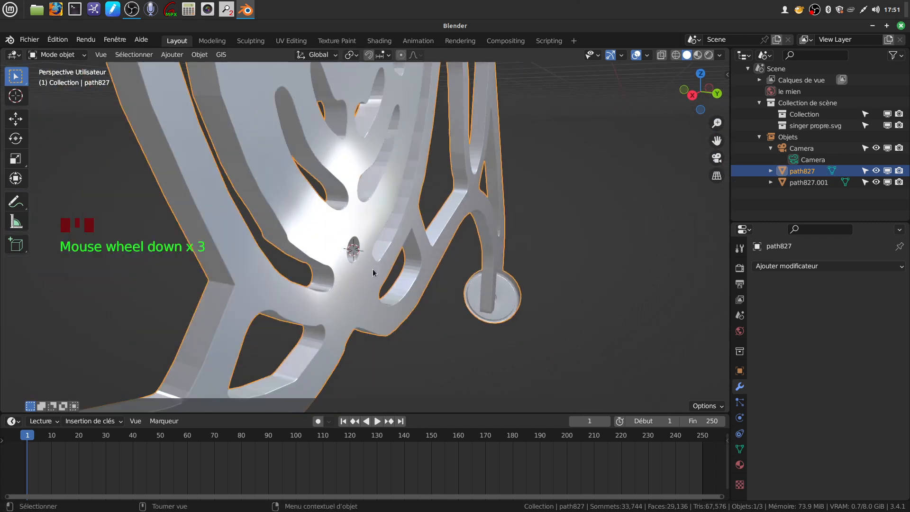
Step: Add a cylinder mesh with 32 vertices, 1 m radius and 2 m depth at the 3D cursor
{"action": "left_click", "coordinate": [171, 54]}
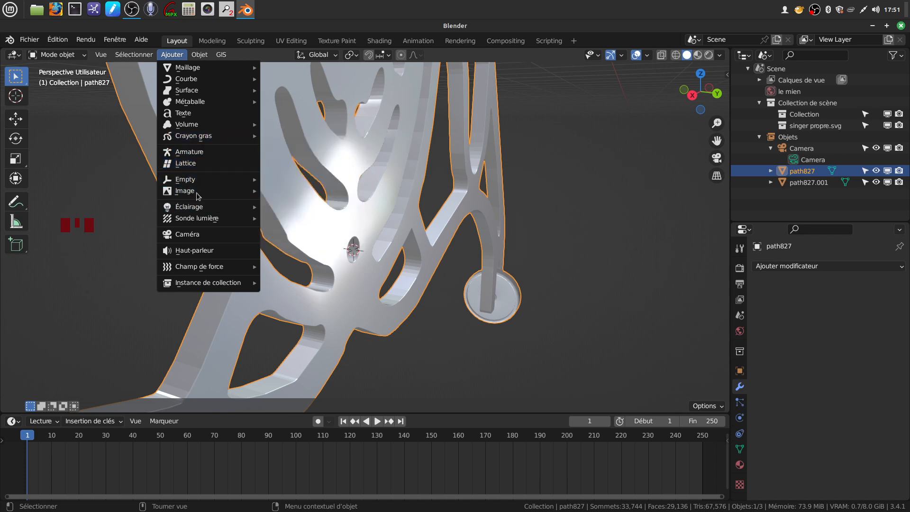
{"action": "mouse_move", "coordinate": [188, 69]}
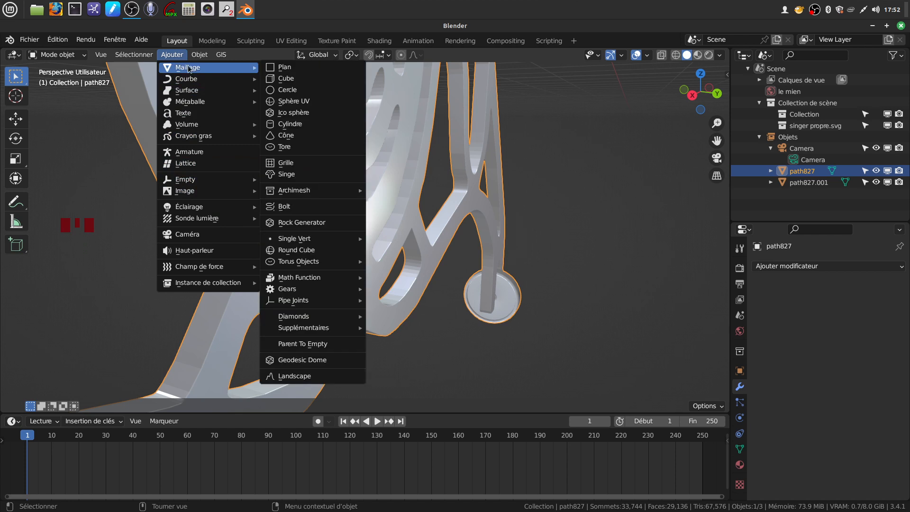
{"action": "left_click", "coordinate": [291, 125]}
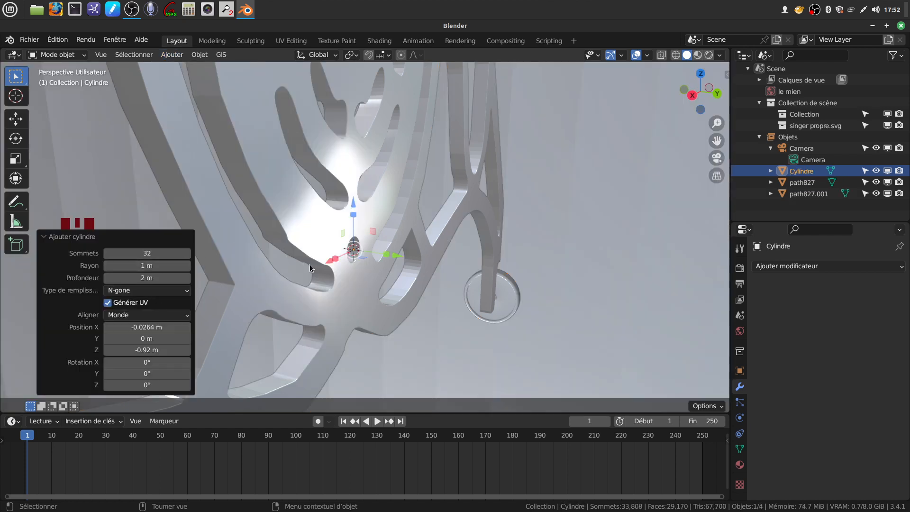
{"action": "scroll", "coordinate": [311, 263], "scroll_direction": "down", "scroll_amount": 4}
{"action": "scroll", "coordinate": [423, 284], "scroll_direction": "down", "scroll_amount": 16}
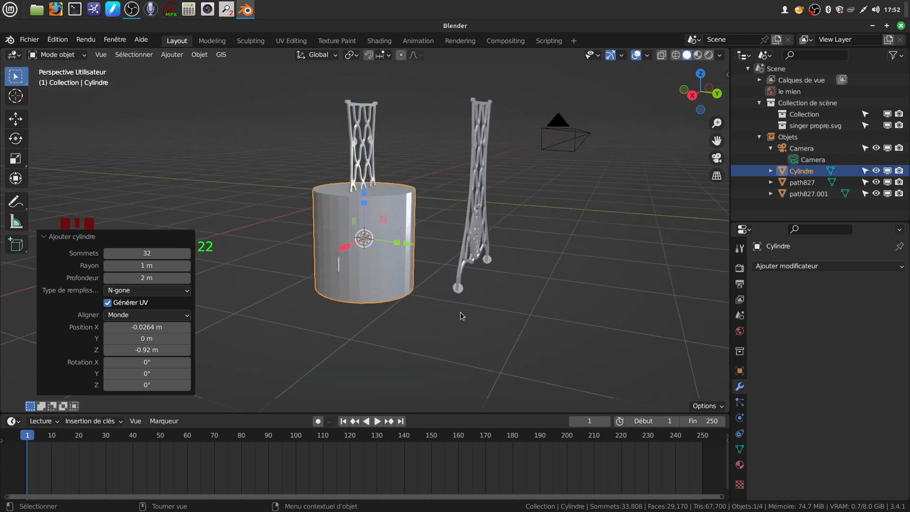
Step: Scale the cylinder down by a factor of about 0.267 and rotate it 90° about the global X axis
{"action": "key", "text": "s"}
{"action": "left_click", "coordinate": [368, 270]}
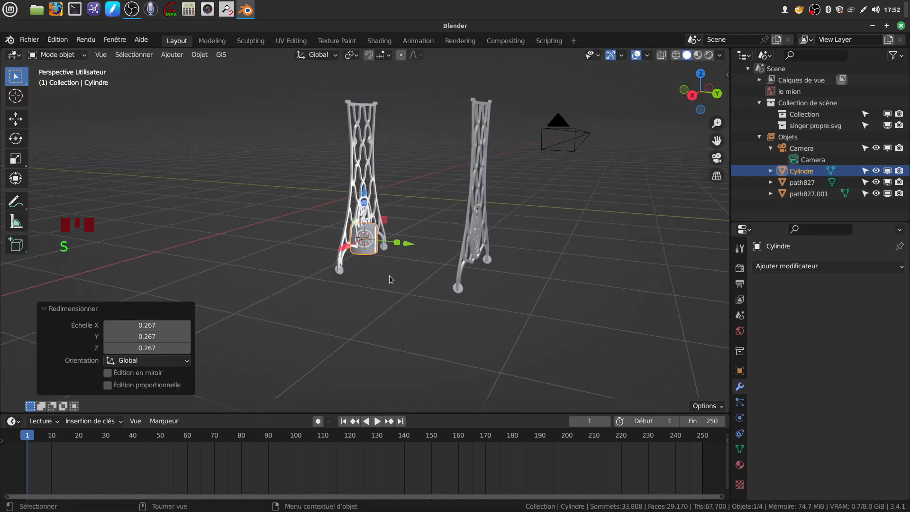
{"action": "type", "text": "rx"}
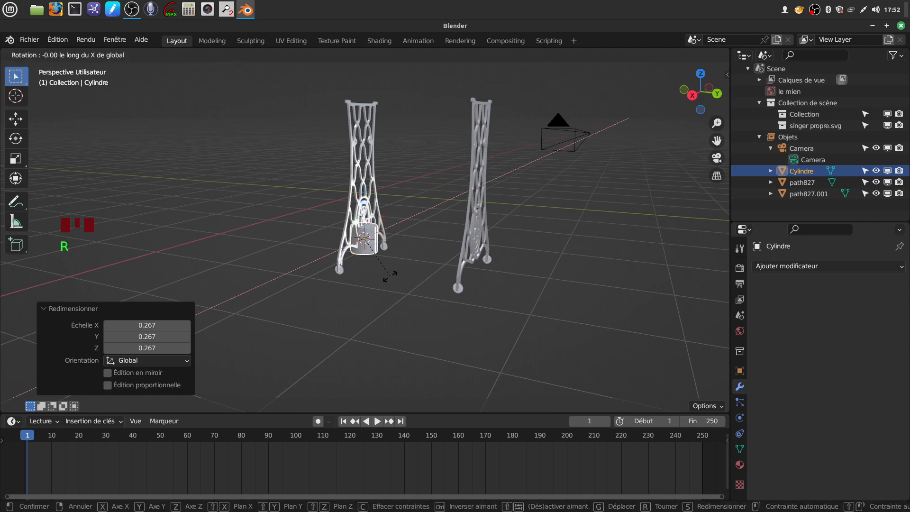
{"action": "type", "text": "90"}
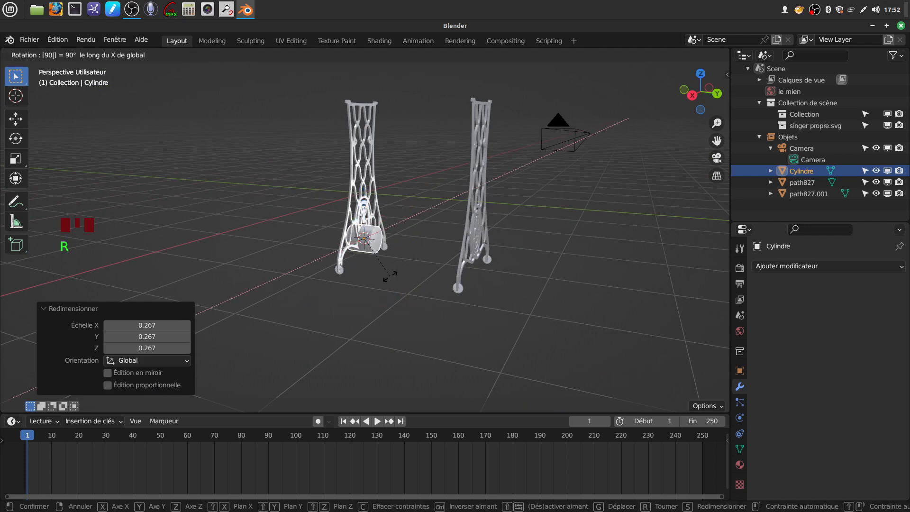
{"action": "key", "text": "Return"}
Step: Stretch the cylinder along Y by a factor of about 21.24, and scale it uniformly by about 0.193
{"action": "left_click_drag", "start_coordinate": [397, 244], "coordinate": [272, 397]}
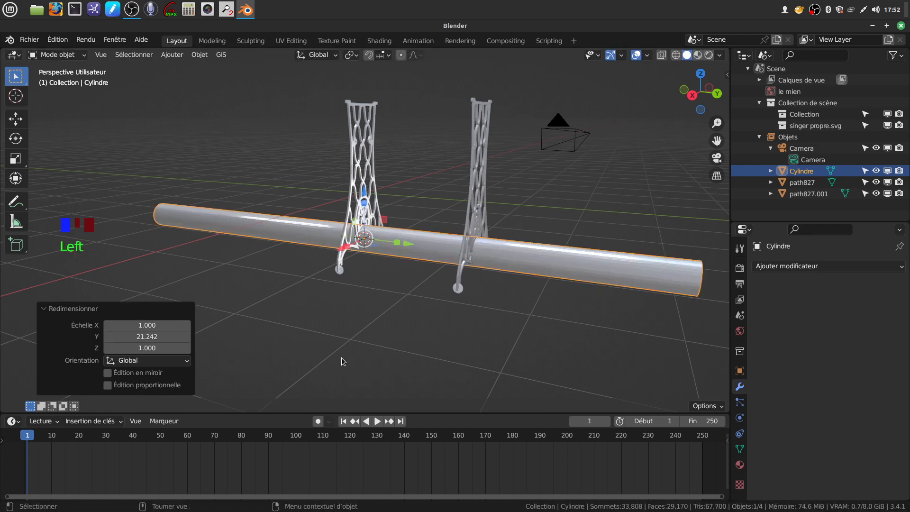
{"action": "key", "text": "s"}
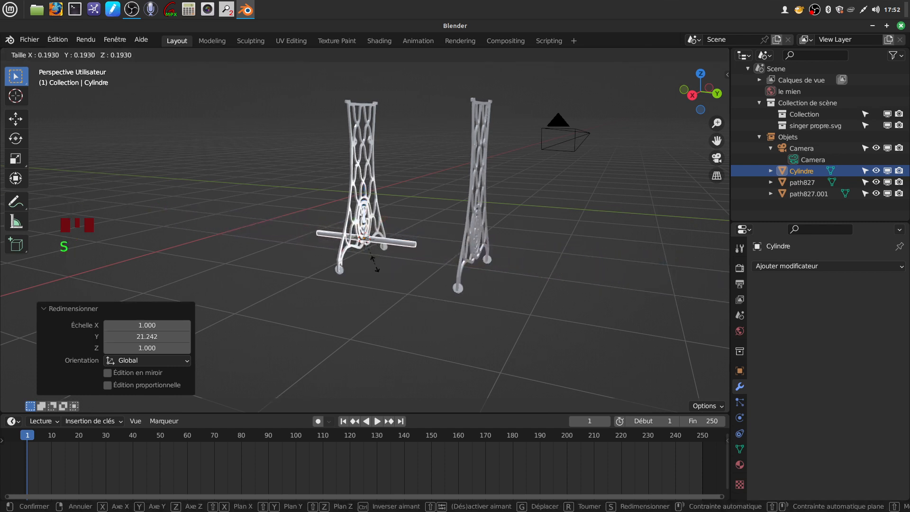
{"action": "left_click", "coordinate": [380, 273]}
Step: Match the rod's thickness to the leg's small hole with uniform scalings of about 0.298 and 1.221
{"action": "scroll", "coordinate": [433, 328], "scroll_direction": "up", "scroll_amount": 5}
{"action": "middle_click_drag", "start_coordinate": [434, 329], "coordinate": [418, 322]}
{"action": "scroll", "coordinate": [406, 361], "scroll_direction": "up", "scroll_amount": 3}
{"action": "middle_click_drag", "start_coordinate": [406, 362], "coordinate": [419, 344]}
{"action": "key", "text": "s"}
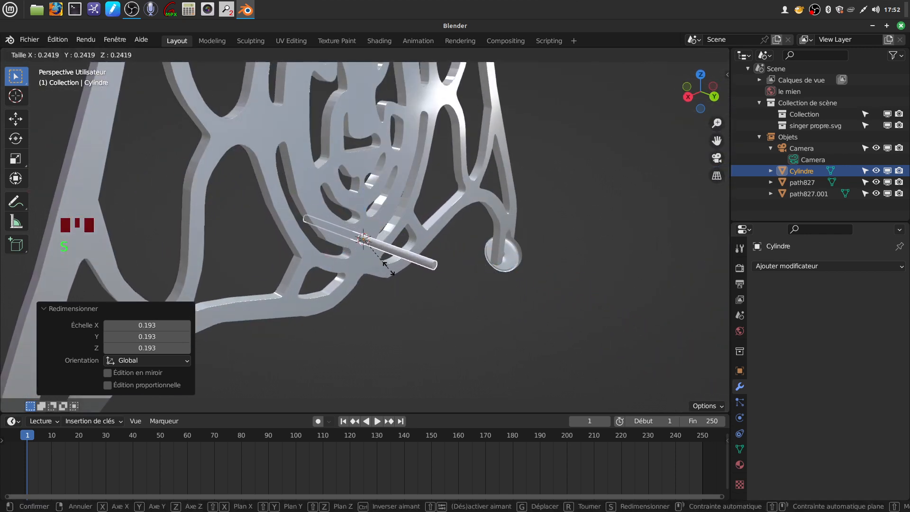
{"action": "left_click", "coordinate": [398, 271]}
{"action": "scroll", "coordinate": [403, 299], "scroll_direction": "up", "scroll_amount": 5}
{"action": "middle_click_drag", "start_coordinate": [406, 323], "coordinate": [401, 306]}
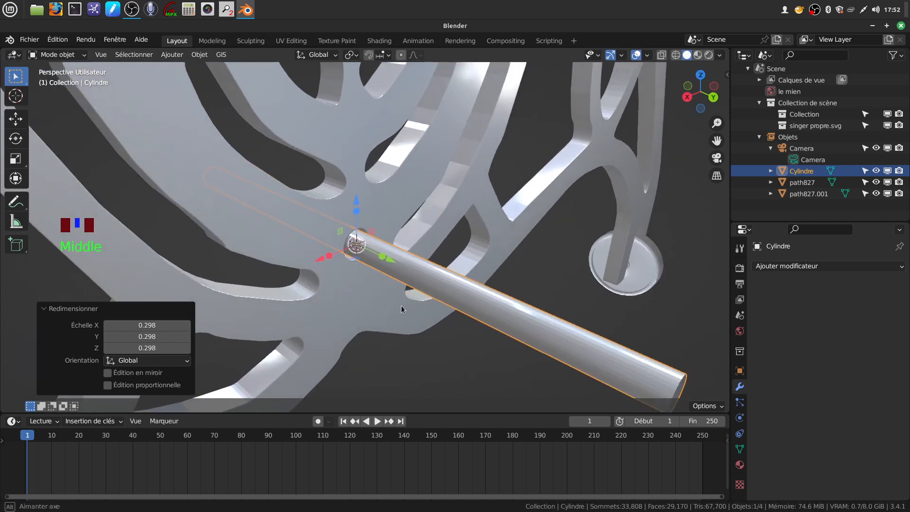
{"action": "scroll", "coordinate": [401, 305], "scroll_direction": "up", "scroll_amount": 3}
{"action": "key", "text": "s"}
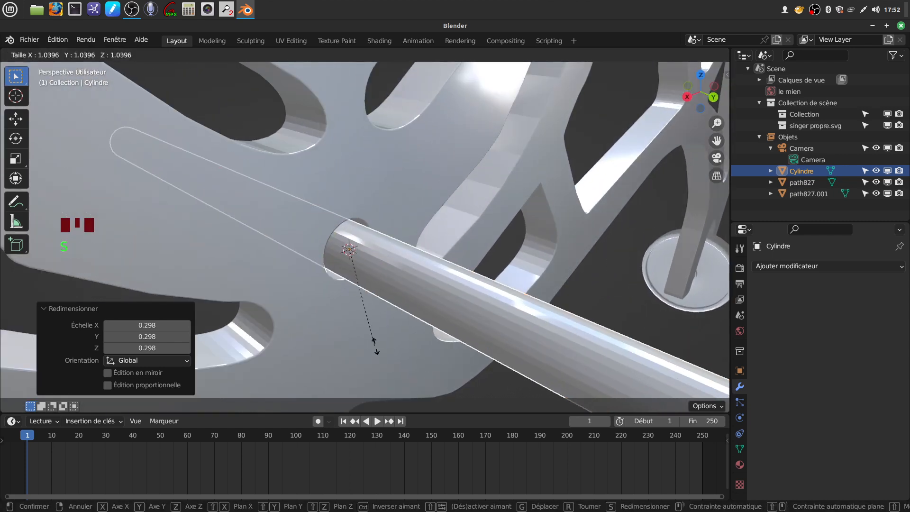
{"action": "left_click", "coordinate": [399, 354]}
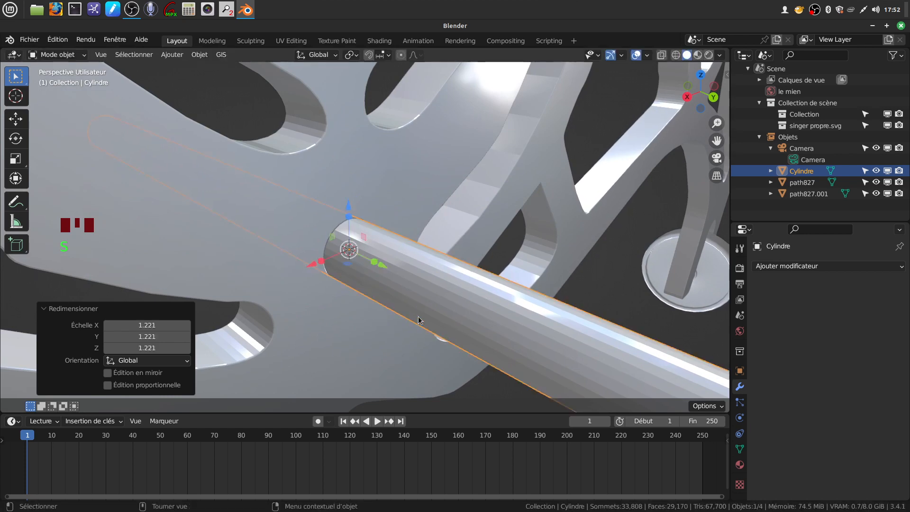
Step: Move the rod along Y by about 1.047 m and 0.067 m, and stretch it along Y to span both legs
{"action": "scroll", "coordinate": [419, 317], "scroll_direction": "down", "scroll_amount": 5}
{"action": "middle_click_drag", "start_coordinate": [418, 317], "coordinate": [439, 271]}
{"action": "scroll", "coordinate": [439, 272], "scroll_direction": "down", "scroll_amount": 3}
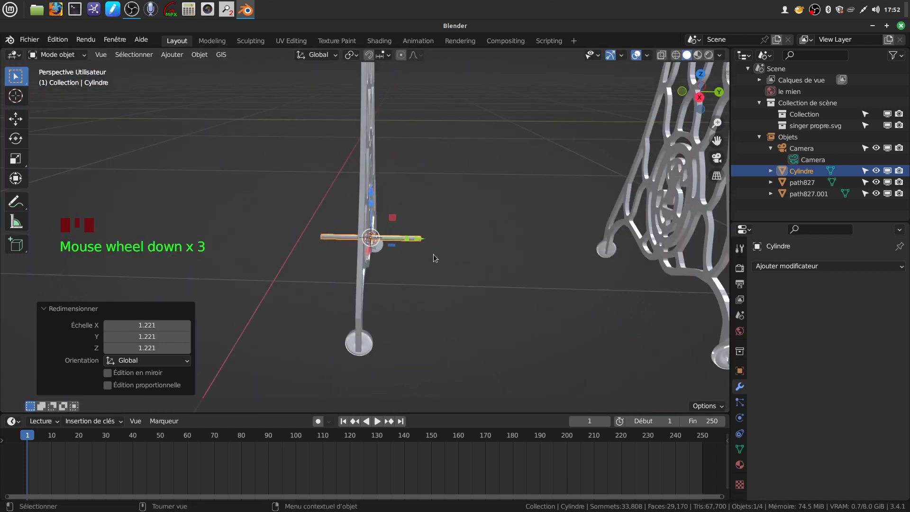
{"action": "left_click_drag", "start_coordinate": [423, 242], "coordinate": [542, 243]}
{"action": "key", "text": "KP_1"}
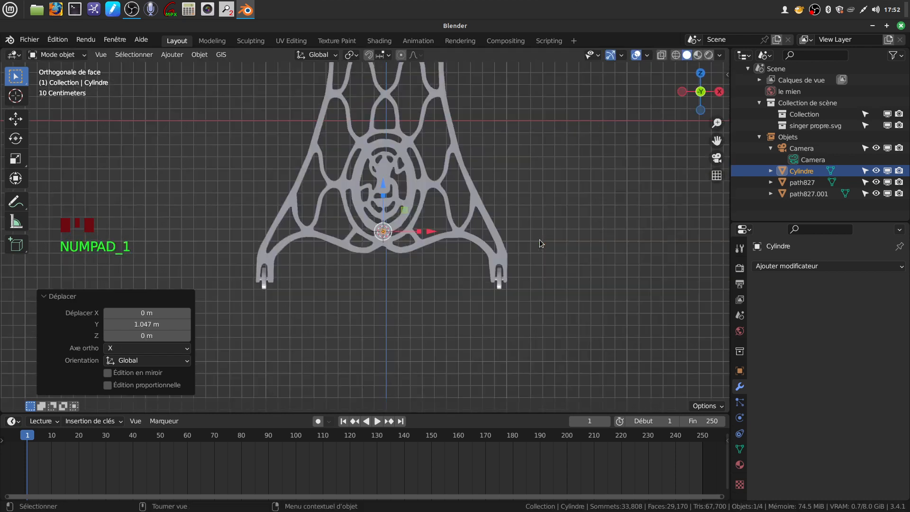
{"action": "key", "text": "KP_3"}
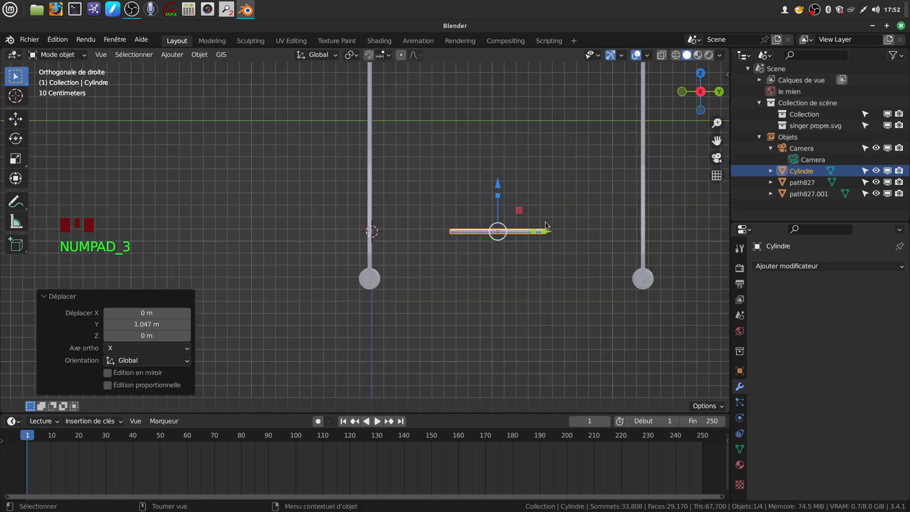
{"action": "mouse_move", "coordinate": [535, 235]}
{"action": "left_mouse_down"}
{"action": "mouse_move", "coordinate": [599, 230]}
{"action": "mouse_move", "coordinate": [546, 232]}
{"action": "left_mouse_up"}
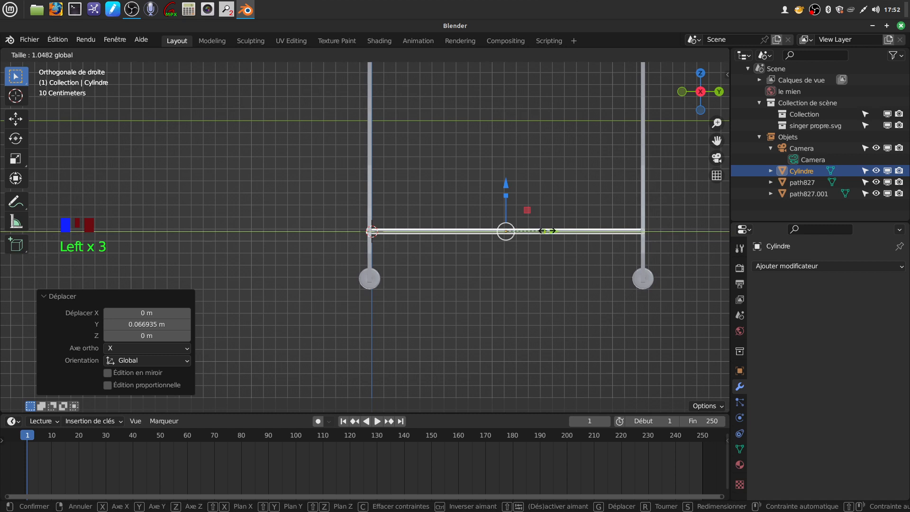
{"action": "left_click_drag", "start_coordinate": [548, 231], "coordinate": [548, 231]}
Step: Try a slight adjustment of the rod along Y and undo it
{"action": "middle_click_drag", "start_coordinate": [491, 287], "coordinate": [279, 222]}
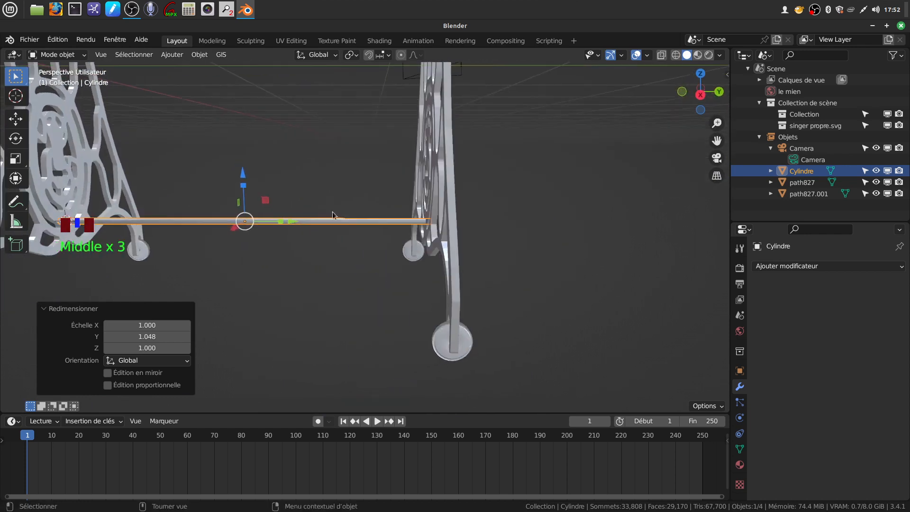
{"action": "left_click_drag", "start_coordinate": [280, 223], "coordinate": [275, 221], "text": "shift"}
{"action": "middle_click_drag", "start_coordinate": [294, 269], "coordinate": [331, 270]}
{"action": "key", "text": "ctrl+z"}
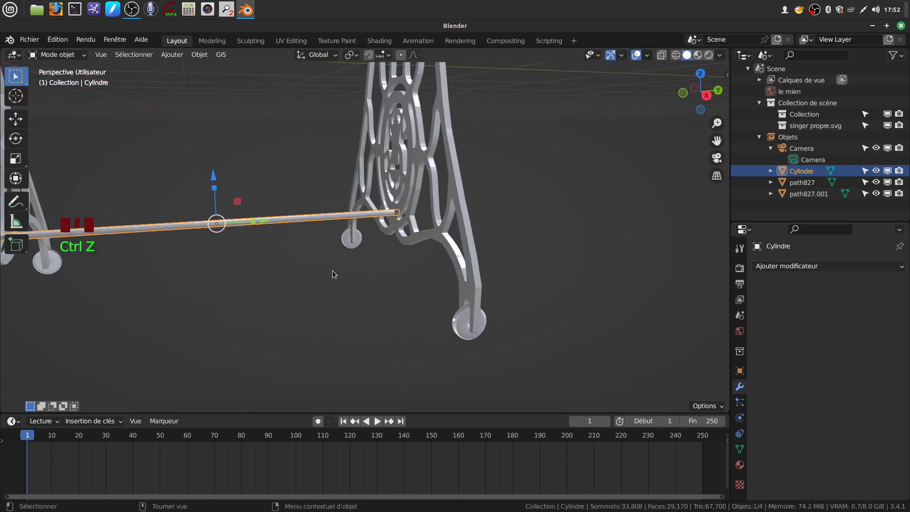
Step: Enter edit mode on the rod and select all vertices of its end at the original leg in wireframe display
{"action": "middle_click_drag", "start_coordinate": [335, 266], "coordinate": [517, 377], "text": "shift"}
{"action": "left_click", "coordinate": [460, 305]}
{"action": "middle_click_drag", "start_coordinate": [390, 325], "coordinate": [624, 319]}
{"action": "scroll", "coordinate": [462, 326], "scroll_direction": "up", "scroll_amount": 4}
{"action": "middle_click_drag", "start_coordinate": [463, 326], "coordinate": [421, 303], "text": "shift"}
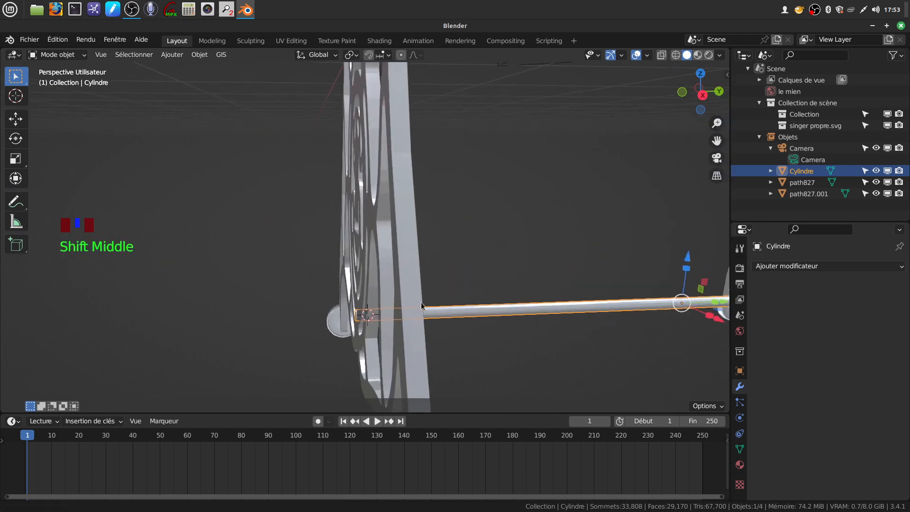
{"action": "scroll", "coordinate": [422, 336], "scroll_direction": "up", "scroll_amount": 1}
{"action": "middle_click_drag", "start_coordinate": [421, 337], "coordinate": [353, 325]}
{"action": "key", "text": "Tab"}
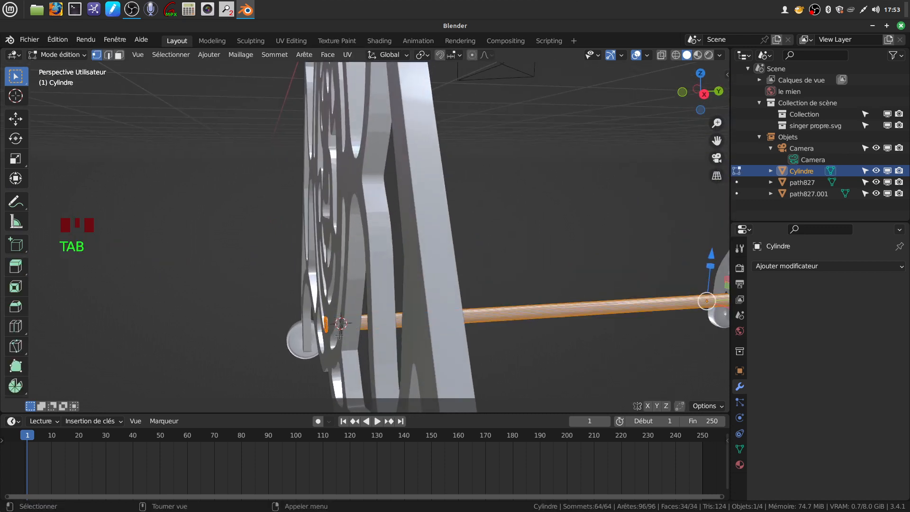
{"action": "key", "text": "z"}
{"action": "key", "text": "a"}
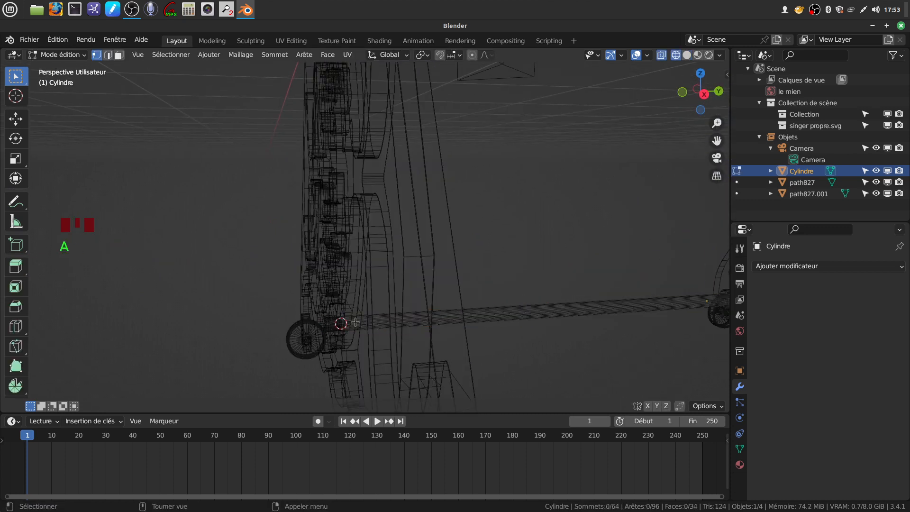
{"action": "left_click", "coordinate": [324, 323]}
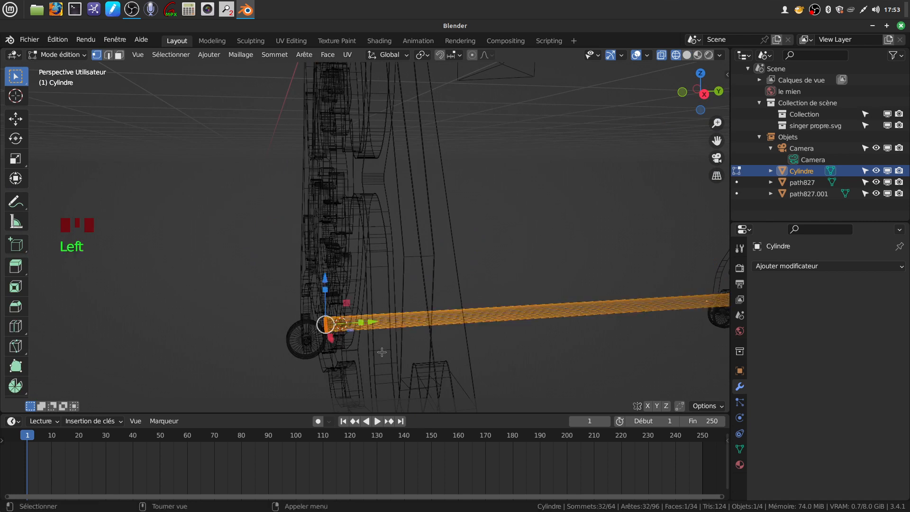
Step: Restore solid display, shift the selected rod end slightly along Y to fit the original leg's hole, and return to object mode
{"action": "key", "text": "z"}
{"action": "mouse_move", "coordinate": [382, 350]}
{"action": "middle_mouse_down"}
{"action": "mouse_move", "coordinate": [398, 271]}
{"action": "mouse_move", "coordinate": [410, 291]}
{"action": "mouse_move", "coordinate": [404, 286]}
{"action": "middle_mouse_up"}
{"action": "scroll", "coordinate": [380, 347], "scroll_direction": "up", "scroll_amount": 2}
{"action": "left_click_drag", "start_coordinate": [384, 266], "coordinate": [388, 267]}
{"action": "scroll", "coordinate": [388, 267], "scroll_direction": "down", "scroll_amount": 9}
{"action": "middle_click_drag", "start_coordinate": [388, 267], "coordinate": [477, 259]}
{"action": "key", "text": "Tab"}
{"action": "scroll", "coordinate": [545, 285], "scroll_direction": "down", "scroll_amount": 2}
{"action": "middle_click_drag", "start_coordinate": [545, 286], "coordinate": [508, 297]}
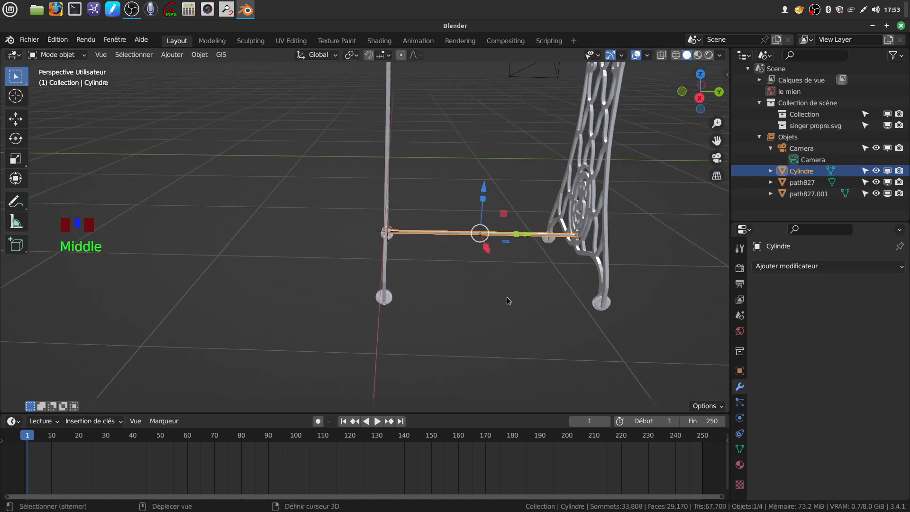
Step: Apply auto smooth shading (Ombrage lissé auto) to the rod
{"action": "scroll", "coordinate": [493, 275], "scroll_direction": "up", "scroll_amount": 3}
{"action": "right_click", "coordinate": [485, 233]}
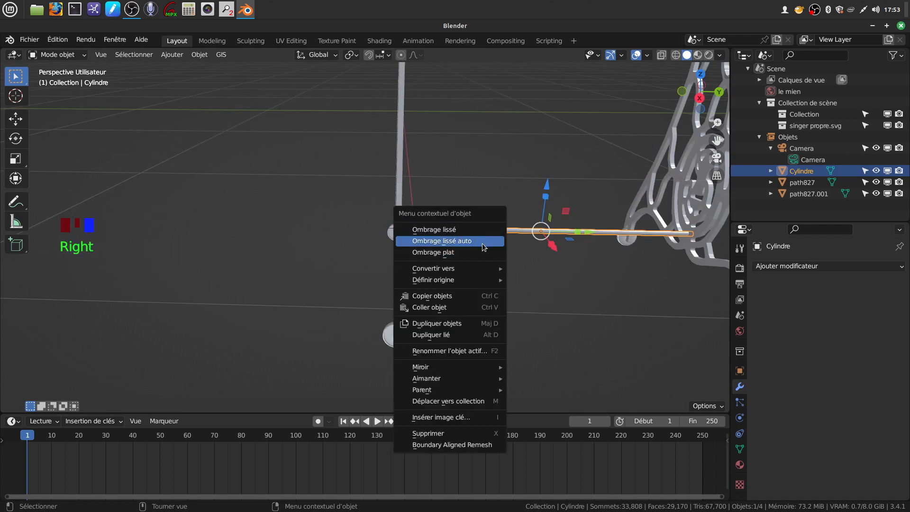
{"action": "left_click", "coordinate": [484, 241]}
Step: Join the rod with the original leg and the copied leg into a single object
{"action": "left_click", "coordinate": [403, 191], "text": "shift"}
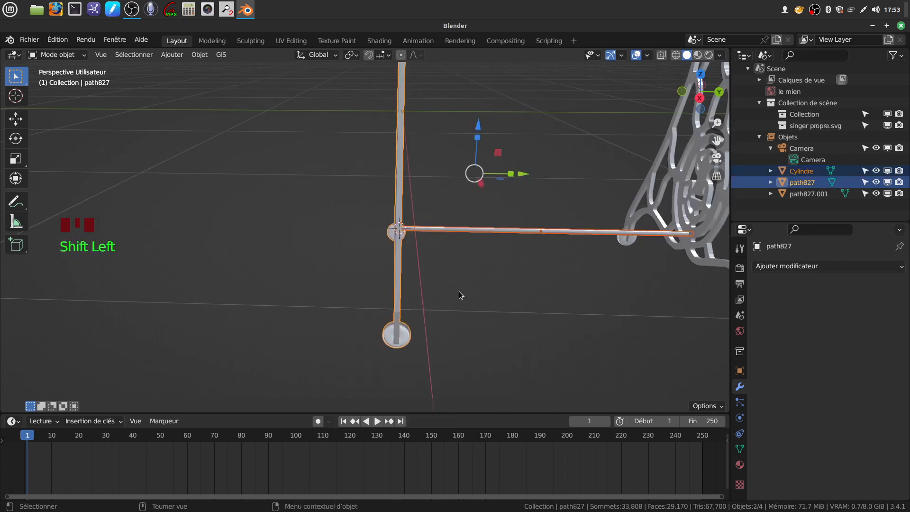
{"action": "right_click", "coordinate": [457, 294]}
{"action": "left_click", "coordinate": [439, 310]}
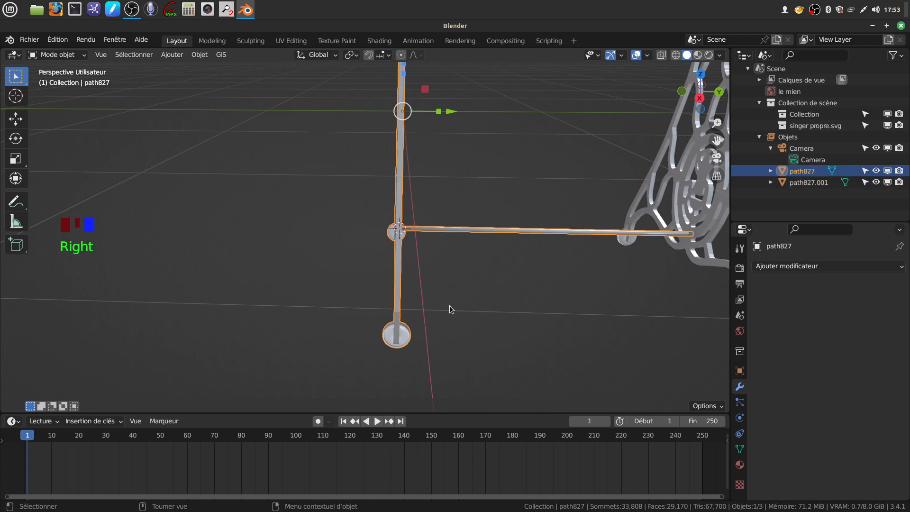
{"action": "left_click", "coordinate": [642, 202], "text": "shift"}
{"action": "right_click", "coordinate": [636, 315]}
{"action": "left_click", "coordinate": [611, 311]}
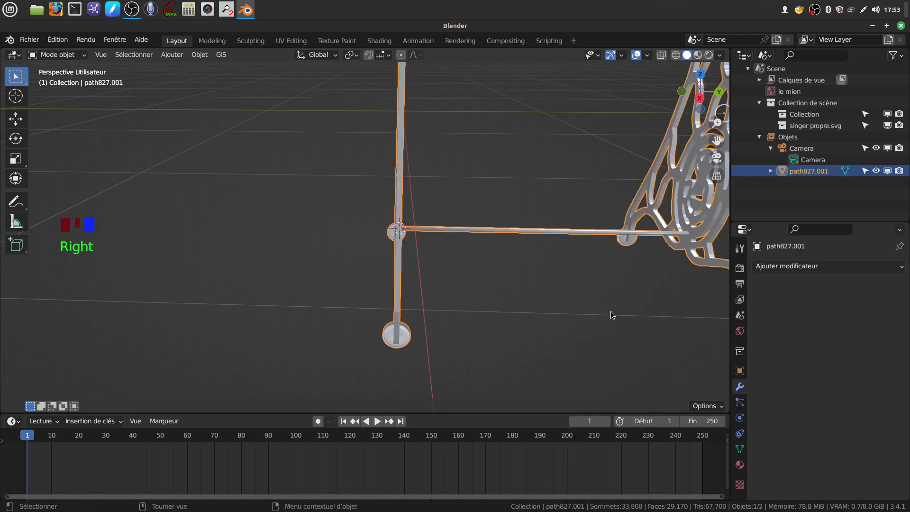
Step: Remove the SVGMat.001 material from the joined stand and create a new material in its place
{"action": "scroll", "coordinate": [602, 318], "scroll_direction": "down", "scroll_amount": 8}
{"action": "middle_click_drag", "start_coordinate": [526, 288], "coordinate": [502, 313]}
{"action": "scroll", "coordinate": [564, 327], "scroll_direction": "up", "scroll_amount": 3}
{"action": "scroll", "coordinate": [546, 308], "scroll_direction": "down", "scroll_amount": 1}
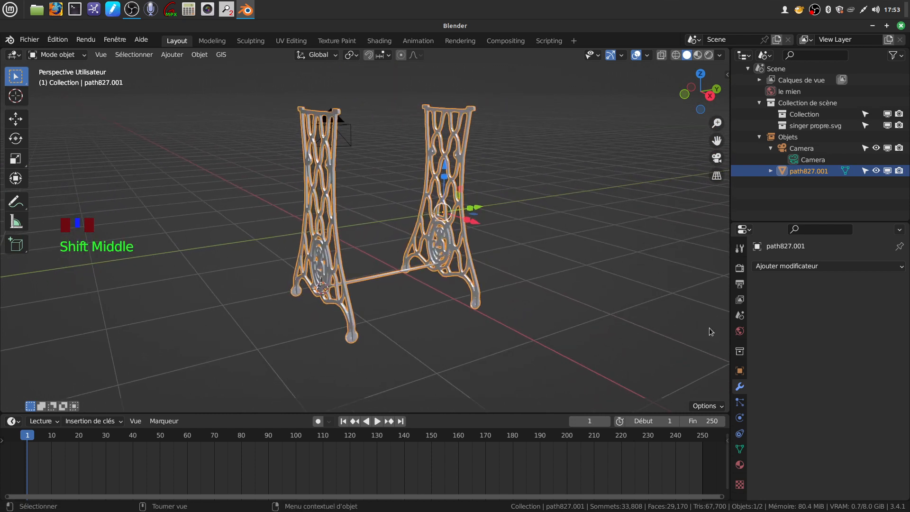
{"action": "left_click", "coordinate": [740, 465]}
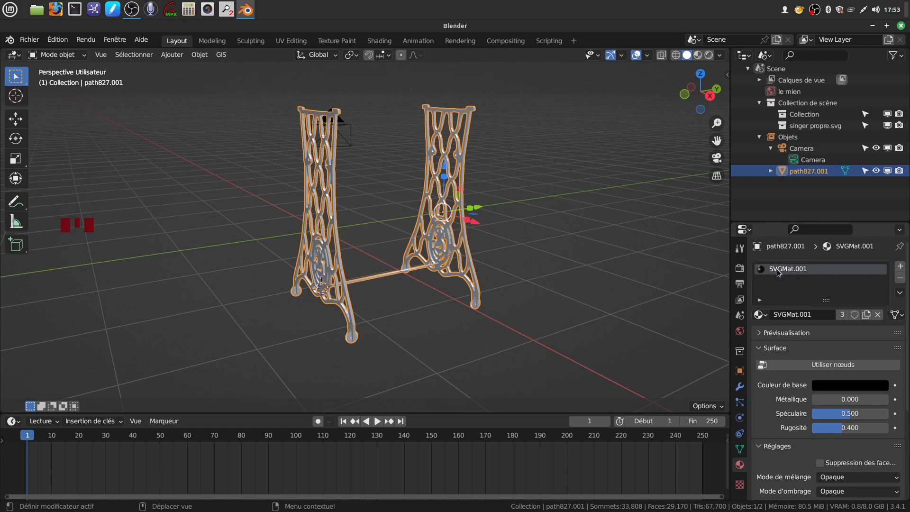
{"action": "left_click", "coordinate": [895, 281]}
{"action": "scroll", "coordinate": [840, 347], "scroll_direction": "down", "scroll_amount": 2}
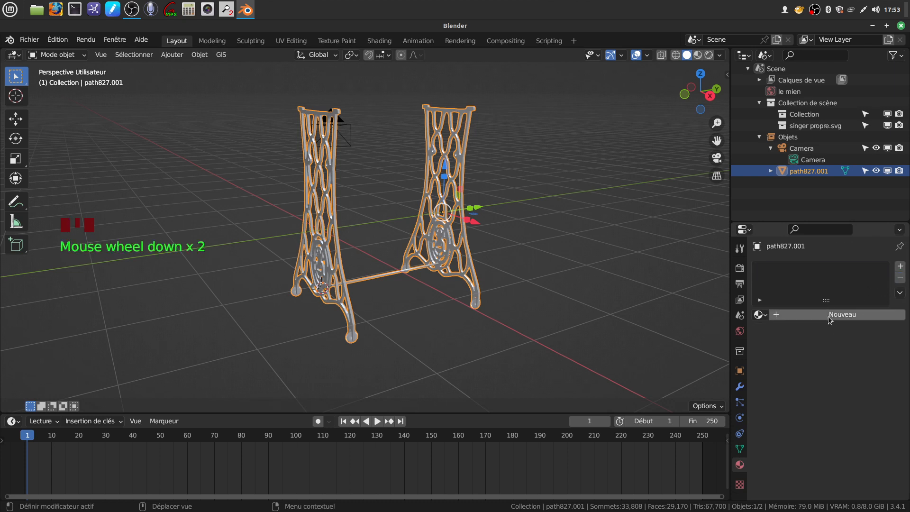
{"action": "left_click", "coordinate": [829, 316]}
Step: Set the new material's base colour to dark blue (hue 0.630, saturation 0.714, value 0.016) and its roughness to 0.207
{"action": "scroll", "coordinate": [834, 348], "scroll_direction": "down", "scroll_amount": 3}
{"action": "left_click", "coordinate": [837, 380]}
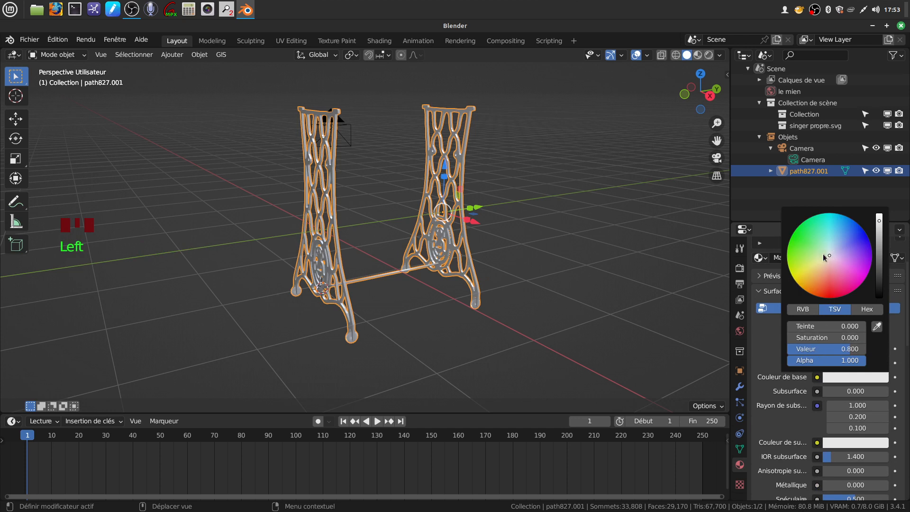
{"action": "mouse_move", "coordinate": [829, 256]}
{"action": "left_mouse_down"}
{"action": "mouse_move", "coordinate": [810, 247]}
{"action": "mouse_move", "coordinate": [862, 234]}
{"action": "mouse_move", "coordinate": [880, 264]}
{"action": "mouse_move", "coordinate": [879, 286]}
{"action": "left_mouse_up"}
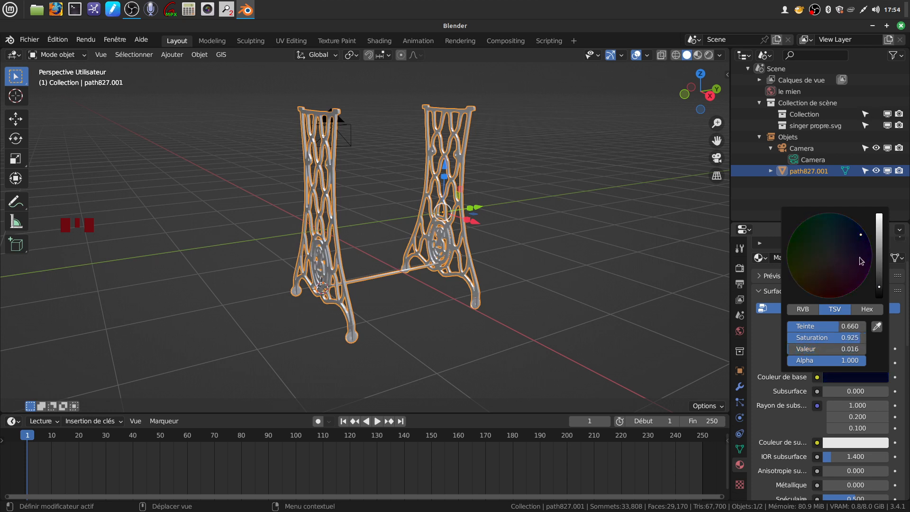
{"action": "left_click_drag", "start_coordinate": [861, 237], "coordinate": [847, 237]}
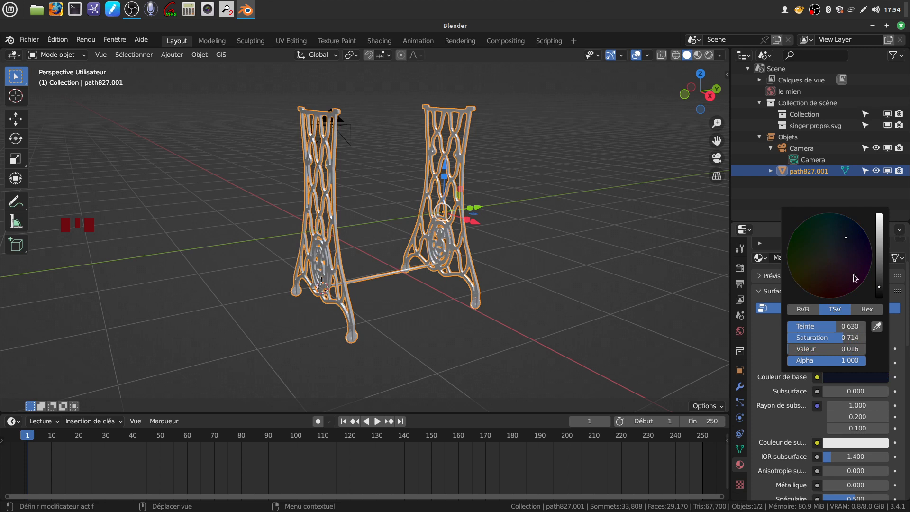
{"action": "scroll", "coordinate": [869, 445], "scroll_direction": "down", "scroll_amount": 3}
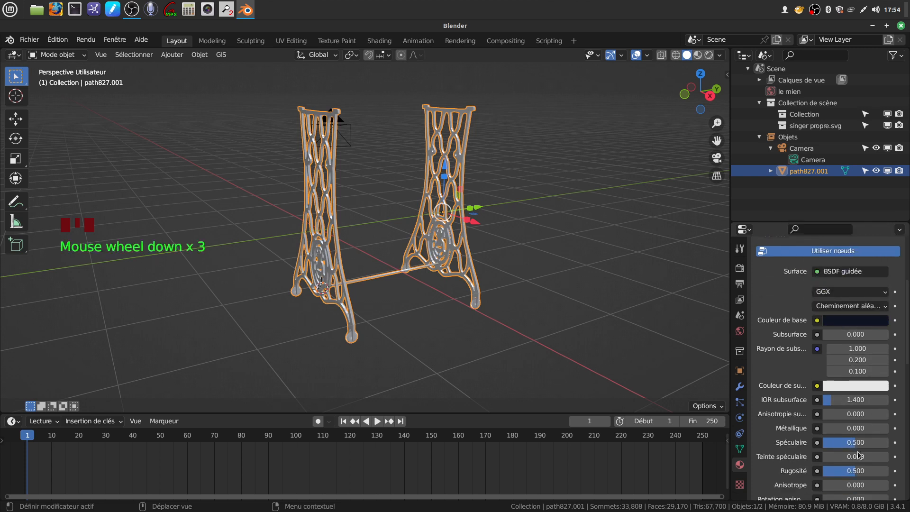
{"action": "left_click_drag", "start_coordinate": [854, 471], "coordinate": [836, 471]}
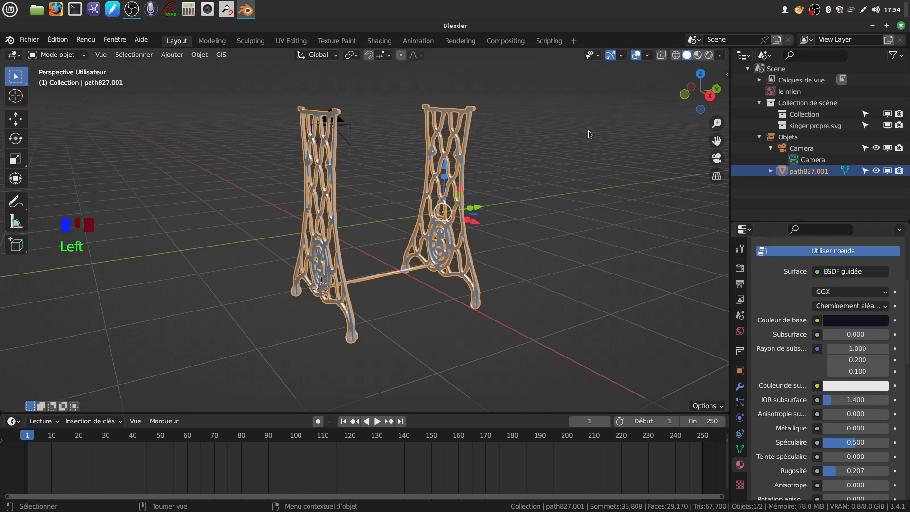
Step: Switch the viewport to rendered shading, deselect the stand, and examine its material from several angles
{"action": "left_click", "coordinate": [709, 55]}
{"action": "scroll", "coordinate": [520, 286], "scroll_direction": "up", "scroll_amount": 3}
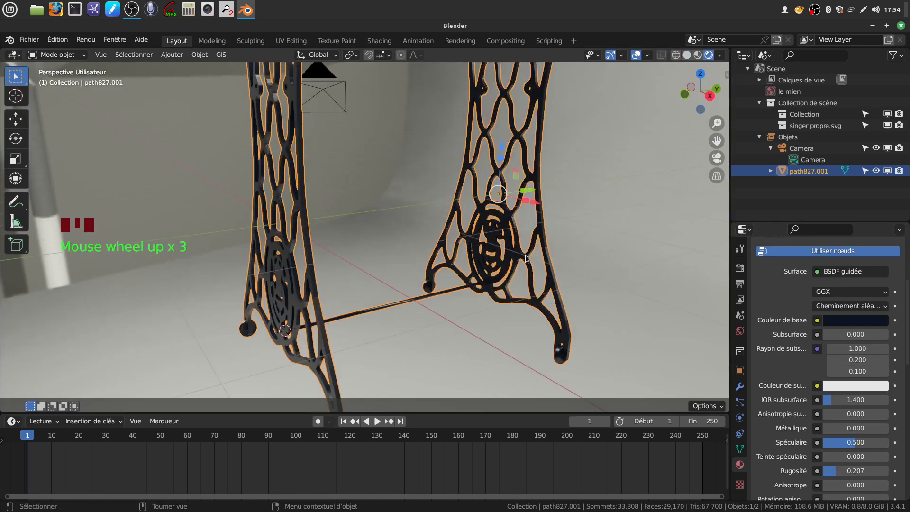
{"action": "middle_click_drag", "start_coordinate": [519, 286], "coordinate": [566, 246]}
{"action": "left_click", "coordinate": [473, 360]}
{"action": "middle_click_drag", "start_coordinate": [473, 359], "coordinate": [357, 306]}
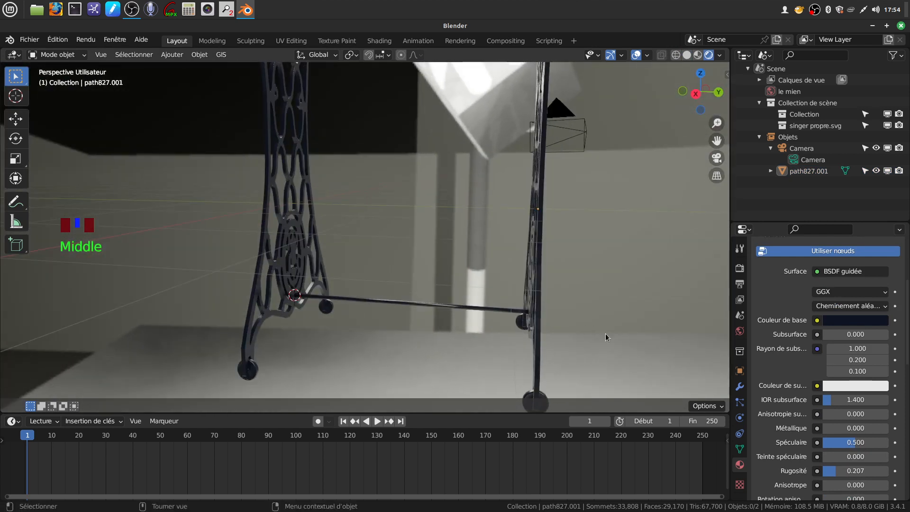
Step: Lighten the stand material's base colour to a blue with hue 0.634, saturation 0.814 and value 0.118
{"action": "left_click", "coordinate": [855, 321]}
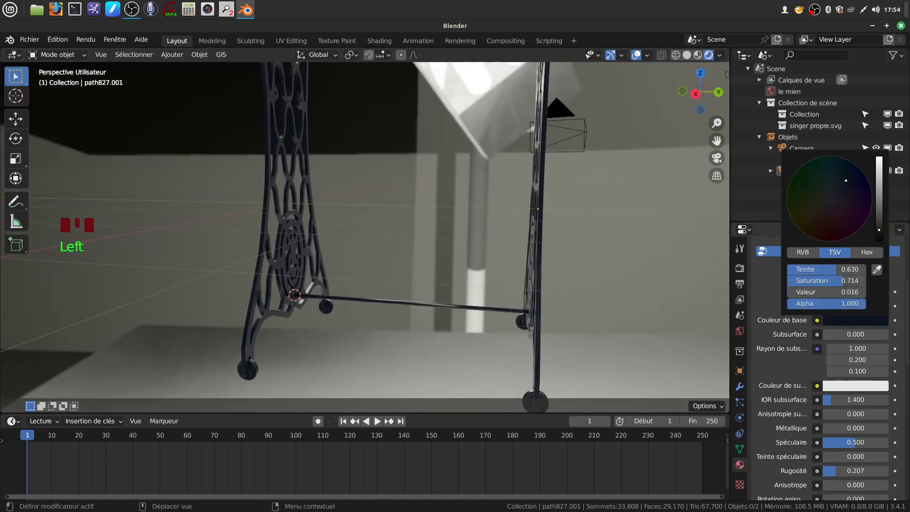
{"action": "left_click_drag", "start_coordinate": [880, 230], "coordinate": [880, 221]}
{"action": "left_click", "coordinate": [573, 282]}
{"action": "middle_click_drag", "start_coordinate": [573, 282], "coordinate": [608, 262]}
{"action": "scroll", "coordinate": [608, 262], "scroll_direction": "down", "scroll_amount": 4}
{"action": "middle_click_drag", "start_coordinate": [465, 263], "coordinate": [493, 266]}
{"action": "scroll", "coordinate": [485, 278], "scroll_direction": "up", "scroll_amount": 3}
{"action": "left_click", "coordinate": [844, 320]}
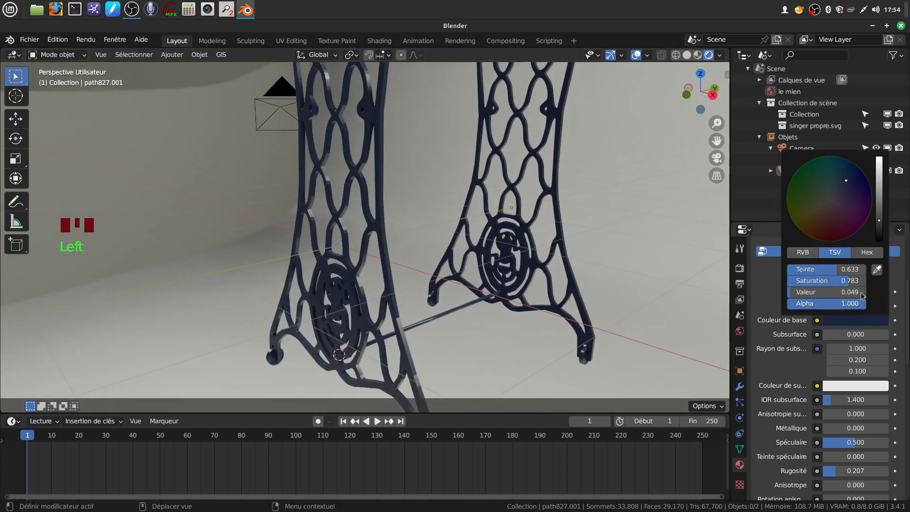
{"action": "left_click_drag", "start_coordinate": [880, 214], "coordinate": [880, 209]}
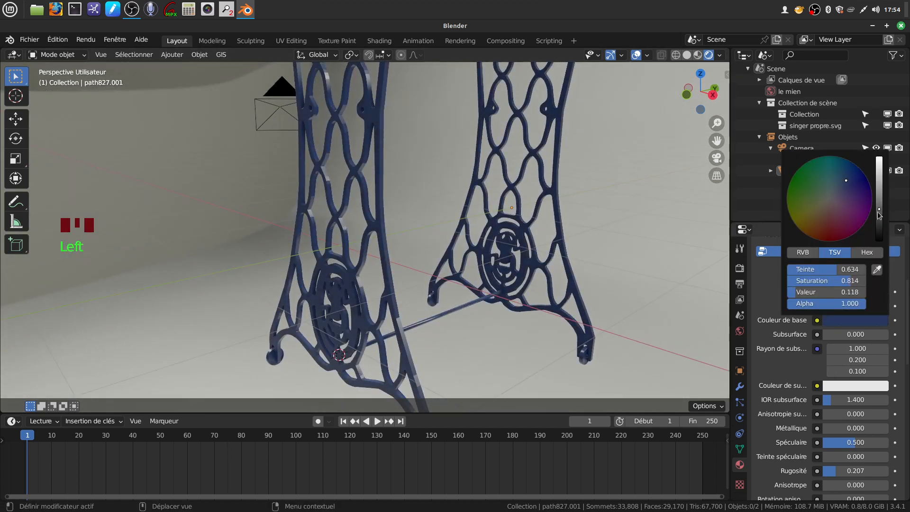
{"action": "scroll", "coordinate": [533, 290], "scroll_direction": "down", "scroll_amount": 4}
{"action": "middle_click_drag", "start_coordinate": [467, 248], "coordinate": [444, 258]}
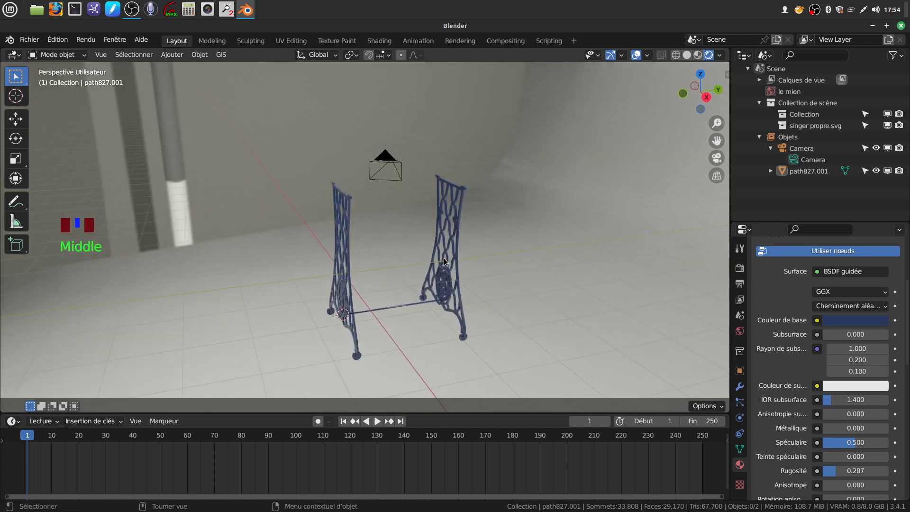
{"action": "middle_click_drag", "start_coordinate": [326, 166], "coordinate": [416, 214]}
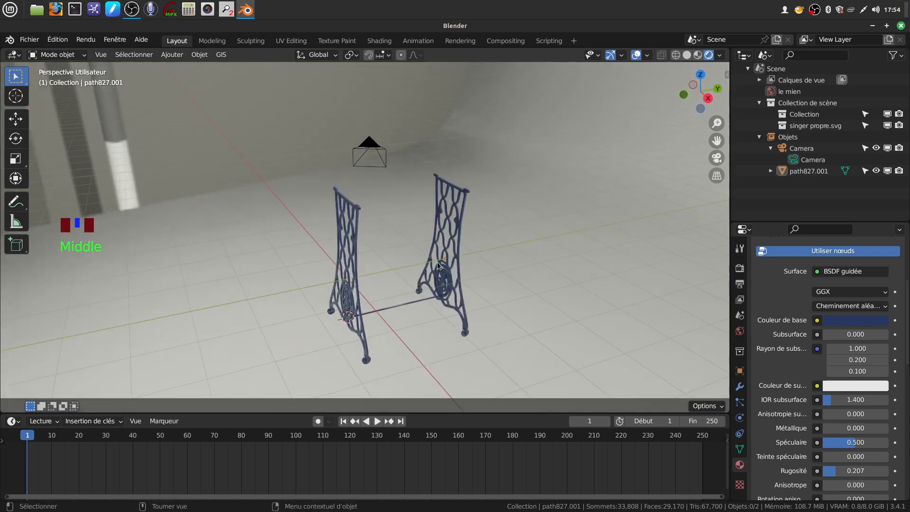
{"action": "scroll", "coordinate": [434, 252], "scroll_direction": "up", "scroll_amount": 2}
{"action": "mouse_move", "coordinate": [434, 252]}
{"action": "middle_mouse_down"}
{"action": "mouse_move", "coordinate": [481, 221]}
{"action": "mouse_move", "coordinate": [428, 241]}
{"action": "mouse_move", "coordinate": [439, 220]}
{"action": "mouse_move", "coordinate": [440, 243]}
{"action": "middle_mouse_up"}
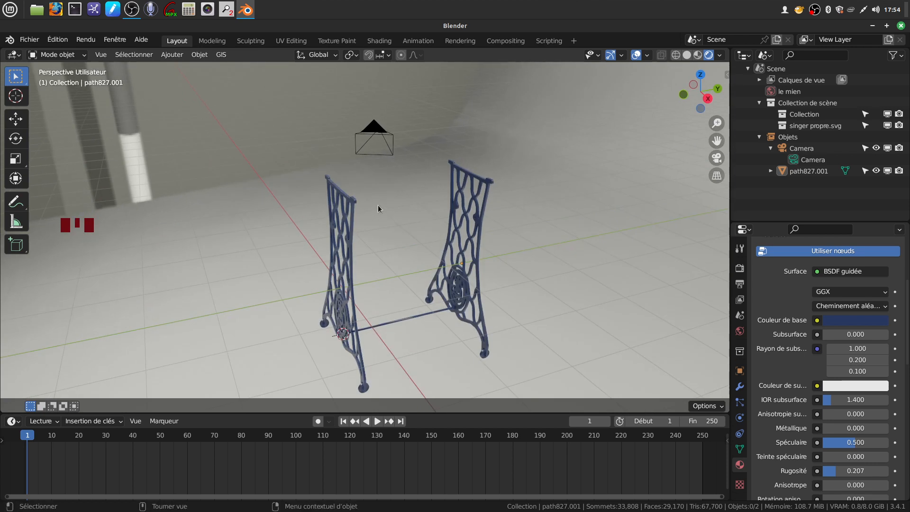
{"action": "left_click", "coordinate": [169, 54]}
{"action": "mouse_move", "coordinate": [199, 67]}
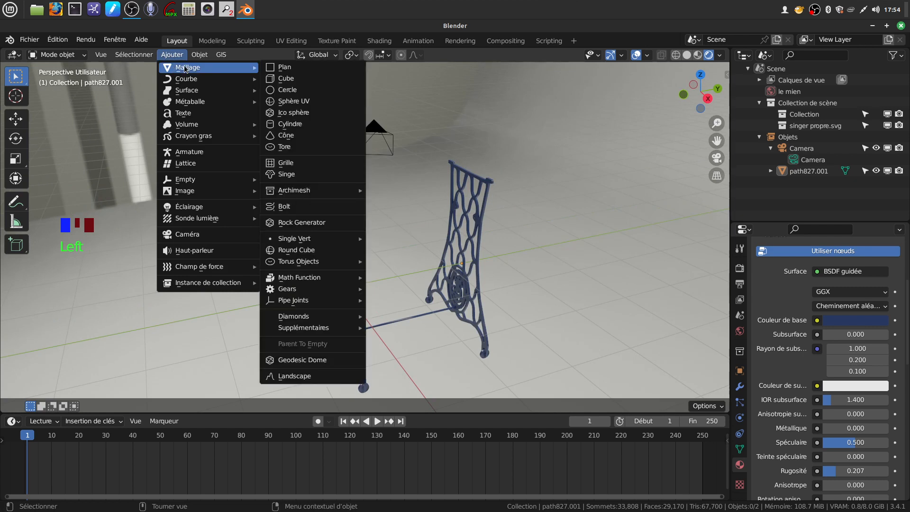
{"action": "left_click", "coordinate": [299, 84]}
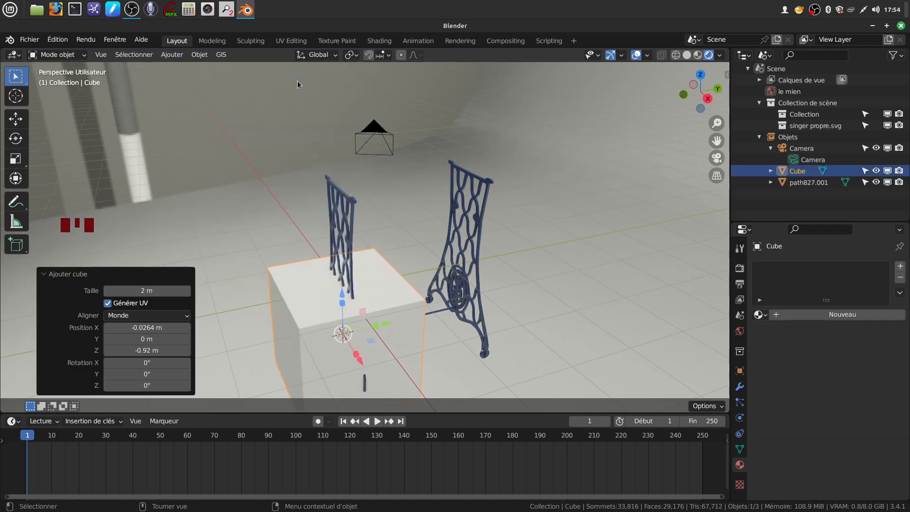
{"action": "scroll", "coordinate": [431, 254], "scroll_direction": "down", "scroll_amount": 3}
{"action": "middle_click_drag", "start_coordinate": [406, 279], "coordinate": [392, 273]}
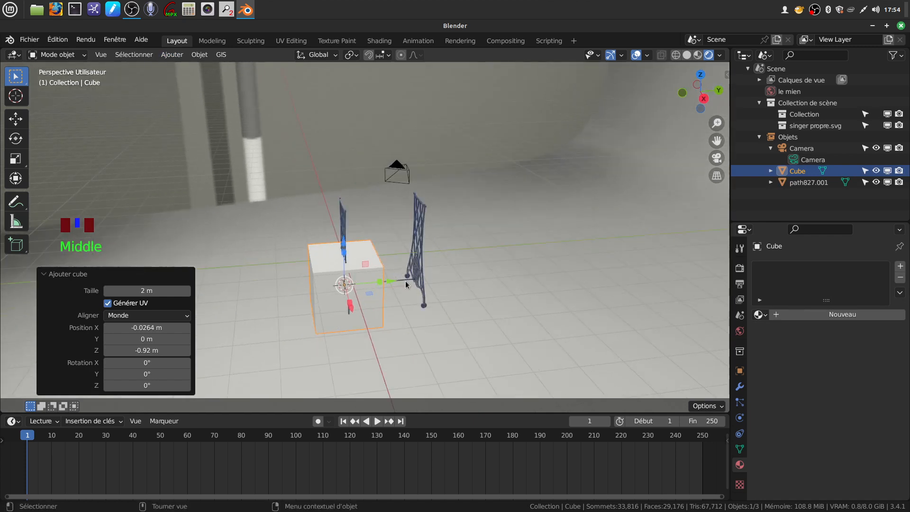
{"action": "key", "text": "ctrl+z"}
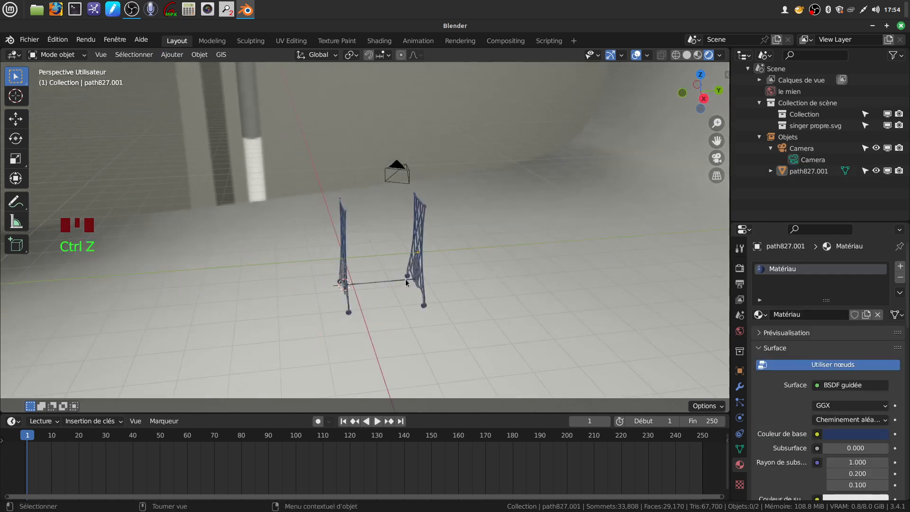
Step: Select the joined stand and set its origin to the centre of its geometry
{"action": "scroll", "coordinate": [406, 282], "scroll_direction": "up", "scroll_amount": 1}
{"action": "left_click", "coordinate": [449, 287]}
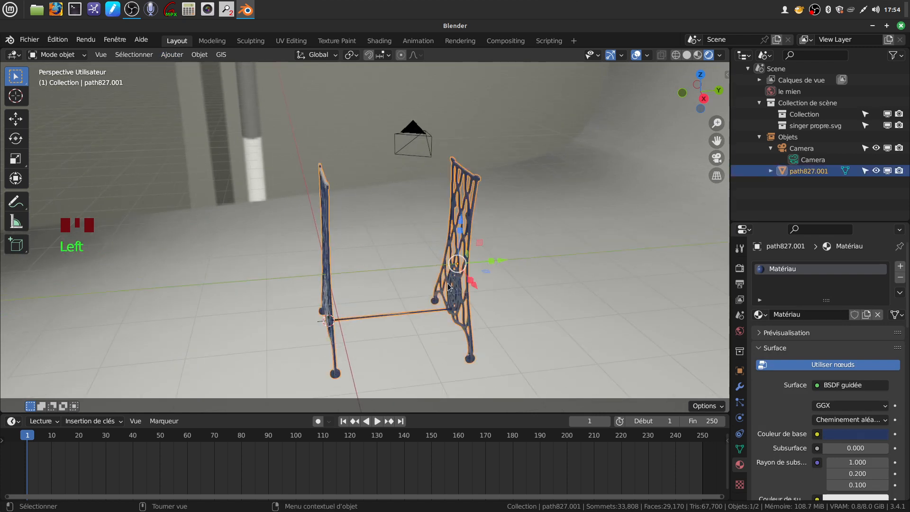
{"action": "left_click", "coordinate": [201, 55]}
{"action": "mouse_move", "coordinate": [246, 78]}
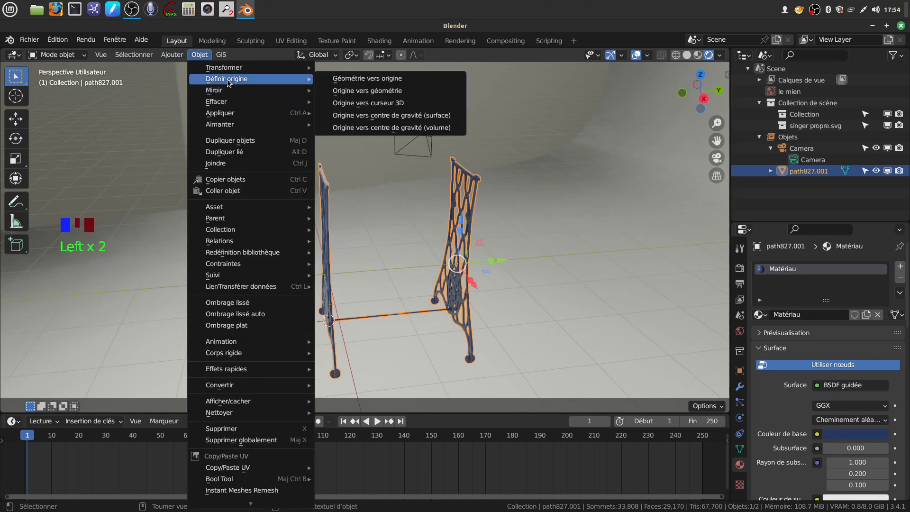
{"action": "left_click", "coordinate": [361, 91]}
{"action": "scroll", "coordinate": [472, 250], "scroll_direction": "down", "scroll_amount": 1}
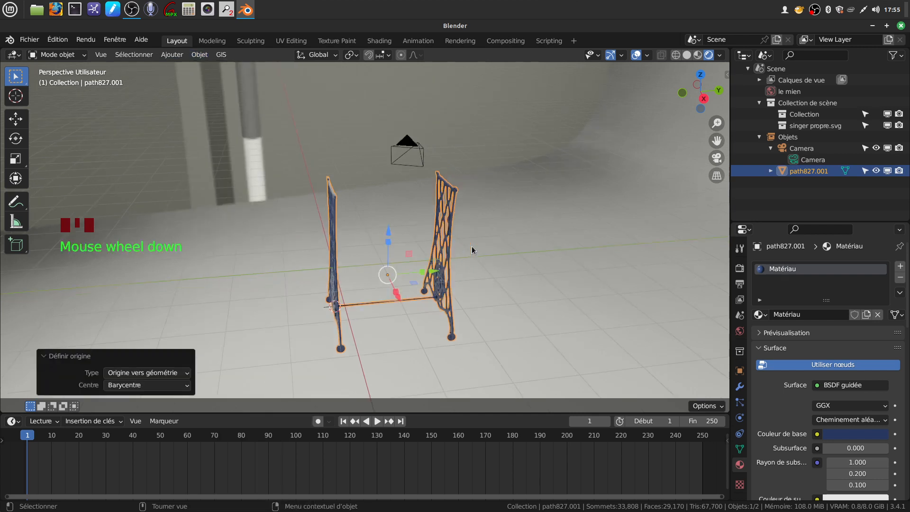
Step: Snap the 3D cursor to the world origin, move the stand onto the cursor, and deselect it
{"action": "key", "text": "shift+s"}
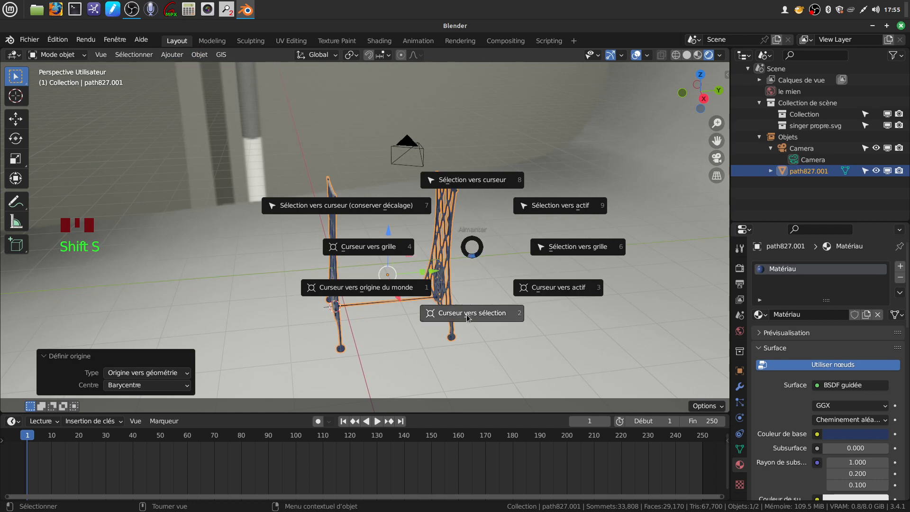
{"action": "left_click", "coordinate": [388, 290]}
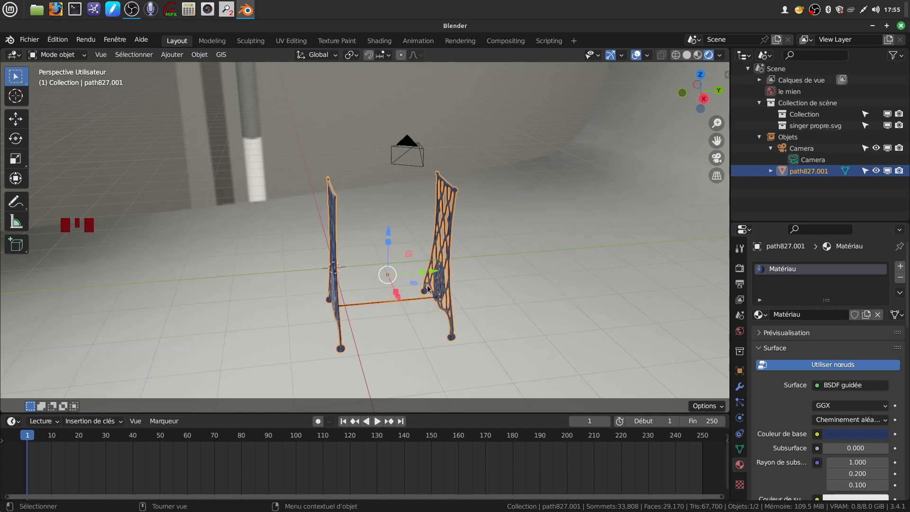
{"action": "middle_click_drag", "start_coordinate": [519, 270], "coordinate": [505, 277]}
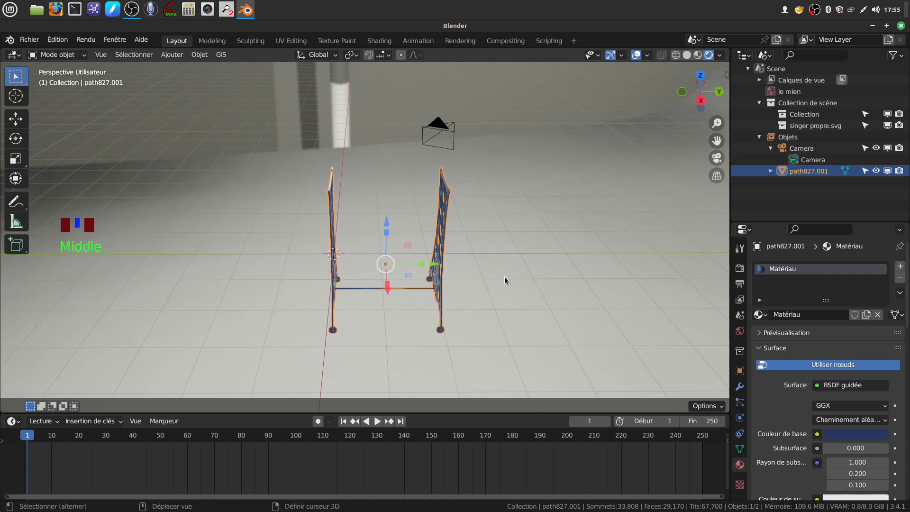
{"action": "key", "text": "shift+s"}
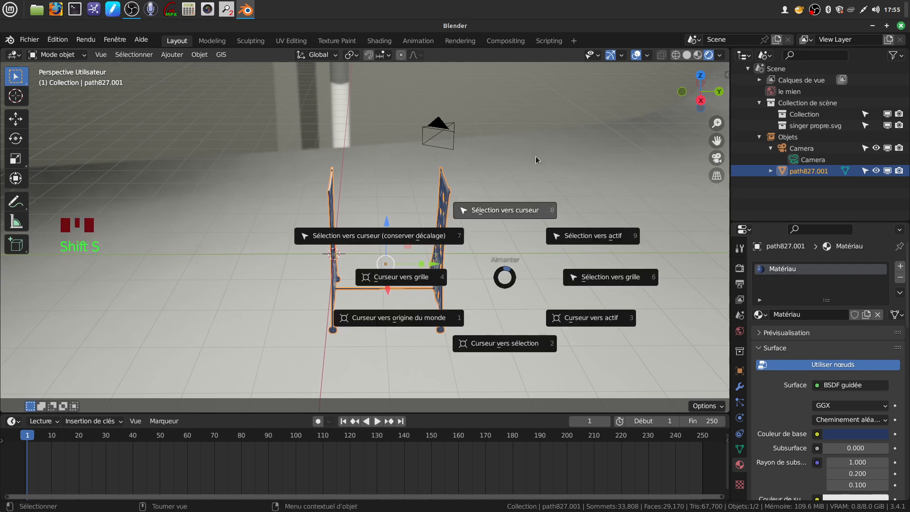
{"action": "left_click", "coordinate": [516, 211]}
{"action": "middle_click_drag", "start_coordinate": [503, 221], "coordinate": [385, 192], "text": "shift"}
{"action": "left_click", "coordinate": [503, 257]}
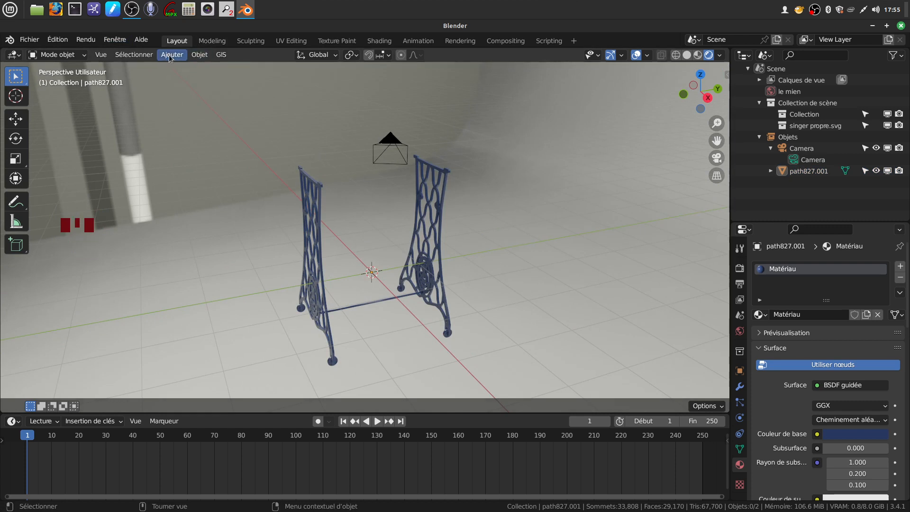
Step: Switch the viewport to solid shading and turn on the face orientation overlay to check the stand's normals
{"action": "left_click", "coordinate": [688, 55]}
{"action": "left_click", "coordinate": [198, 56]}
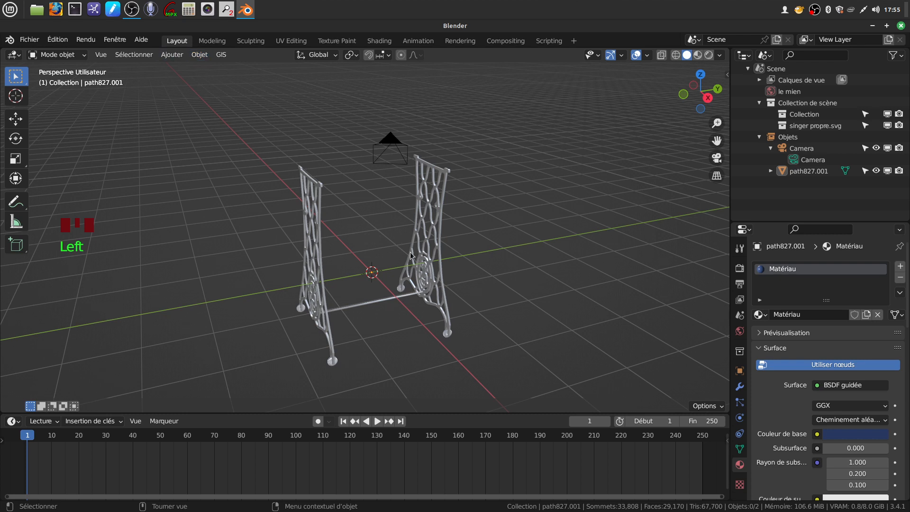
{"action": "scroll", "coordinate": [411, 257], "scroll_direction": "up", "scroll_amount": 2}
{"action": "key", "text": "q"}
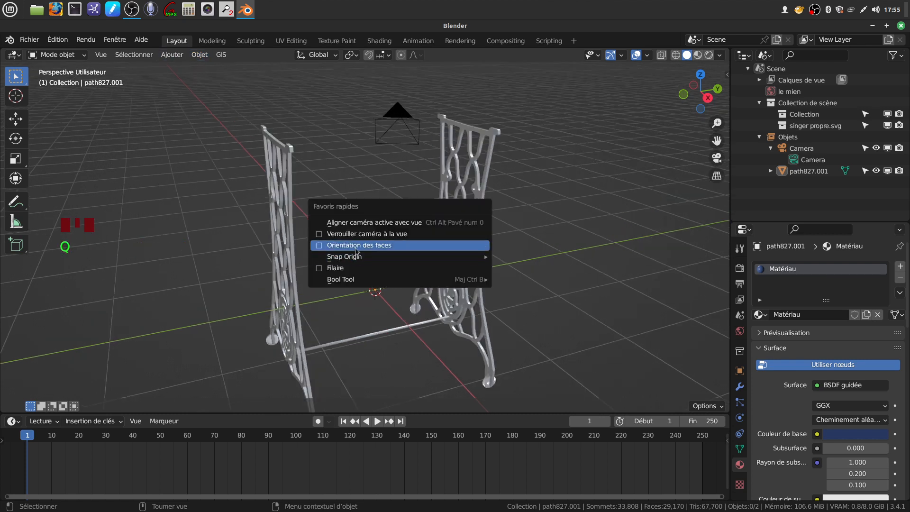
{"action": "left_click", "coordinate": [320, 247]}
{"action": "middle_click_drag", "start_coordinate": [419, 243], "coordinate": [439, 187], "text": "shift"}
{"action": "scroll", "coordinate": [426, 260], "scroll_direction": "up", "scroll_amount": 2}
{"action": "middle_click_drag", "start_coordinate": [425, 260], "coordinate": [444, 242]}
{"action": "mouse_move", "coordinate": [444, 242]}
{"action": "middle_mouse_down", "text": "shift"}
{"action": "mouse_move", "coordinate": [435, 232]}
{"action": "mouse_move", "coordinate": [443, 256]}
{"action": "middle_mouse_up", "text": "shift"}
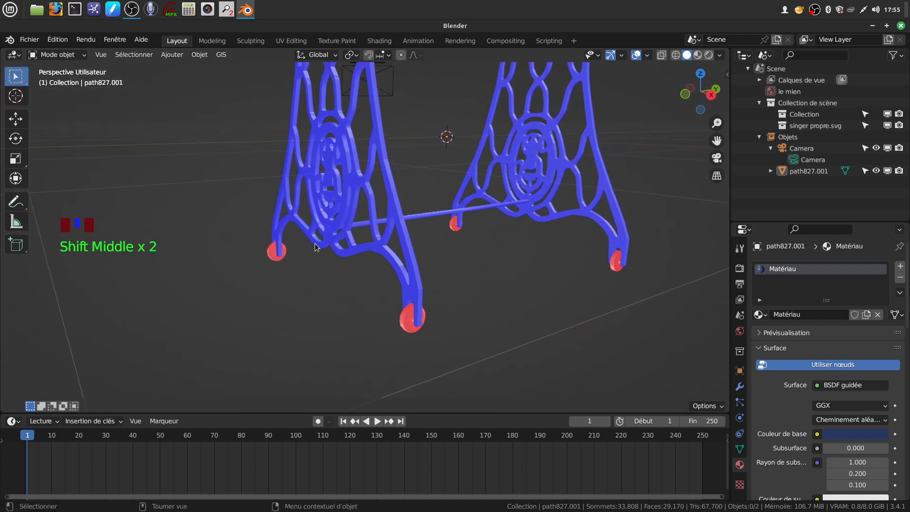
Step: In Edit Mode, select one vertex on each of the four castor wheels and extend the selection to all linked geometry
{"action": "key", "text": "Tab"}
{"action": "scroll", "coordinate": [309, 302], "scroll_direction": "up", "scroll_amount": 2}
{"action": "middle_click_drag", "start_coordinate": [310, 301], "coordinate": [329, 5], "text": "shift"}
{"action": "left_click", "coordinate": [217, 268]}
{"action": "left_click", "coordinate": [444, 356], "text": "shift"}
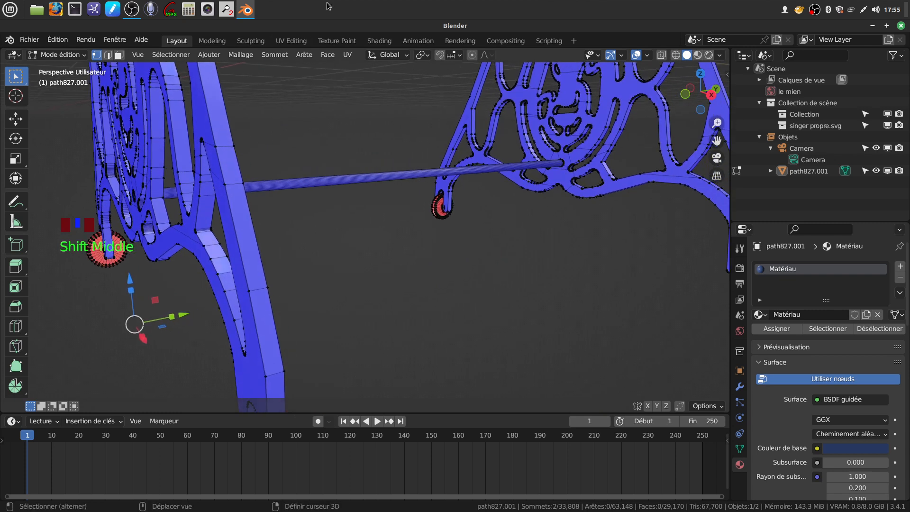
{"action": "left_click", "coordinate": [435, 207], "text": "shift"}
{"action": "middle_click_drag", "start_coordinate": [435, 207], "coordinate": [386, 186], "text": "shift"}
{"action": "left_click", "coordinate": [659, 254], "text": "shift"}
{"action": "scroll", "coordinate": [420, 321], "scroll_direction": "down", "scroll_amount": 4}
{"action": "middle_click_drag", "start_coordinate": [421, 321], "coordinate": [499, 302], "text": "shift"}
{"action": "key", "text": "ctrl+l"}
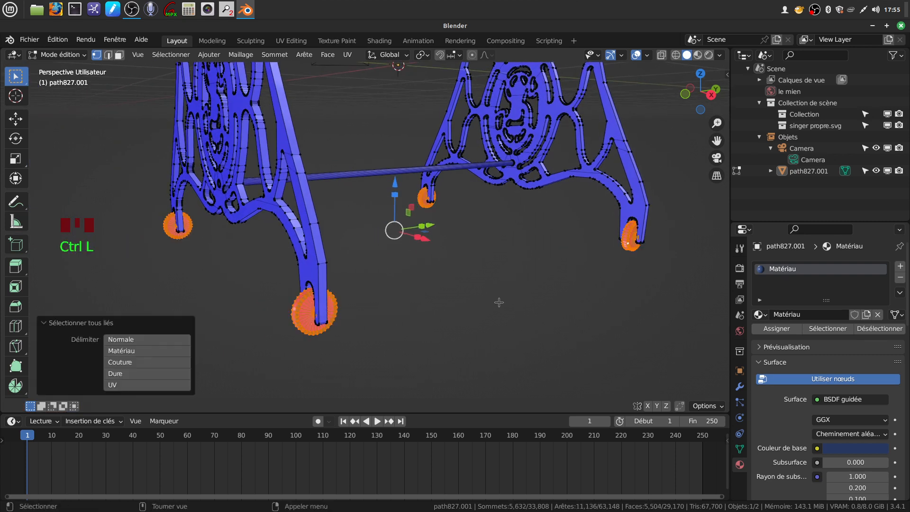
Step: Flip the normals of the four selected castor wheels, clear the selection, and return to Object Mode
{"action": "left_click", "coordinate": [241, 55]}
{"action": "mouse_move", "coordinate": [273, 256]}
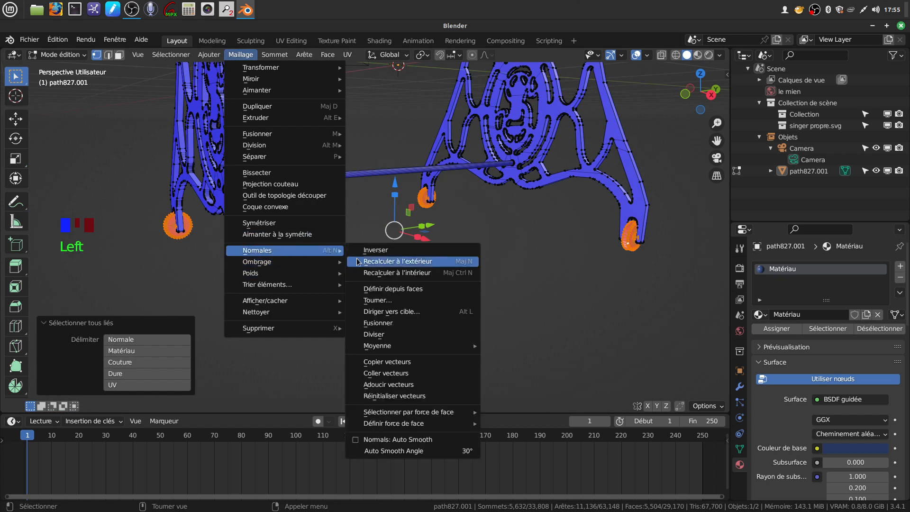
{"action": "left_click", "coordinate": [380, 248]}
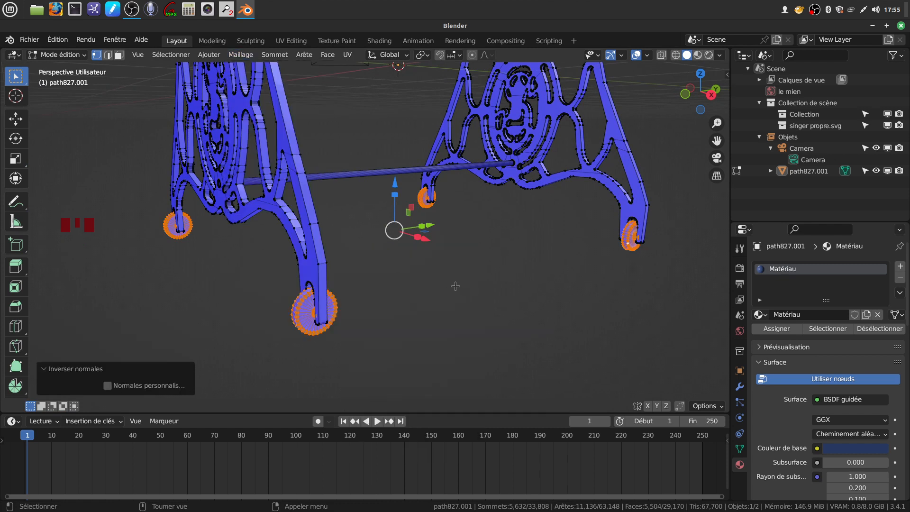
{"action": "key", "text": "alt+a"}
{"action": "key", "text": "Tab"}
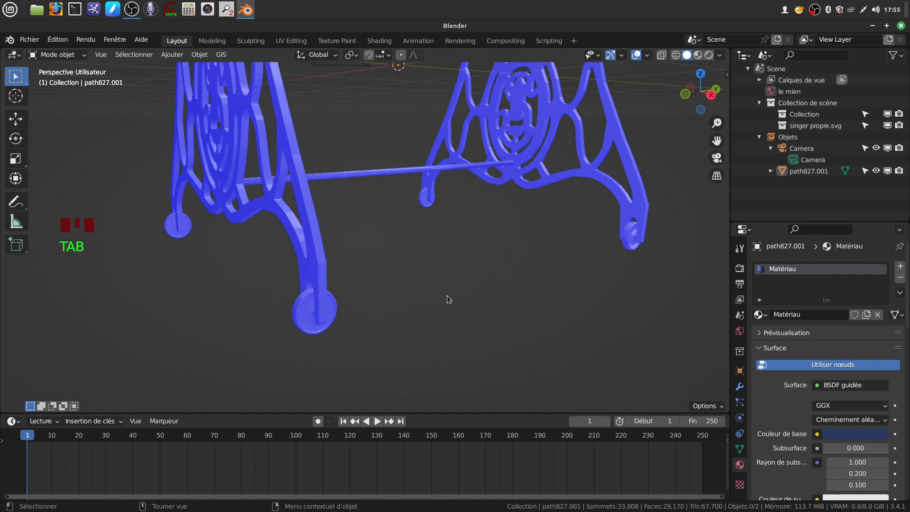
Step: Turn off the face orientation overlay and bring the whole stand into view
{"action": "key", "text": "q"}
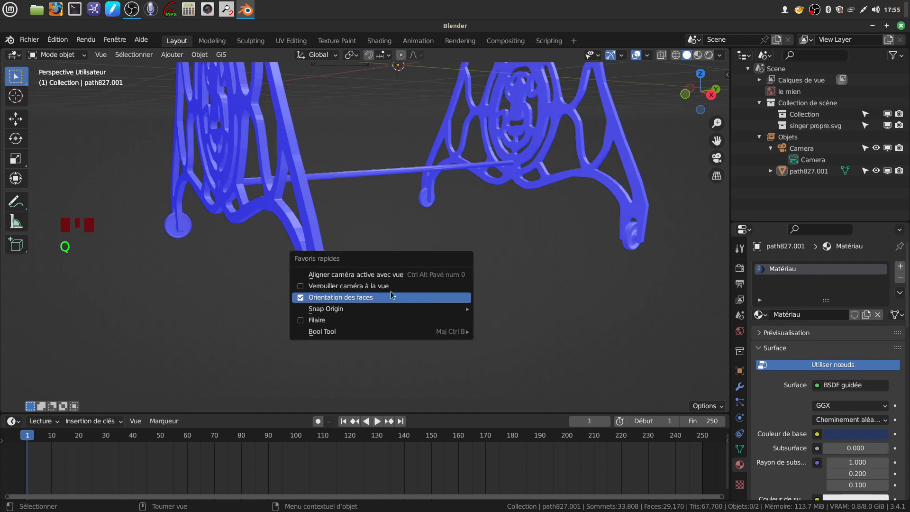
{"action": "left_click", "coordinate": [301, 298]}
{"action": "scroll", "coordinate": [379, 271], "scroll_direction": "down", "scroll_amount": 5}
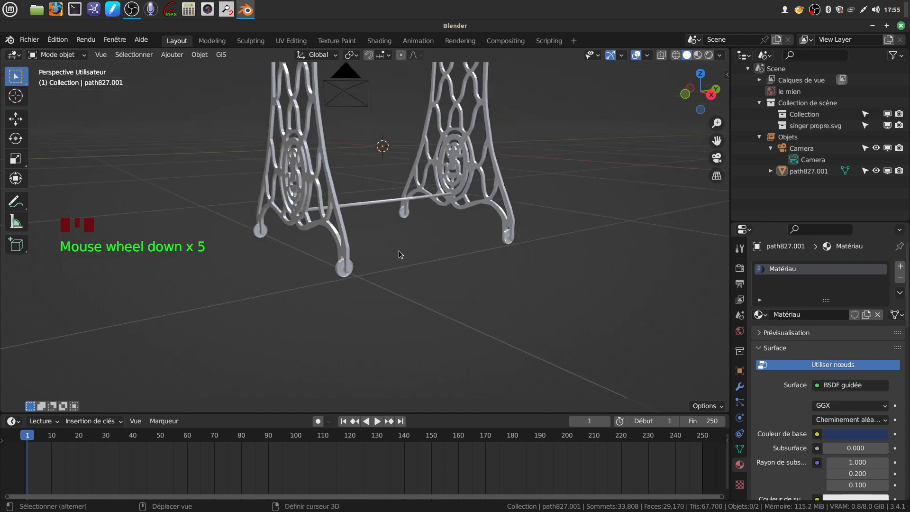
{"action": "middle_click_drag", "start_coordinate": [399, 250], "coordinate": [409, 294], "text": "shift"}
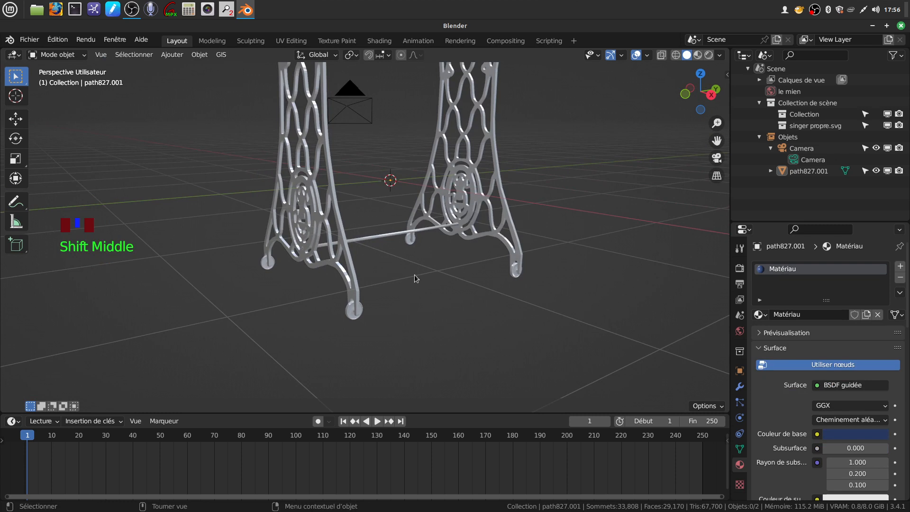
{"action": "scroll", "coordinate": [405, 251], "scroll_direction": "down", "scroll_amount": 2}
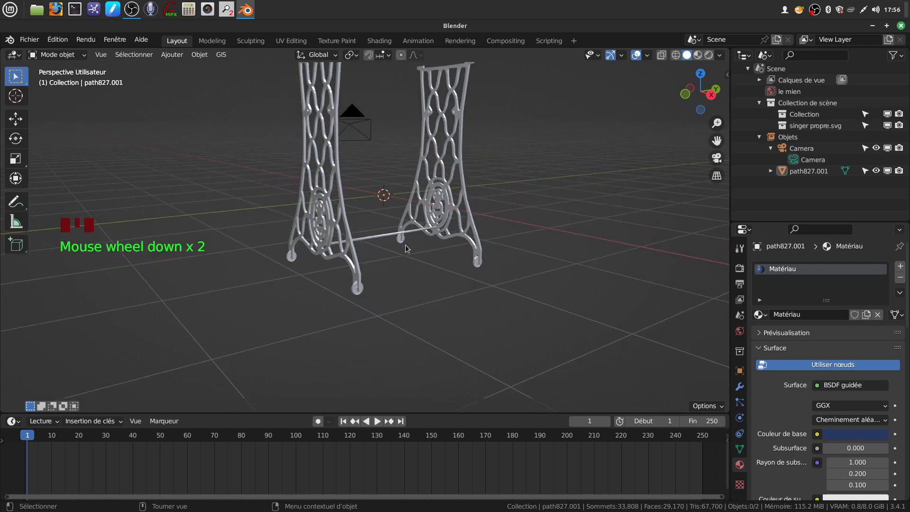
{"action": "middle_click_drag", "start_coordinate": [397, 252], "coordinate": [382, 326]}
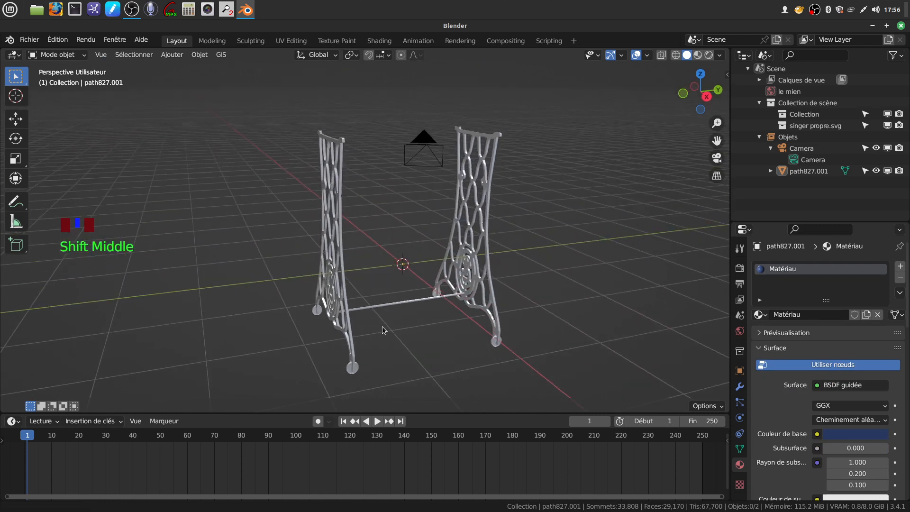
Step: Add a 2 m cube at the origin, raise it above the legs, flatten it into a tabletop, and scale it about 2.054 along Y
{"action": "left_click", "coordinate": [172, 54]}
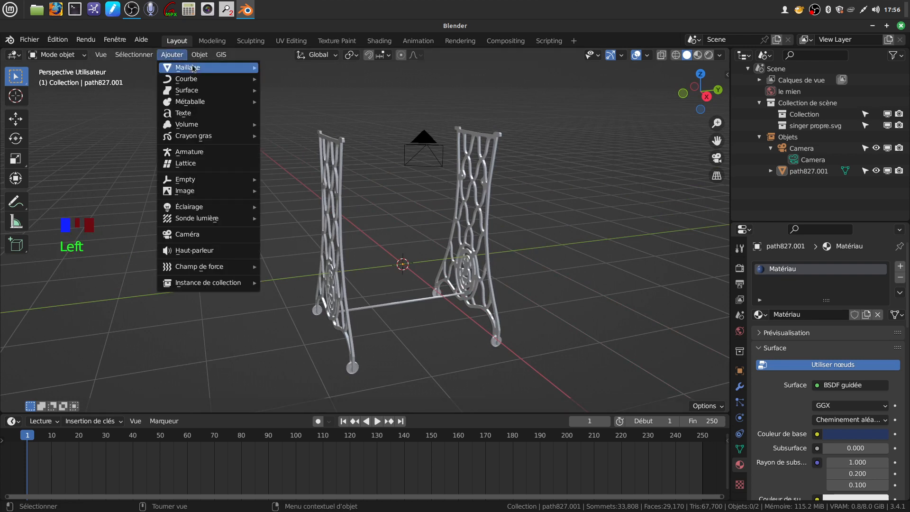
{"action": "mouse_move", "coordinate": [193, 69]}
{"action": "left_click", "coordinate": [286, 79]}
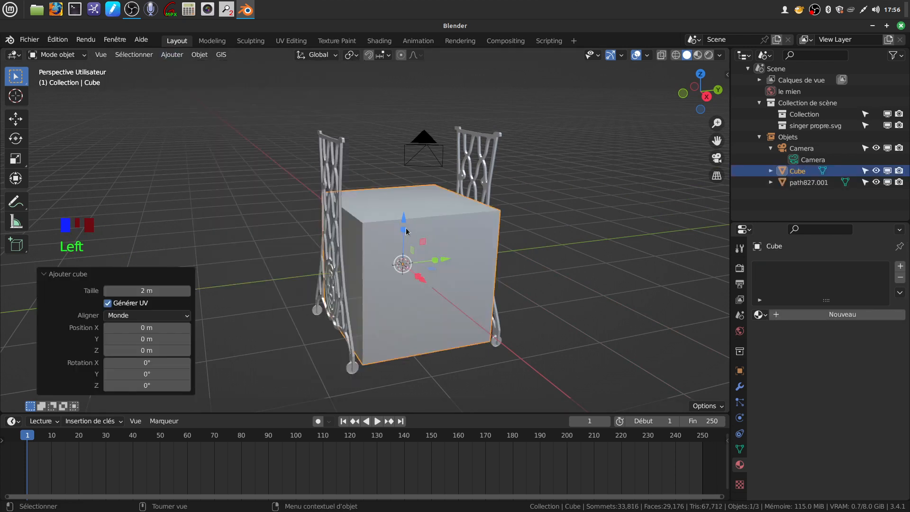
{"action": "left_click_drag", "start_coordinate": [407, 231], "coordinate": [464, 164]}
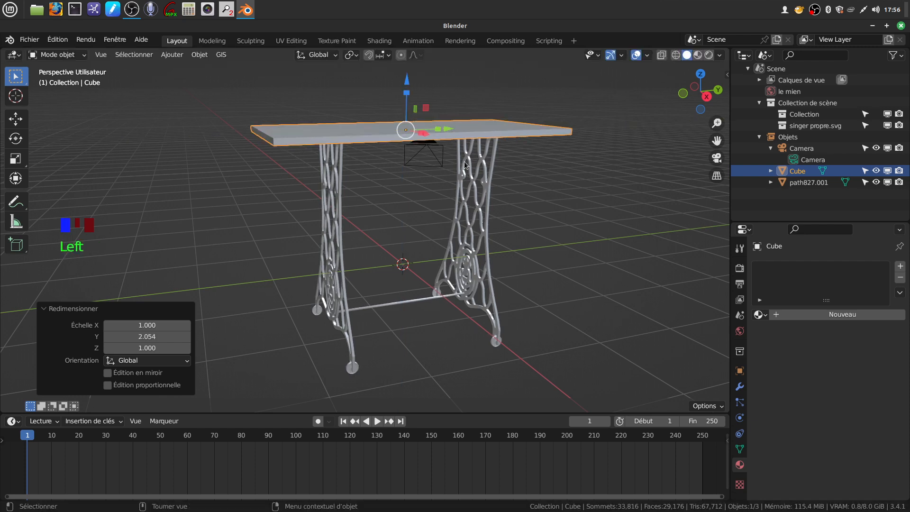
Step: Widen the tabletop by scaling it about 1.228 along X
{"action": "middle_click_drag", "start_coordinate": [465, 164], "coordinate": [537, 202]}
{"action": "left_click_drag", "start_coordinate": [536, 201], "coordinate": [515, 186]}
{"action": "middle_click_drag", "start_coordinate": [516, 186], "coordinate": [488, 142]}
{"action": "scroll", "coordinate": [502, 174], "scroll_direction": "down", "scroll_amount": 4}
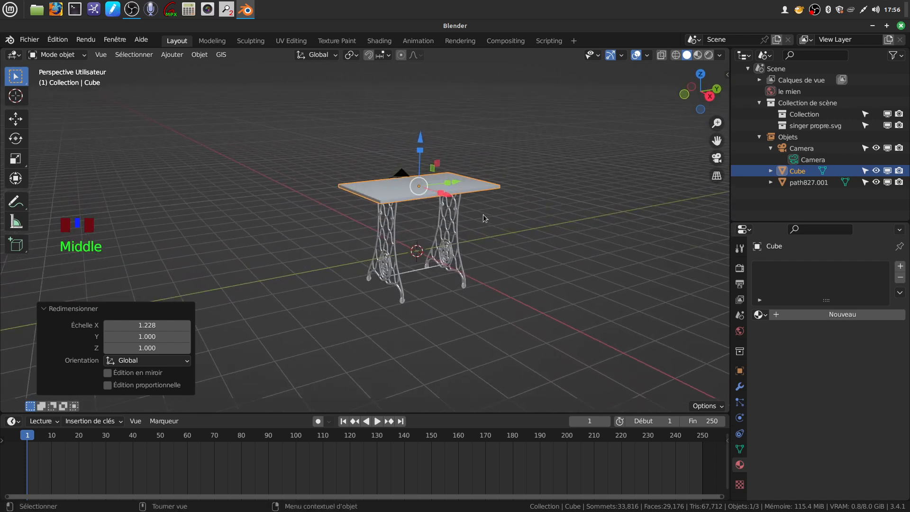
Step: Shorten the tabletop by scaling it 0.897 along Y, keeping its X and Z scale at 1
{"action": "scroll", "coordinate": [481, 220], "scroll_direction": "up", "scroll_amount": 1}
{"action": "middle_click_drag", "start_coordinate": [490, 198], "coordinate": [455, 180]}
{"action": "left_click_drag", "start_coordinate": [456, 181], "coordinate": [459, 179]}
{"action": "middle_click_drag", "start_coordinate": [459, 181], "coordinate": [418, 223]}
{"action": "scroll", "coordinate": [438, 212], "scroll_direction": "up", "scroll_amount": 2}
{"action": "middle_click_drag", "start_coordinate": [418, 223], "coordinate": [402, 200]}
{"action": "middle_click", "coordinate": [470, 229]}
{"action": "scroll", "coordinate": [434, 207], "scroll_direction": "up", "scroll_amount": 2}
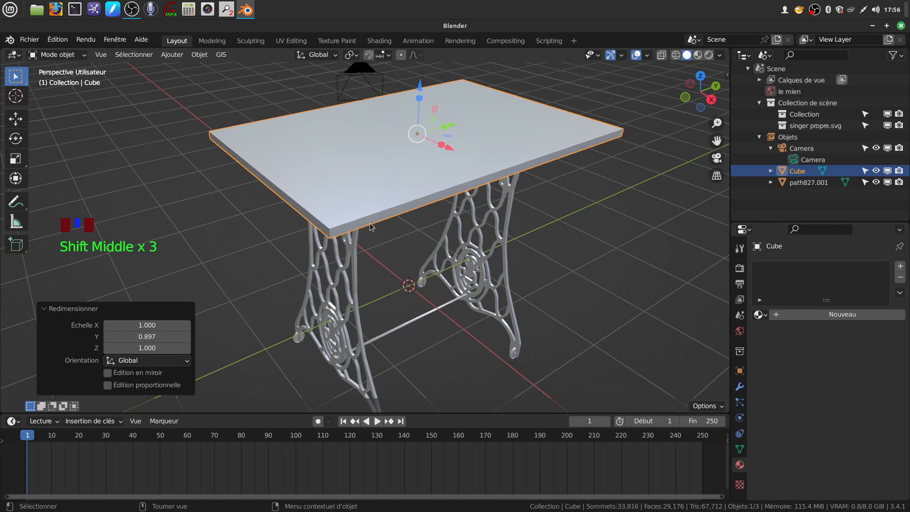
Step: Try to bevel all the tabletop's edges in Edit Mode with a 0.0208 m width and 3 segments
{"action": "key", "text": "Tab"}
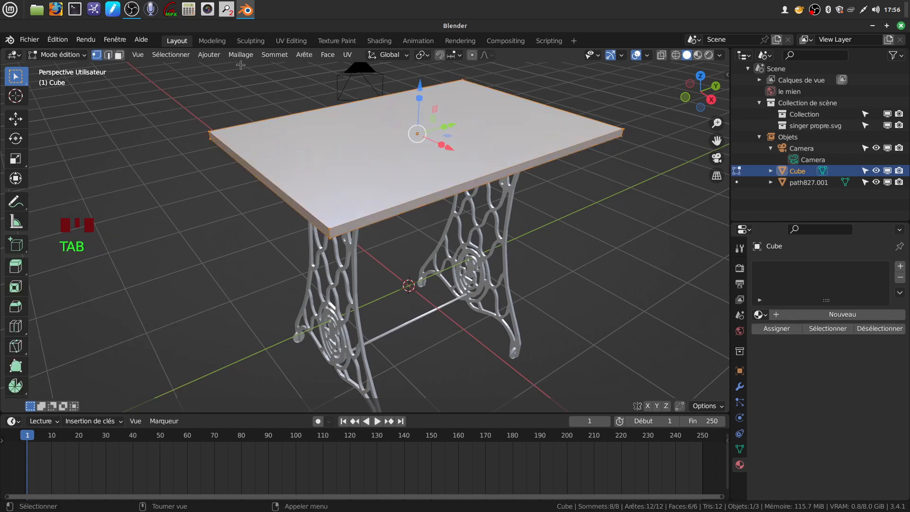
{"action": "left_click", "coordinate": [108, 55]}
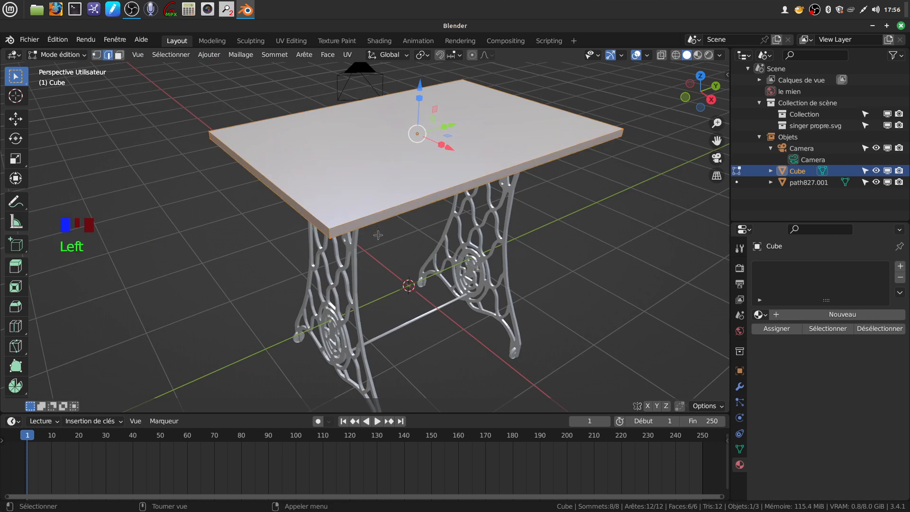
{"action": "key", "text": "ctrl+b"}
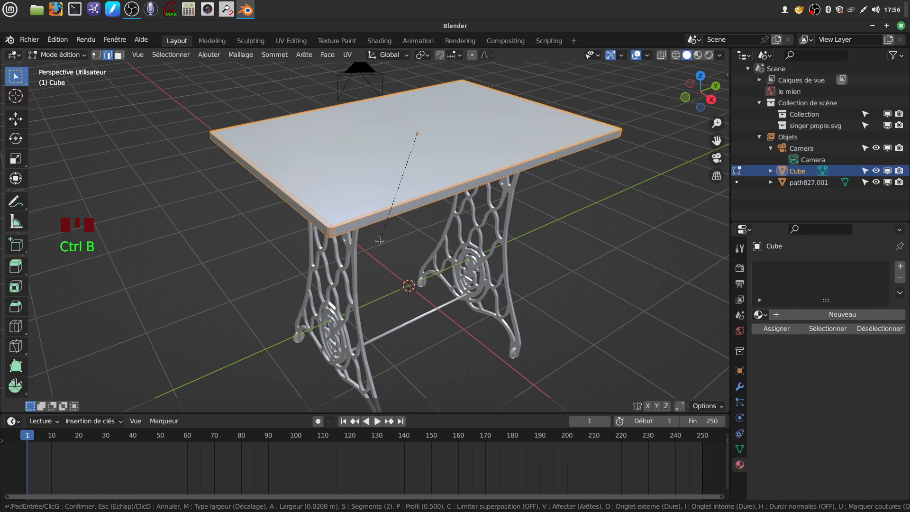
{"action": "left_click", "coordinate": [380, 240]}
{"action": "mouse_move", "coordinate": [409, 247]}
{"action": "middle_mouse_down"}
{"action": "mouse_move", "coordinate": [415, 265]}
{"action": "mouse_move", "coordinate": [411, 249]}
{"action": "middle_mouse_up"}
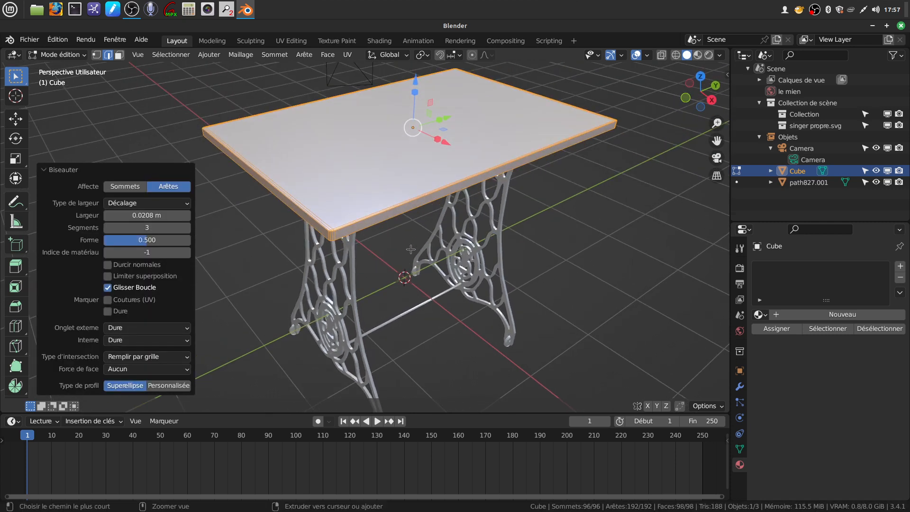
{"action": "key", "text": "ctrl+z"}
{"action": "key", "text": "Tab"}
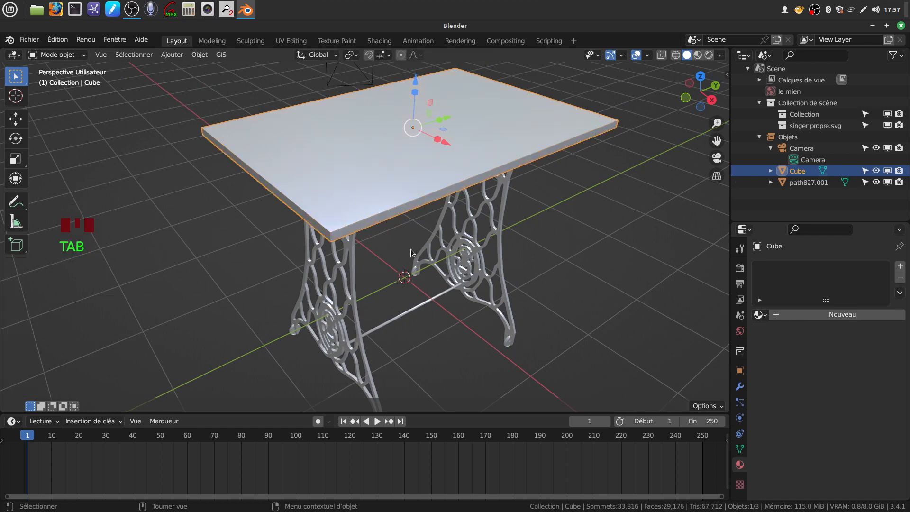
Step: Apply all transformations to the tabletop, move its origin to its geometry, and return to Edit Mode
{"action": "key", "text": "ctrl+a"}
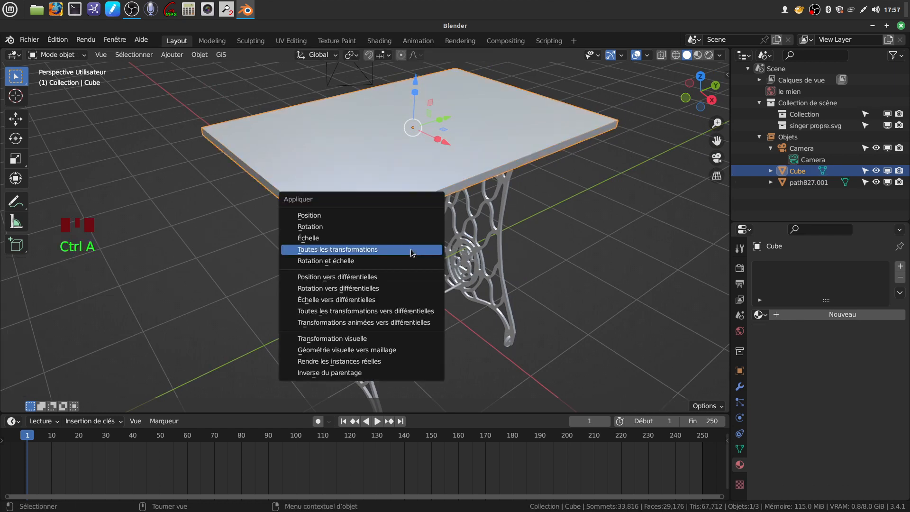
{"action": "left_click", "coordinate": [412, 251]}
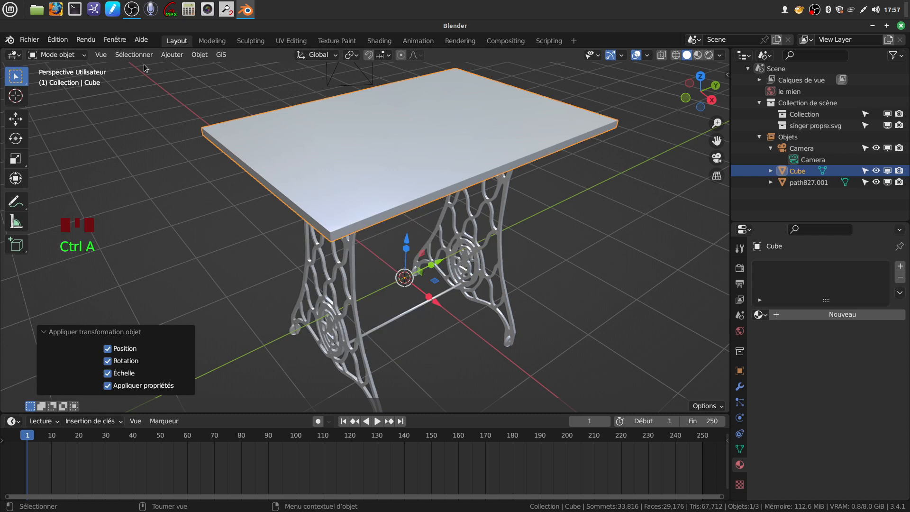
{"action": "left_click", "coordinate": [197, 56]}
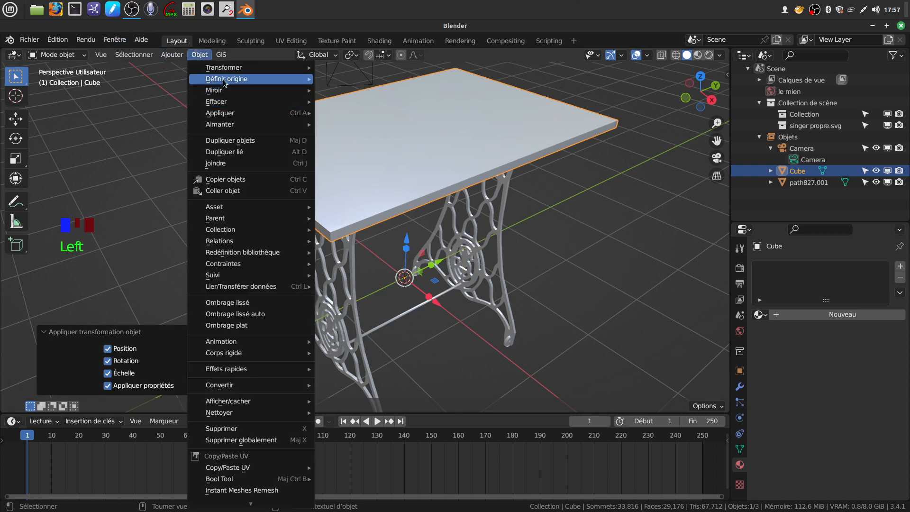
{"action": "mouse_move", "coordinate": [227, 81]}
{"action": "left_click", "coordinate": [368, 91]}
{"action": "key", "text": "Tab"}
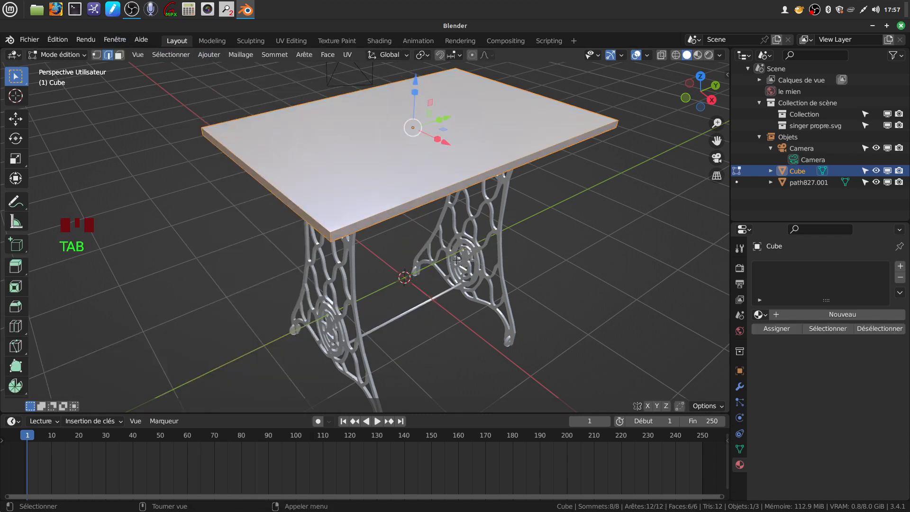
Step: Try to bevel all the tabletop's edges with a 0.0146 m width and 3 segments
{"action": "scroll", "coordinate": [439, 301], "scroll_direction": "up", "scroll_amount": 4}
{"action": "key", "text": "ctrl"}
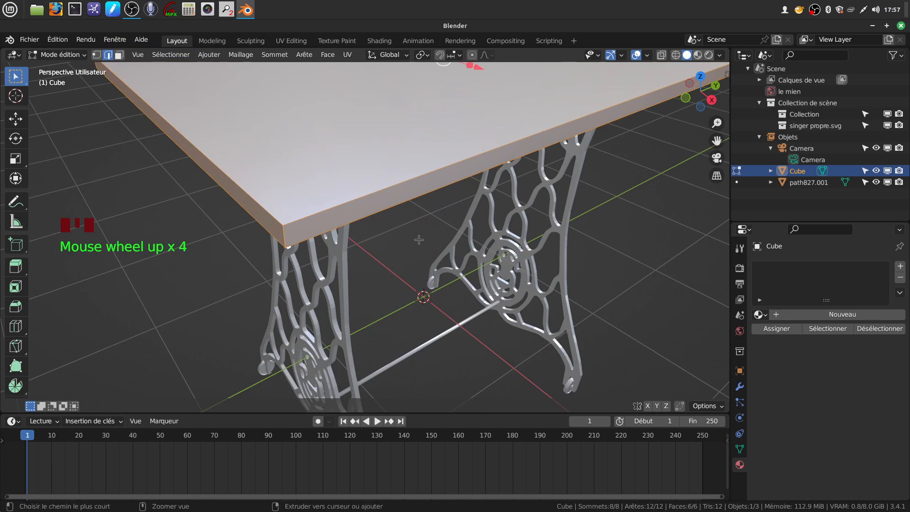
{"action": "key", "text": "ctrl+b"}
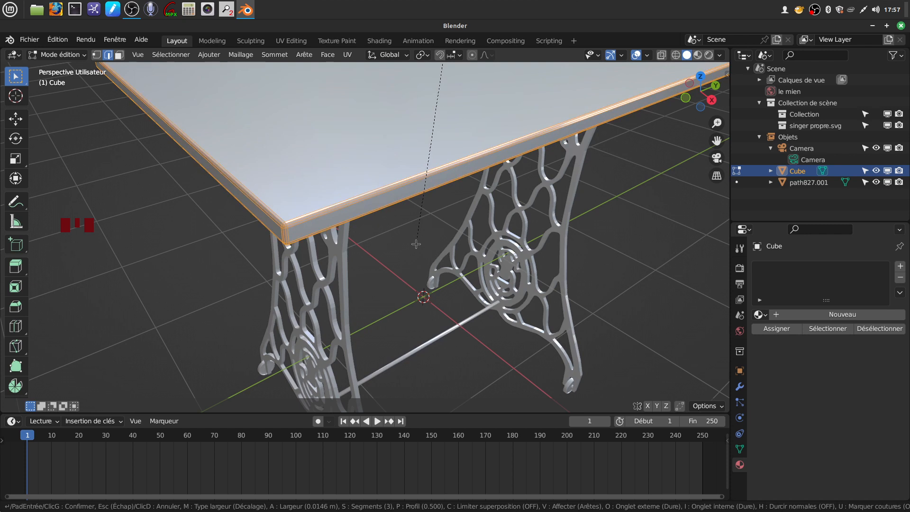
{"action": "left_click", "coordinate": [416, 245]}
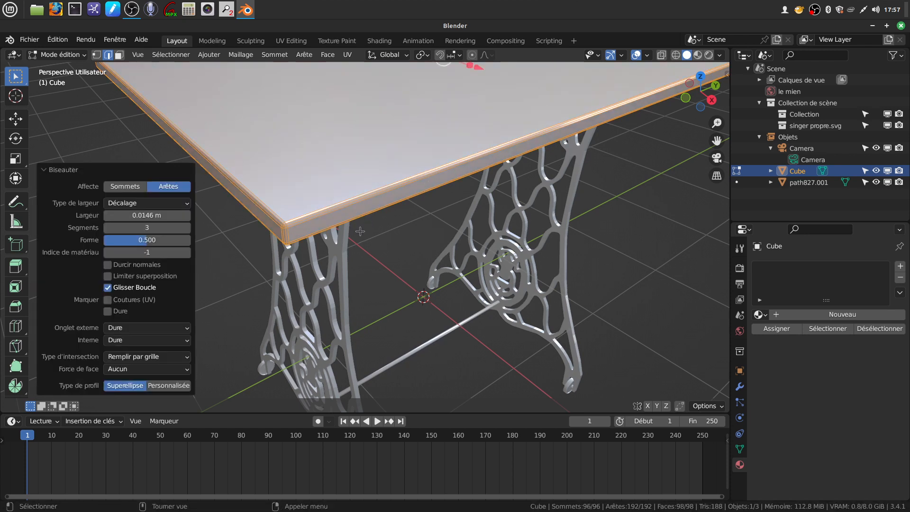
{"action": "scroll", "coordinate": [359, 231], "scroll_direction": "down", "scroll_amount": 6}
{"action": "mouse_move", "coordinate": [363, 223]}
{"action": "middle_mouse_down"}
{"action": "mouse_move", "coordinate": [357, 215]}
{"action": "mouse_move", "coordinate": [397, 240]}
{"action": "mouse_move", "coordinate": [404, 187]}
{"action": "mouse_move", "coordinate": [405, 226]}
{"action": "mouse_move", "coordinate": [387, 215]}
{"action": "mouse_move", "coordinate": [380, 232]}
{"action": "mouse_move", "coordinate": [376, 218]}
{"action": "mouse_move", "coordinate": [366, 230]}
{"action": "middle_mouse_up"}
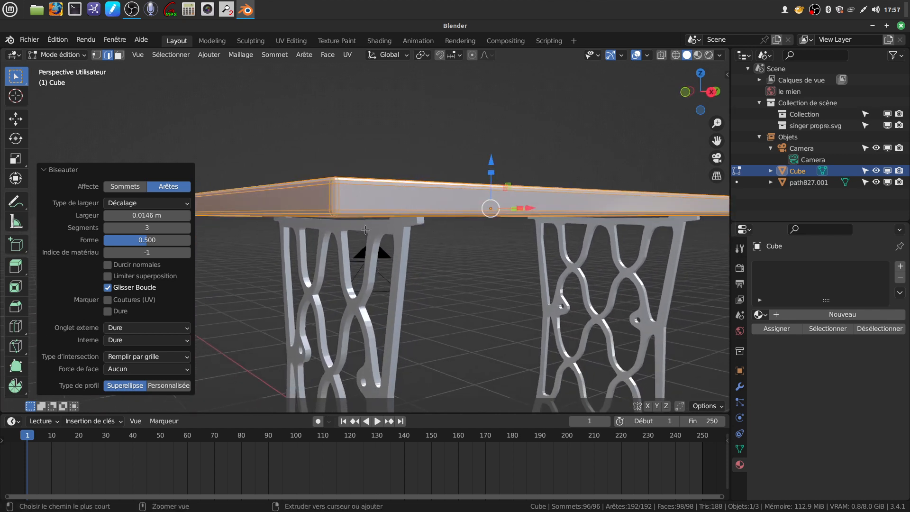
{"action": "key", "text": "ctrl+z"}
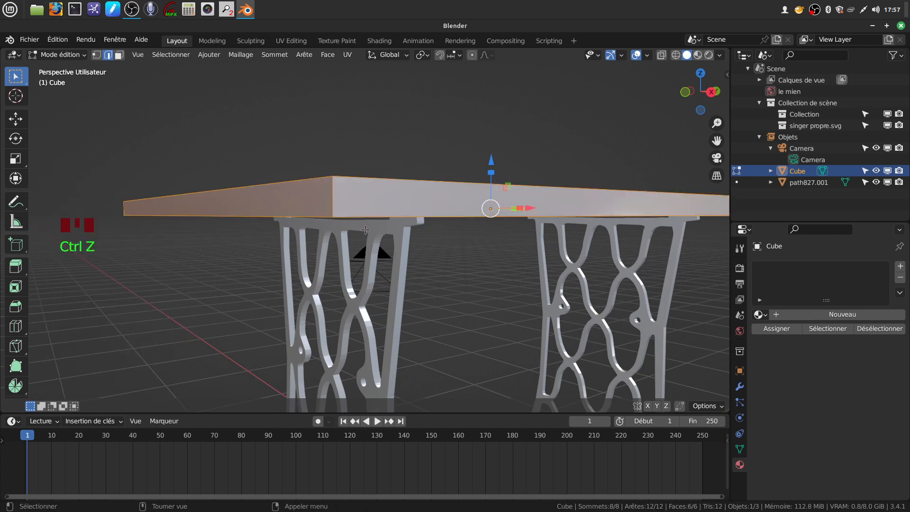
Step: Mark the four edges around the tabletop's underside face as UV seams
{"action": "middle_click_drag", "start_coordinate": [365, 230], "coordinate": [201, 157]}
{"action": "left_click", "coordinate": [96, 55]}
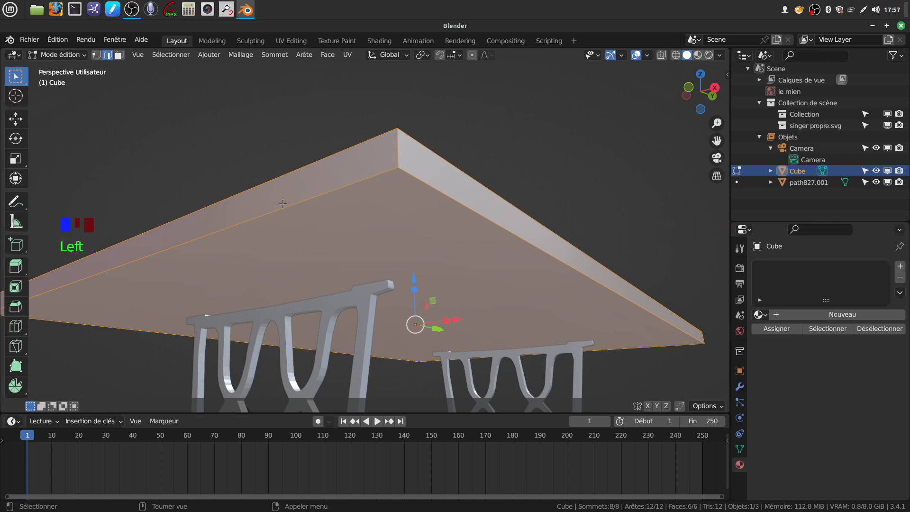
{"action": "scroll", "coordinate": [283, 204], "scroll_direction": "down", "scroll_amount": 2}
{"action": "middle_click_drag", "start_coordinate": [284, 204], "coordinate": [344, 184]}
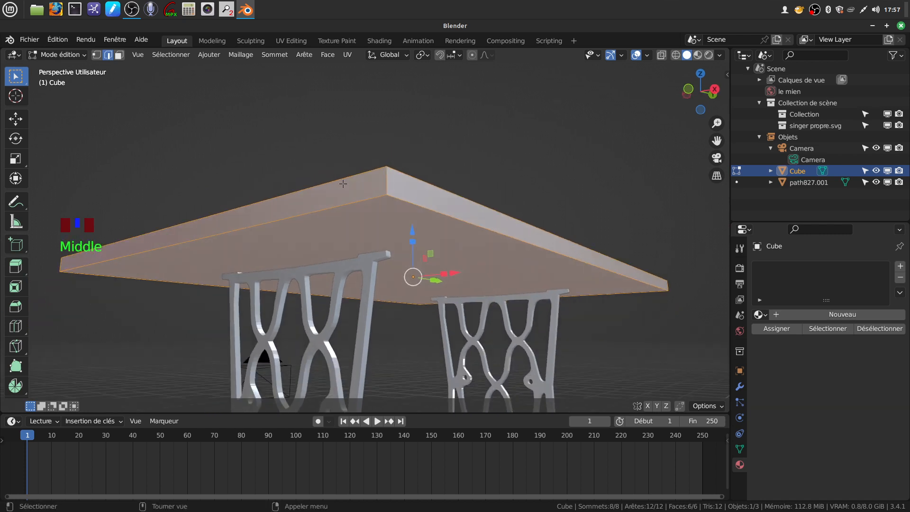
{"action": "left_click", "coordinate": [118, 55]}
{"action": "left_click", "coordinate": [378, 241]}
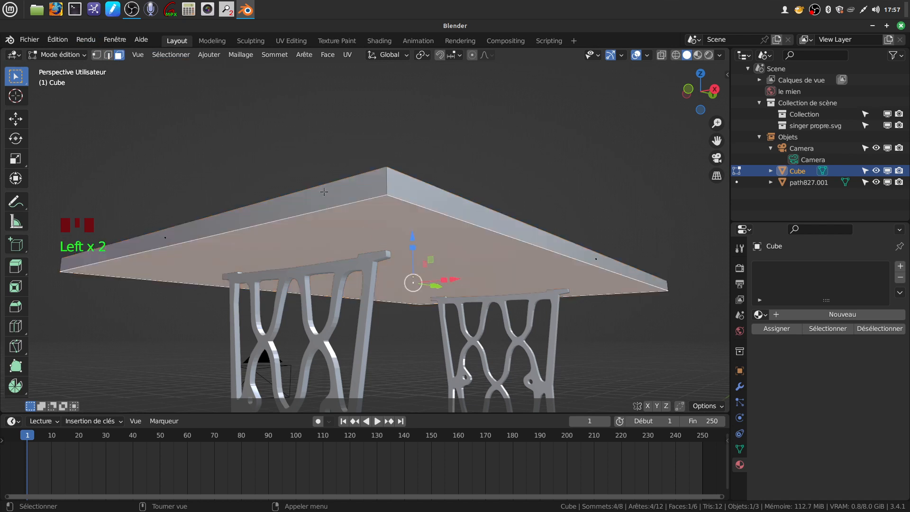
{"action": "left_click", "coordinate": [108, 55]}
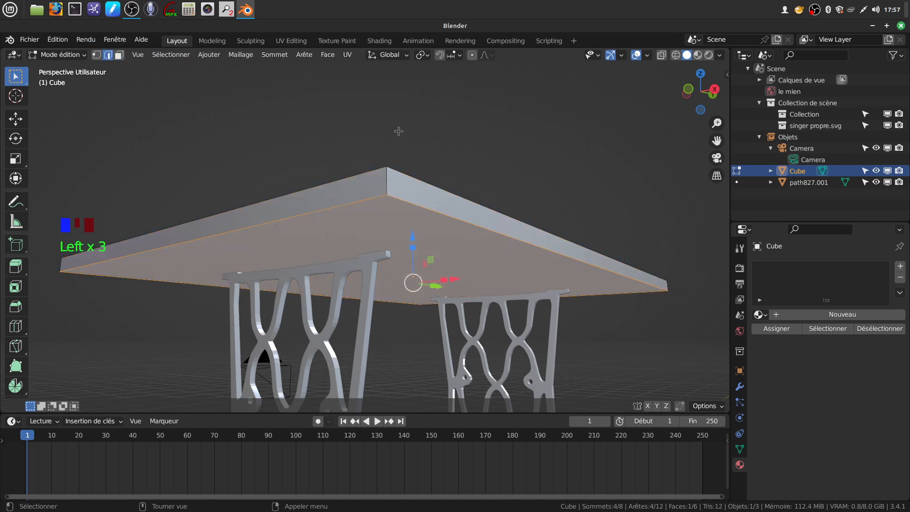
{"action": "right_click", "coordinate": [436, 116]}
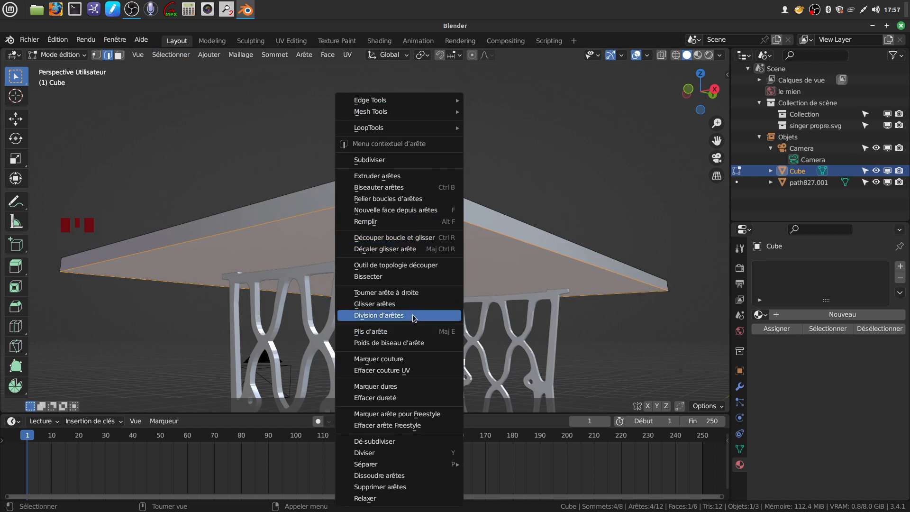
{"action": "left_click", "coordinate": [402, 359]}
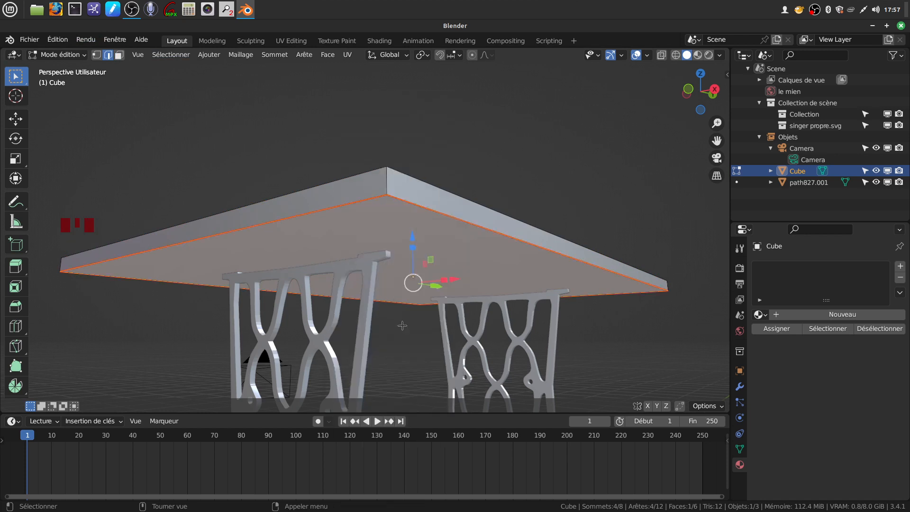
Step: Select the four short vertical corner edges of the tabletop and mark them as UV seams
{"action": "left_click", "coordinate": [382, 184]}
{"action": "middle_click_drag", "start_coordinate": [315, 217], "coordinate": [232, 227], "text": "shift"}
{"action": "left_click", "coordinate": [152, 260], "text": "shift"}
{"action": "scroll", "coordinate": [284, 242], "scroll_direction": "down", "scroll_amount": 3}
{"action": "left_click", "coordinate": [229, 217], "text": "shift"}
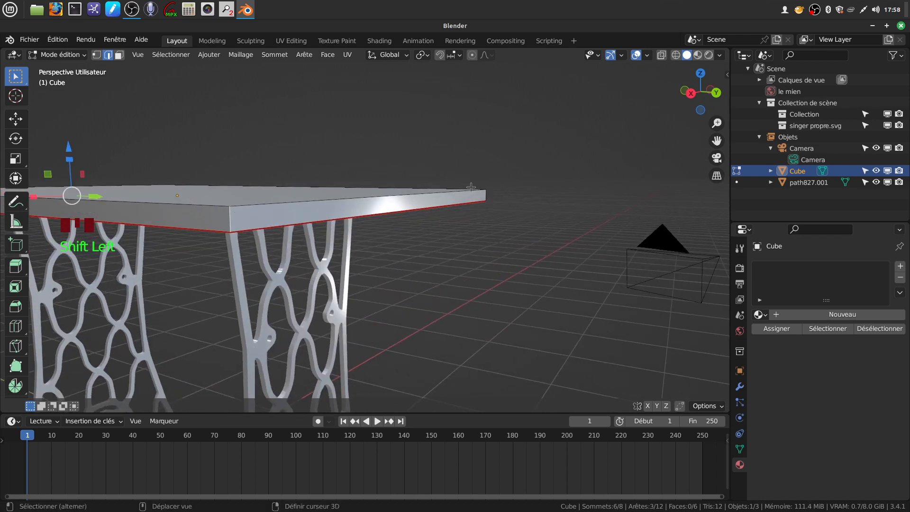
{"action": "left_click", "coordinate": [487, 195], "text": "shift"}
{"action": "middle_click_drag", "start_coordinate": [487, 195], "coordinate": [362, 187]}
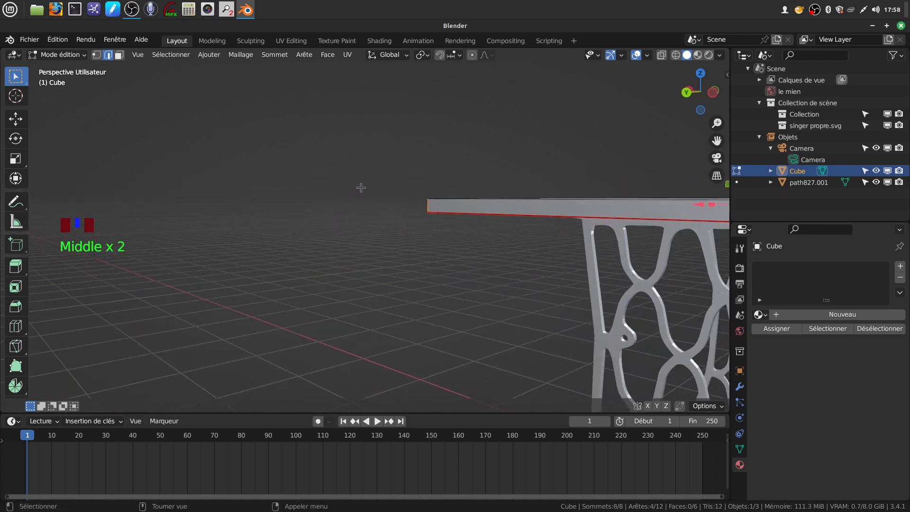
{"action": "scroll", "coordinate": [340, 158], "scroll_direction": "down", "scroll_amount": 3}
{"action": "right_click", "coordinate": [282, 160]}
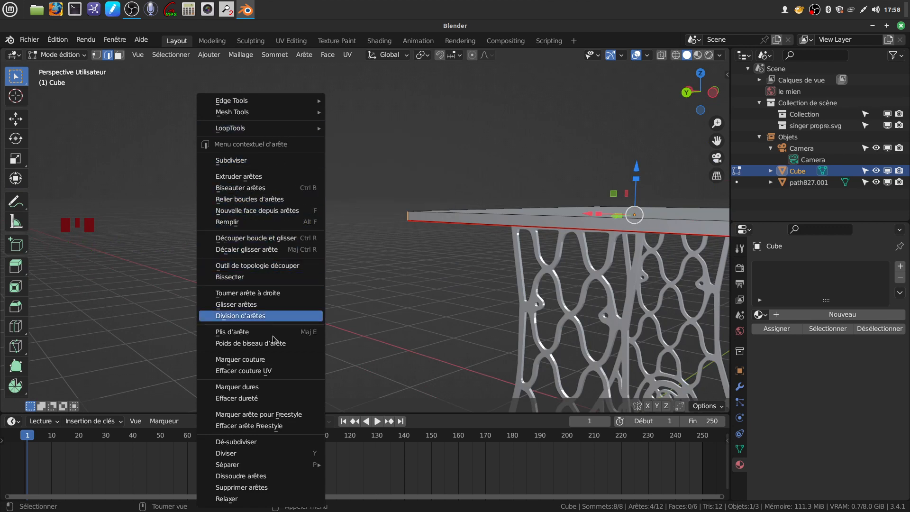
{"action": "left_click", "coordinate": [272, 360]}
Step: Create a new material for the tabletop with an image texture as its base colour and a roughness of 0.250
{"action": "scroll", "coordinate": [272, 360], "scroll_direction": "down", "scroll_amount": 3}
{"action": "middle_click_drag", "start_coordinate": [271, 360], "coordinate": [365, 228]}
{"action": "middle_click_drag", "start_coordinate": [441, 210], "coordinate": [535, 224]}
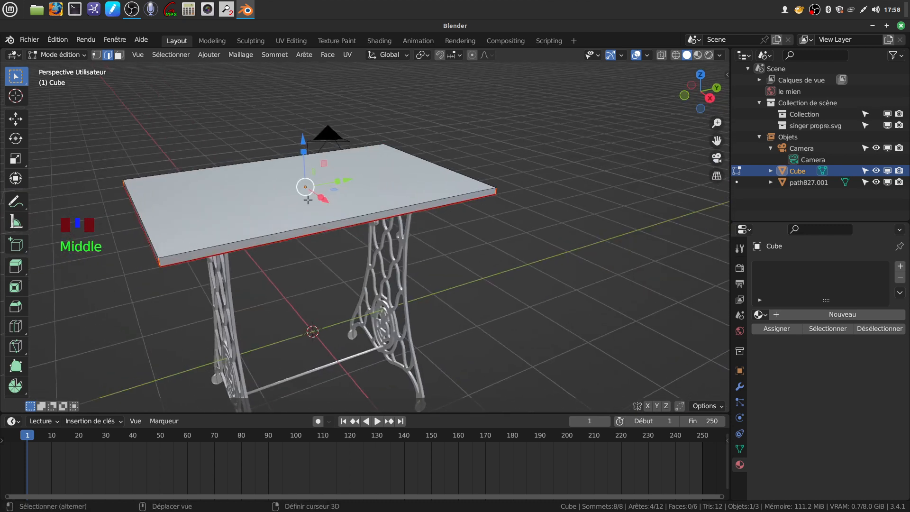
{"action": "middle_click_drag", "start_coordinate": [314, 198], "coordinate": [403, 185], "text": "shift"}
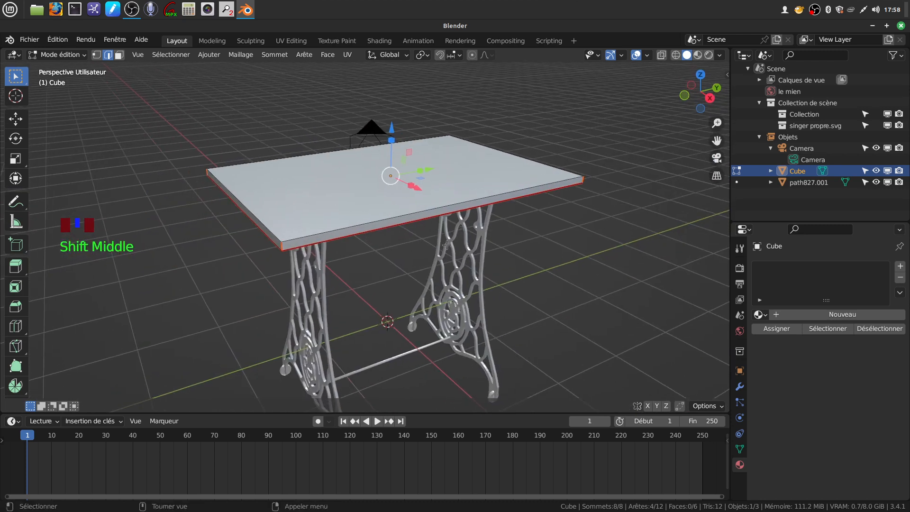
{"action": "scroll", "coordinate": [418, 232], "scroll_direction": "up", "scroll_amount": 2}
{"action": "middle_click_drag", "start_coordinate": [417, 231], "coordinate": [416, 229]}
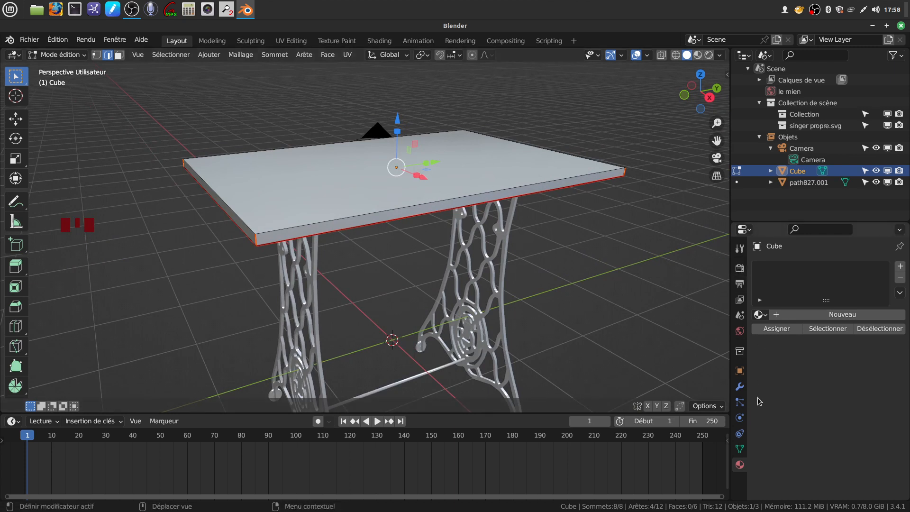
{"action": "left_click", "coordinate": [740, 466]}
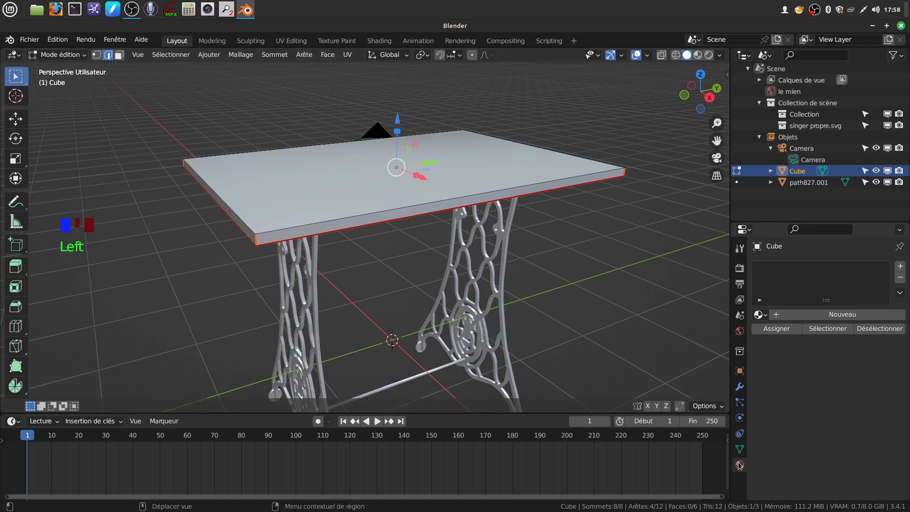
{"action": "left_click", "coordinate": [825, 314]}
{"action": "scroll", "coordinate": [822, 353], "scroll_direction": "down", "scroll_amount": 6}
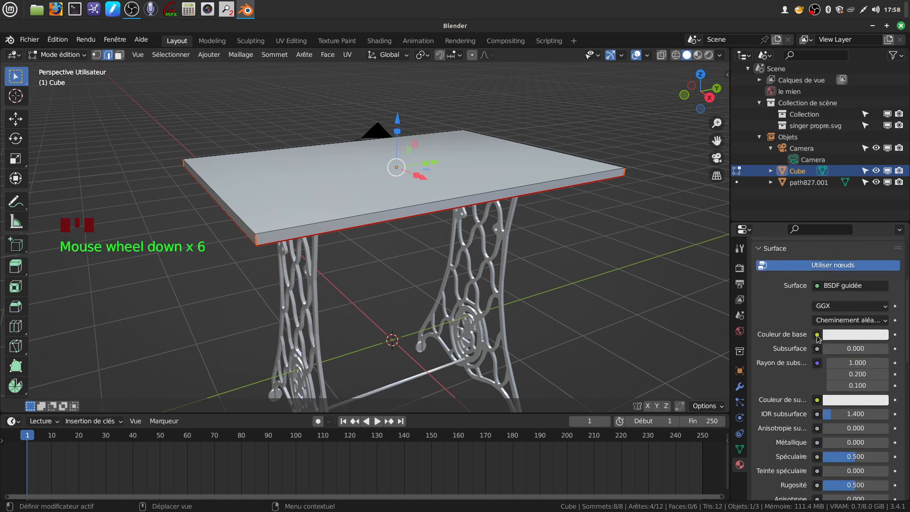
{"action": "left_click", "coordinate": [818, 336]}
{"action": "left_click", "coordinate": [561, 408]}
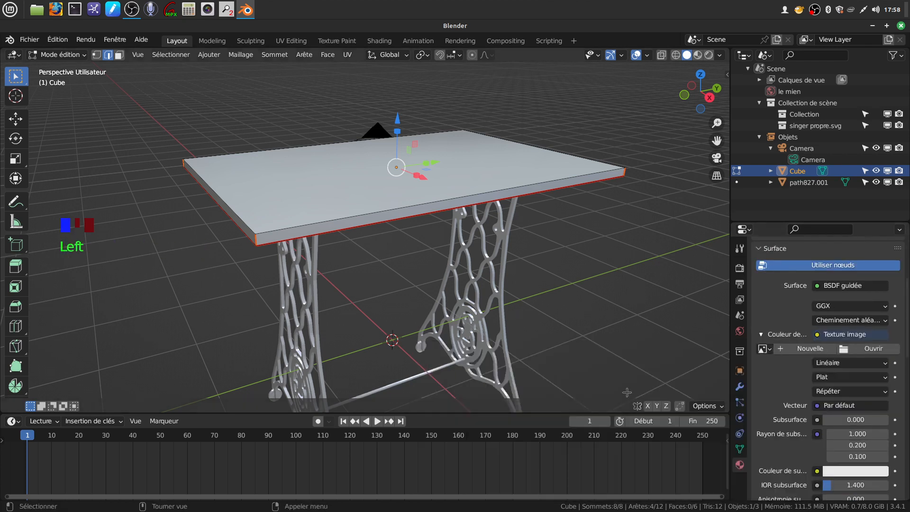
{"action": "scroll", "coordinate": [856, 394], "scroll_direction": "down", "scroll_amount": 7}
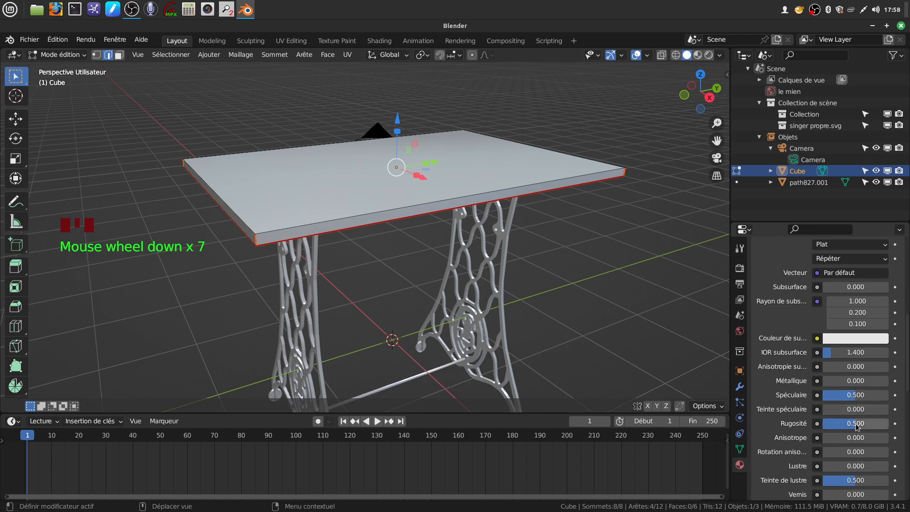
{"action": "left_click_drag", "start_coordinate": [855, 427], "coordinate": [838, 427]}
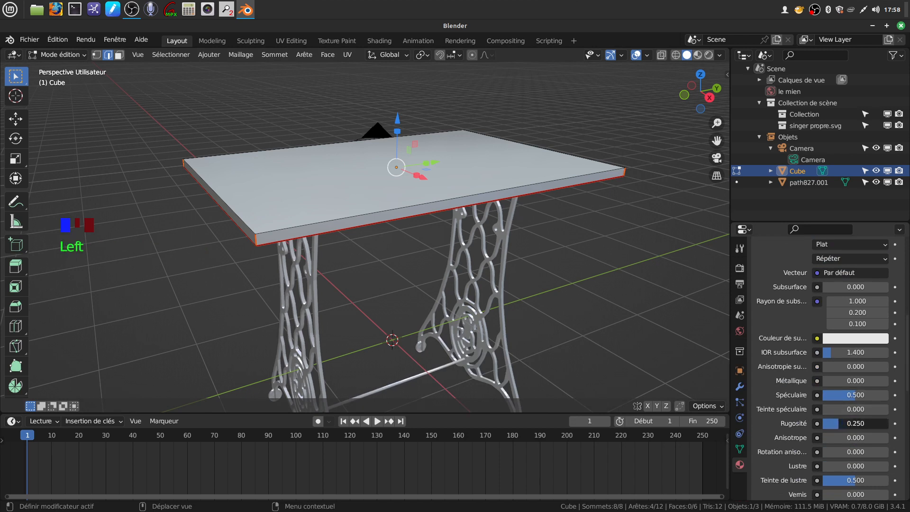
Step: Open an image file for the tabletop's base colour texture and go to the bois folder inside textures portable
{"action": "scroll", "coordinate": [836, 397], "scroll_direction": "up", "scroll_amount": 5}
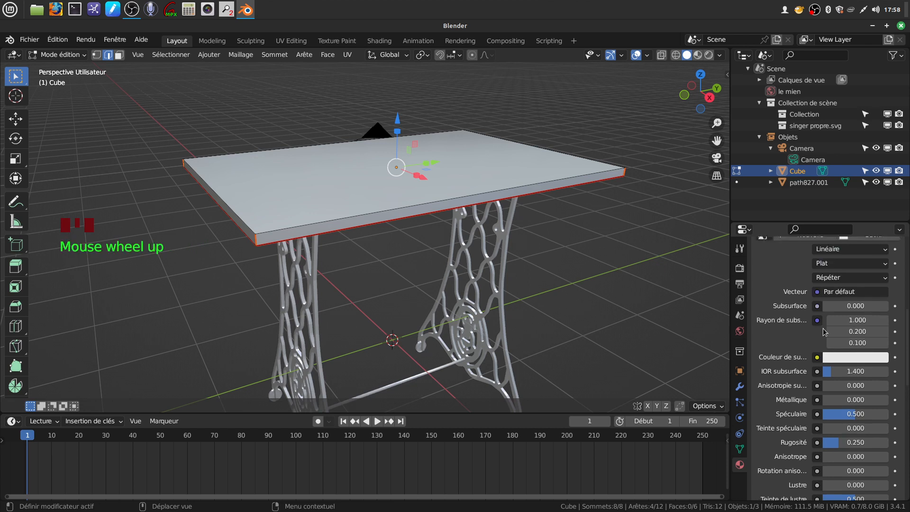
{"action": "left_click", "coordinate": [843, 312]}
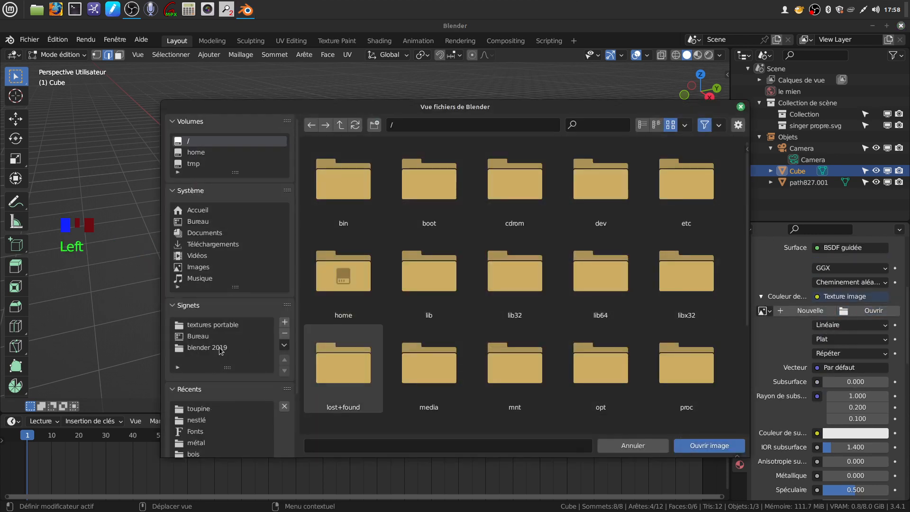
{"action": "left_click", "coordinate": [214, 326]}
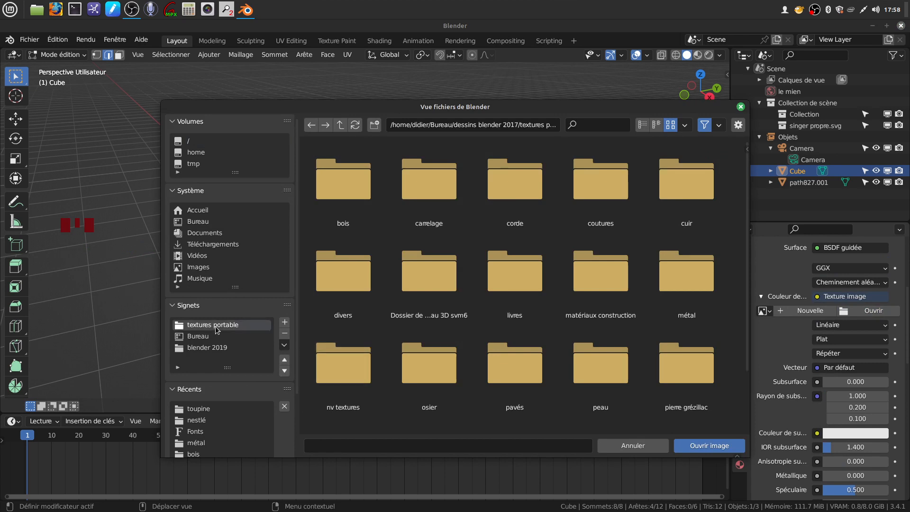
{"action": "left_click", "coordinate": [209, 454]}
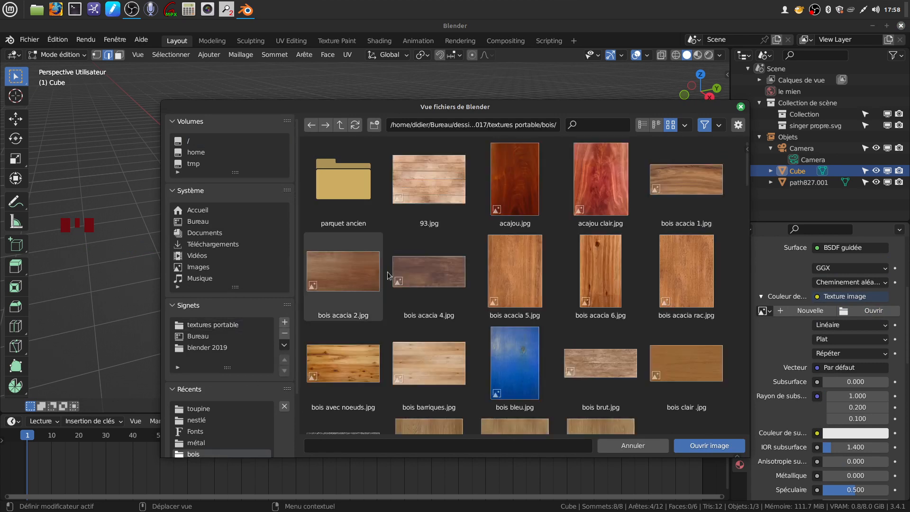
Step: Browse the wood textures and load bois vieu rac.jpg as the tabletop material's base colour image
{"action": "scroll", "coordinate": [517, 252], "scroll_direction": "down", "scroll_amount": 4}
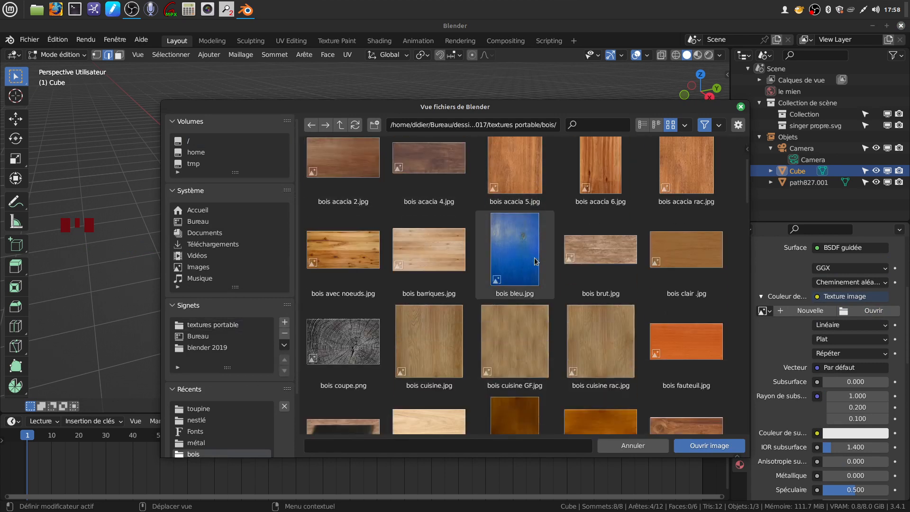
{"action": "scroll", "coordinate": [534, 279], "scroll_direction": "down", "scroll_amount": 6}
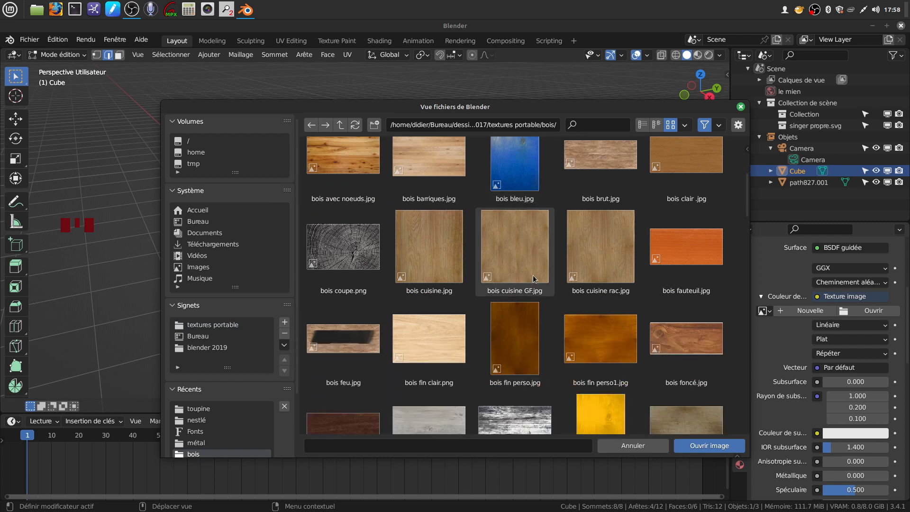
{"action": "scroll", "coordinate": [535, 273], "scroll_direction": "down", "scroll_amount": 2}
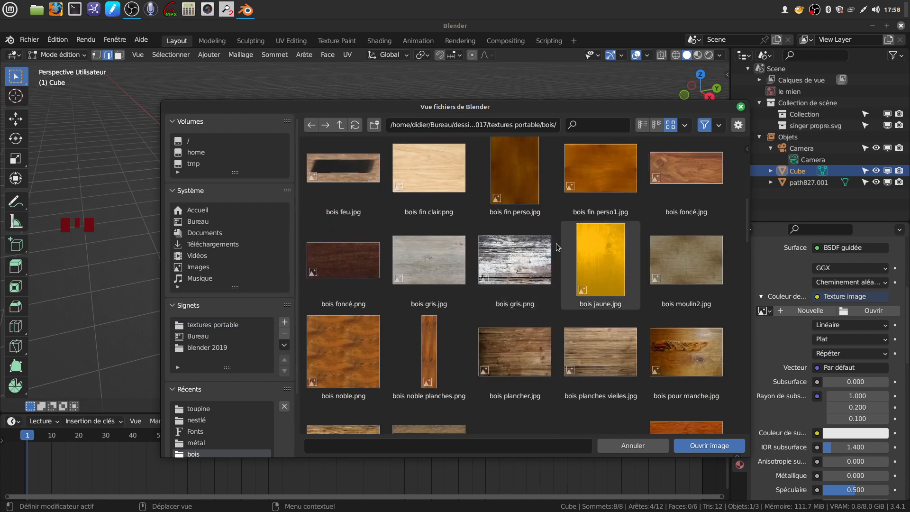
{"action": "scroll", "coordinate": [541, 265], "scroll_direction": "down", "scroll_amount": 2}
{"action": "scroll", "coordinate": [528, 305], "scroll_direction": "down", "scroll_amount": 5}
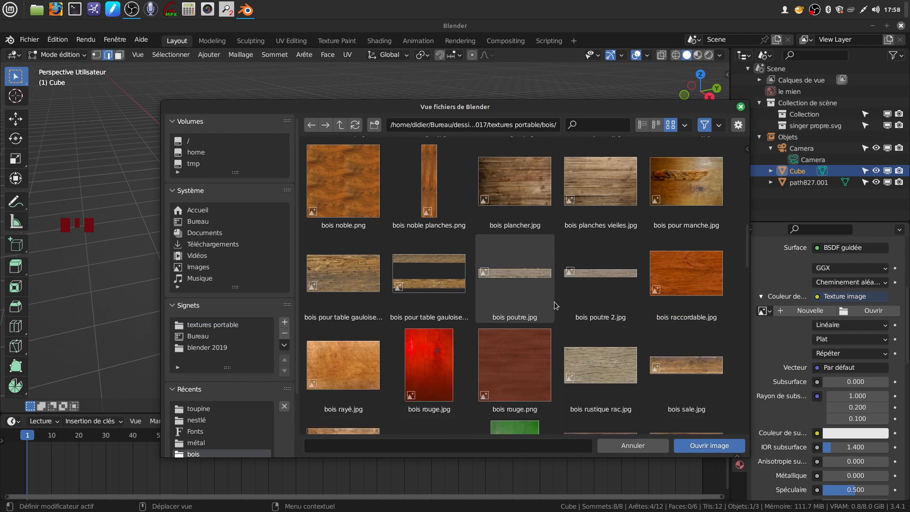
{"action": "scroll", "coordinate": [515, 255], "scroll_direction": "down", "scroll_amount": 2}
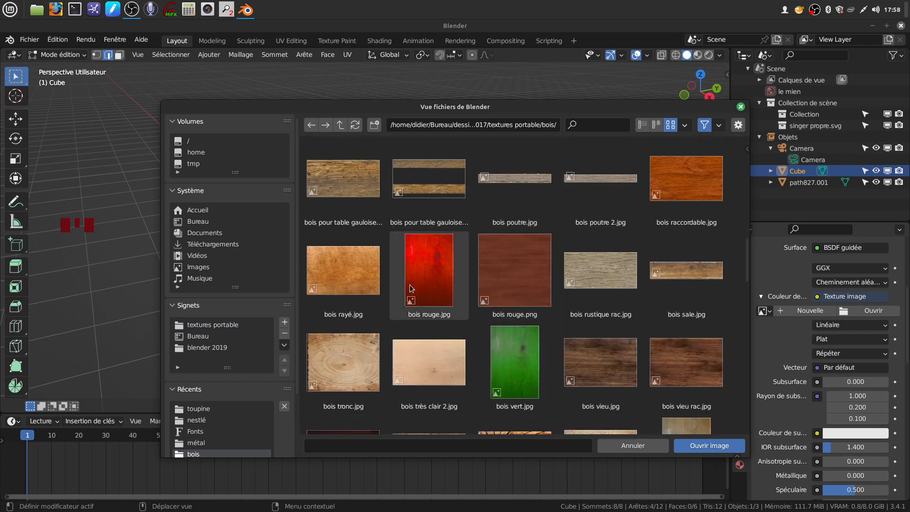
{"action": "scroll", "coordinate": [488, 299], "scroll_direction": "down", "scroll_amount": 4}
{"action": "scroll", "coordinate": [581, 254], "scroll_direction": "down", "scroll_amount": 4}
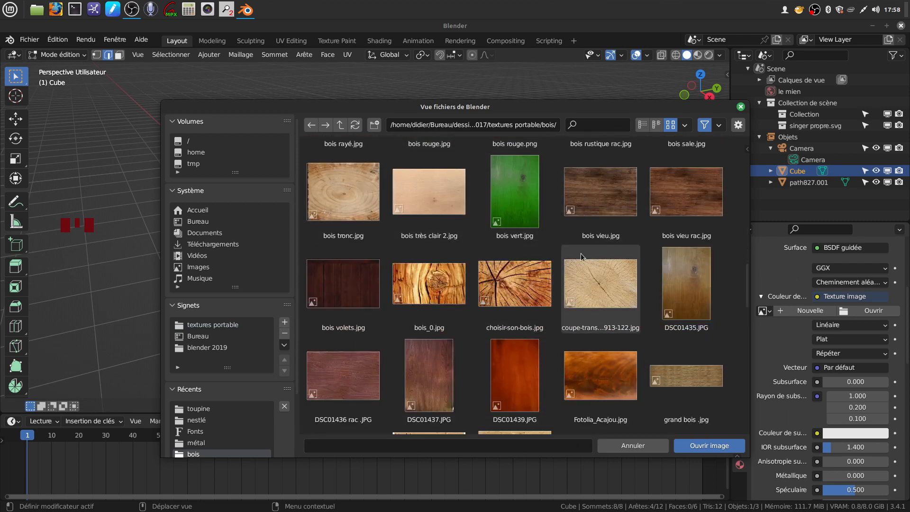
{"action": "scroll", "coordinate": [580, 255], "scroll_direction": "down", "scroll_amount": 5}
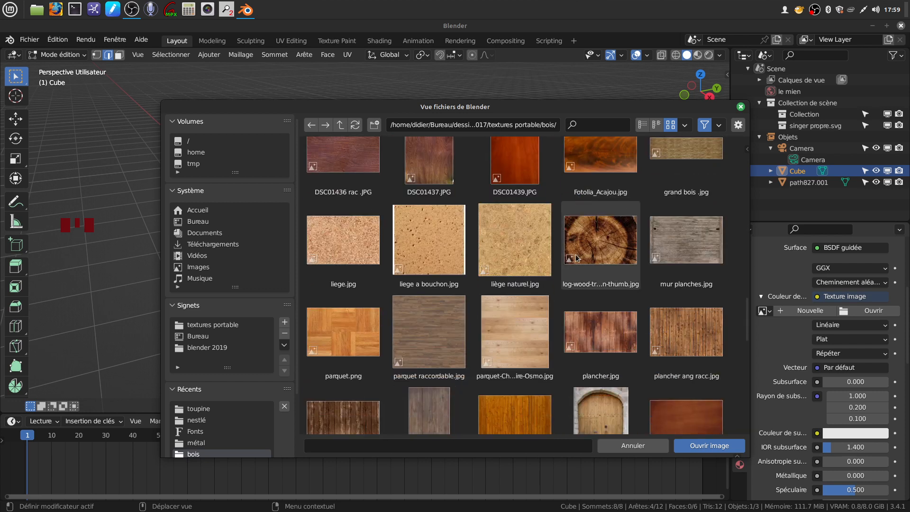
{"action": "scroll", "coordinate": [572, 257], "scroll_direction": "down", "scroll_amount": 4}
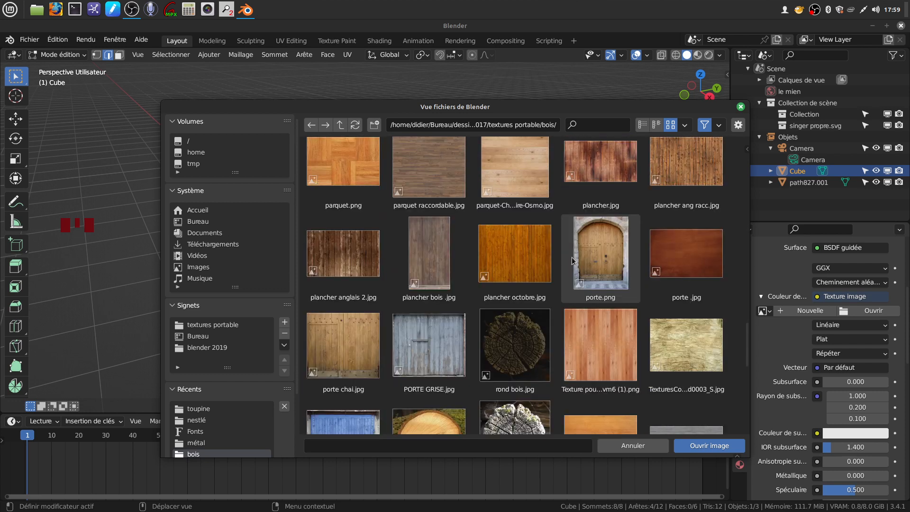
{"action": "scroll", "coordinate": [573, 260], "scroll_direction": "down", "scroll_amount": 5}
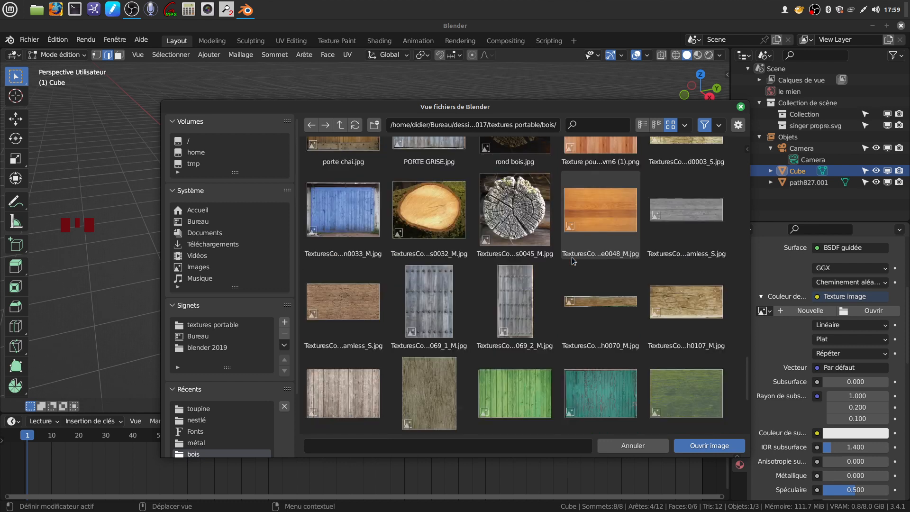
{"action": "scroll", "coordinate": [572, 260], "scroll_direction": "down", "scroll_amount": 1}
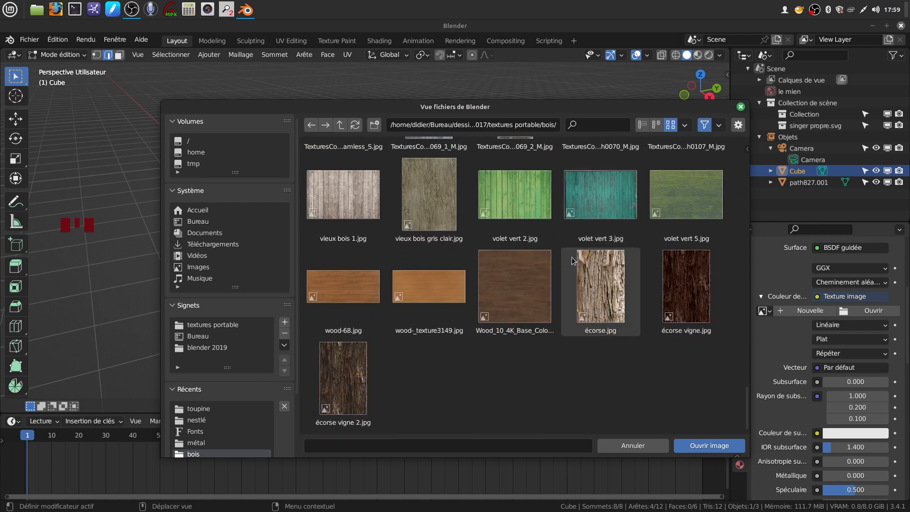
{"action": "scroll", "coordinate": [572, 261], "scroll_direction": "up", "scroll_amount": 10}
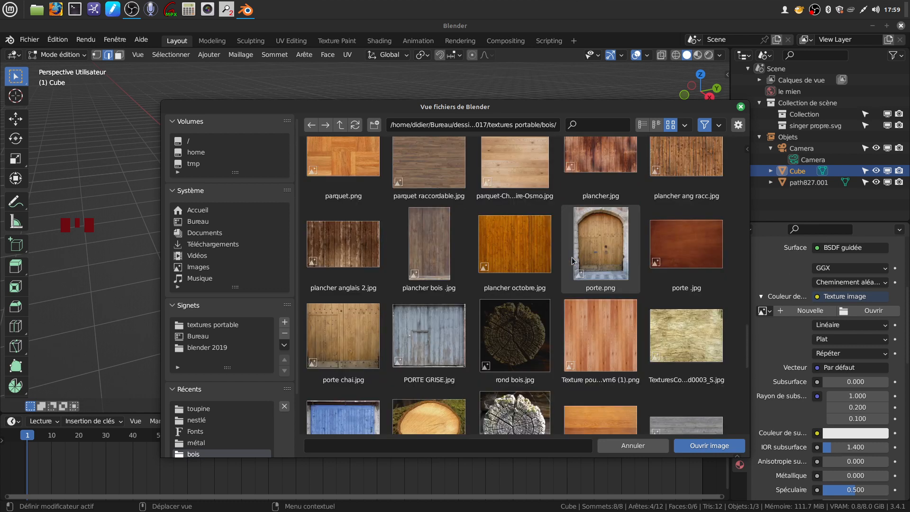
{"action": "scroll", "coordinate": [572, 257], "scroll_direction": "up", "scroll_amount": 1}
{"action": "scroll", "coordinate": [568, 257], "scroll_direction": "up", "scroll_amount": 4}
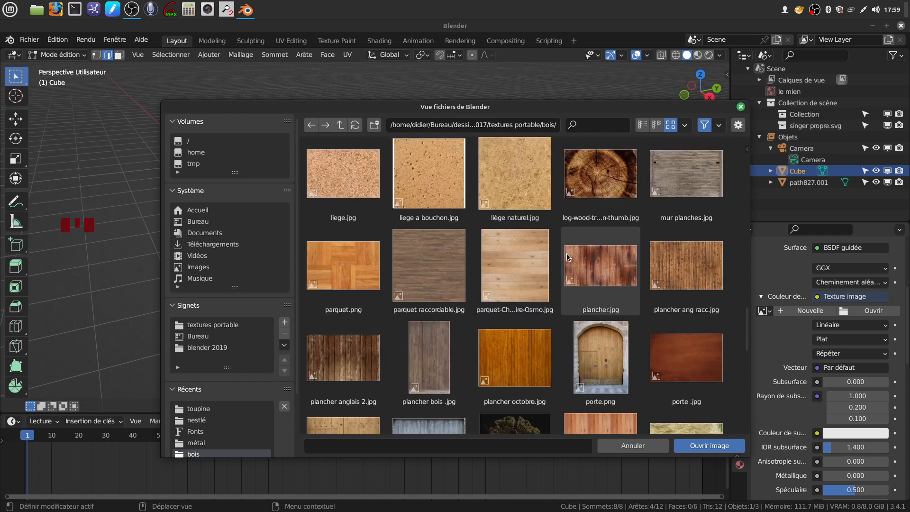
{"action": "scroll", "coordinate": [569, 257], "scroll_direction": "up", "scroll_amount": 6}
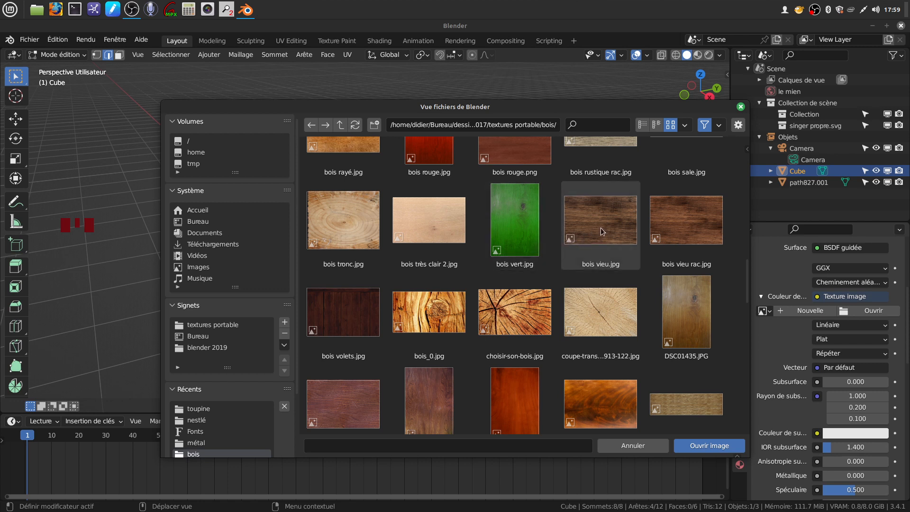
{"action": "left_click", "coordinate": [662, 233]}
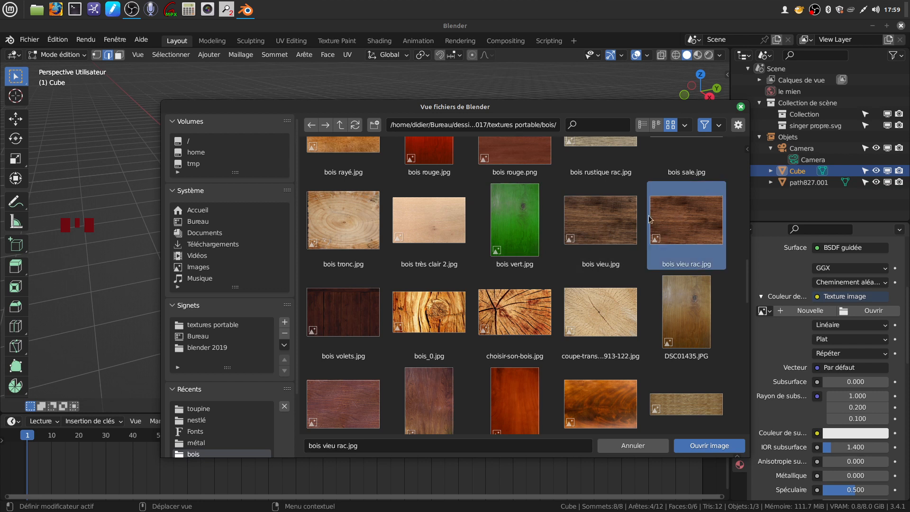
{"action": "left_click", "coordinate": [709, 446]}
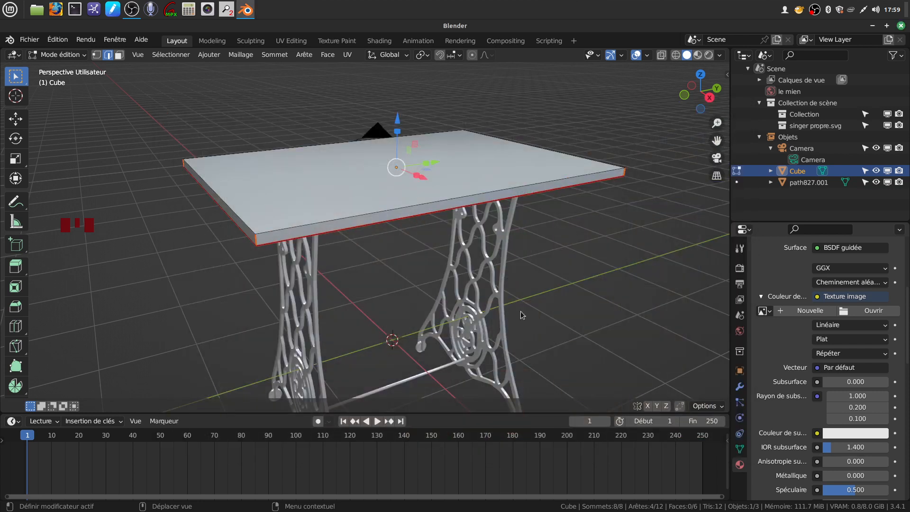
Step: Split the 3D viewport vertically and turn the new, wider area into a UV editor showing the whole wood image
{"action": "middle_click_drag", "start_coordinate": [470, 201], "coordinate": [341, 317]}
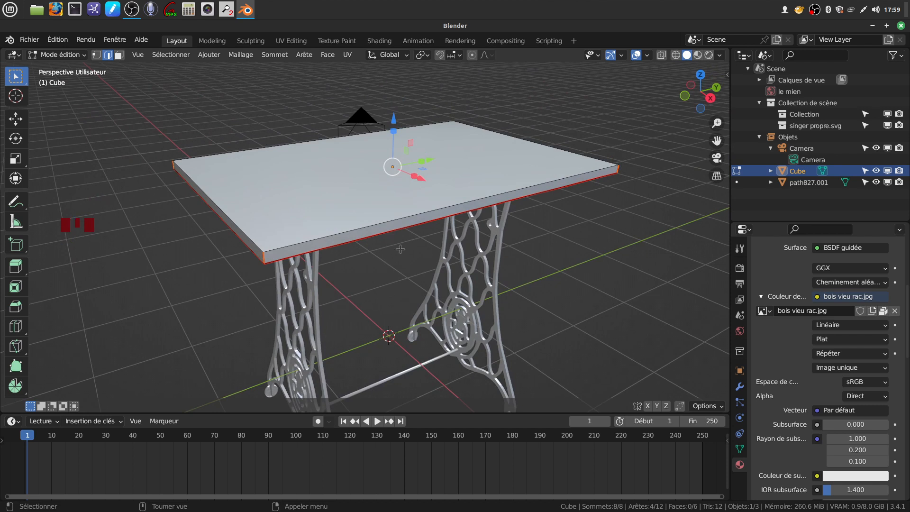
{"action": "middle_click_drag", "start_coordinate": [363, 226], "coordinate": [626, 278]}
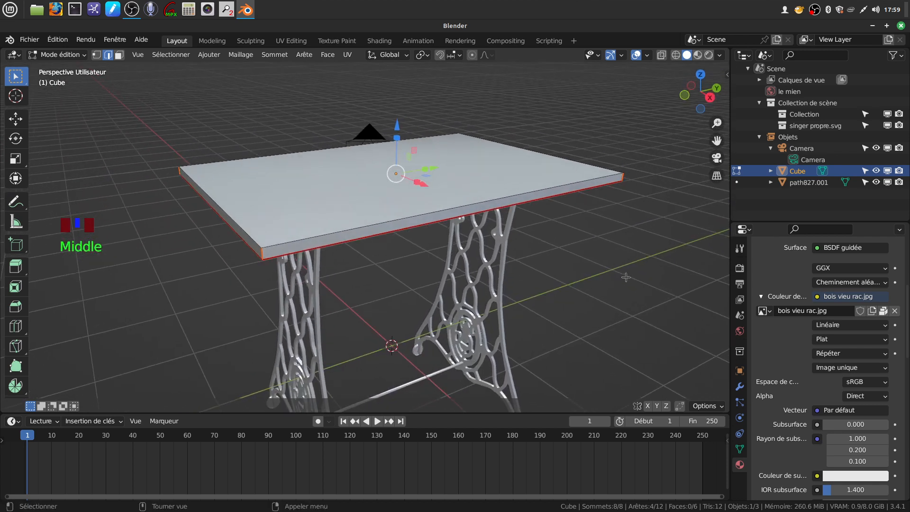
{"action": "middle_click_drag", "start_coordinate": [536, 213], "coordinate": [544, 209]}
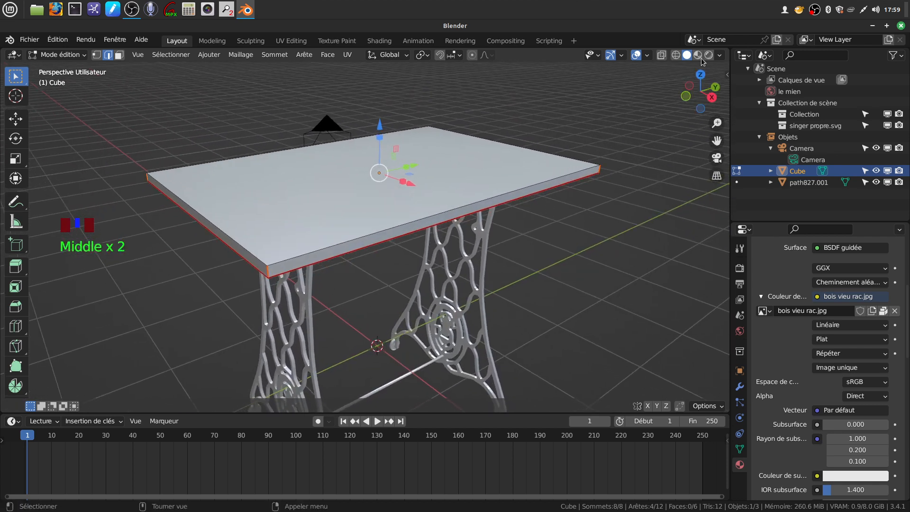
{"action": "left_click_drag", "start_coordinate": [727, 48], "coordinate": [281, 143]}
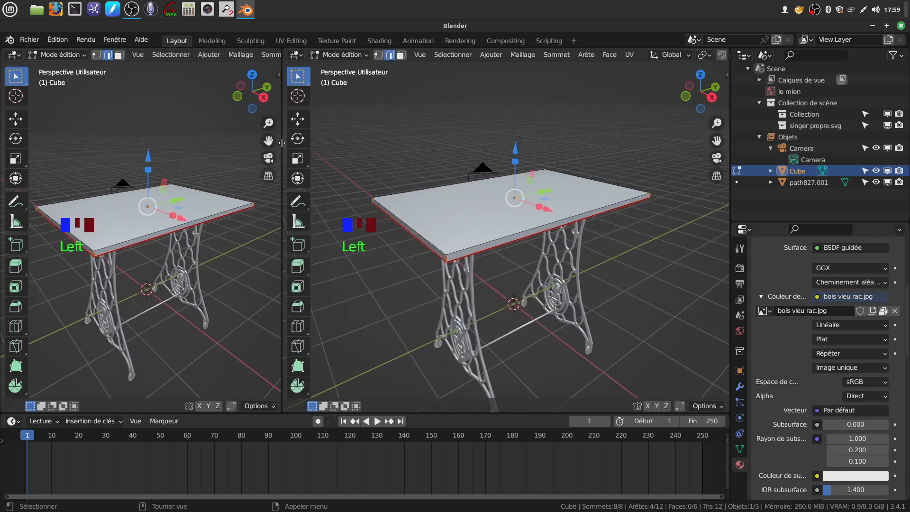
{"action": "left_click", "coordinate": [297, 55]}
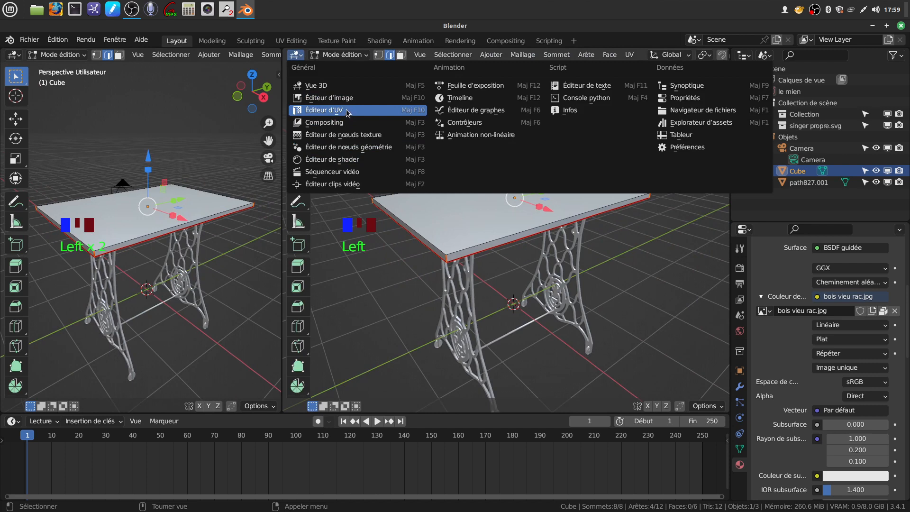
{"action": "scroll", "coordinate": [479, 328], "scroll_direction": "down", "scroll_amount": 11}
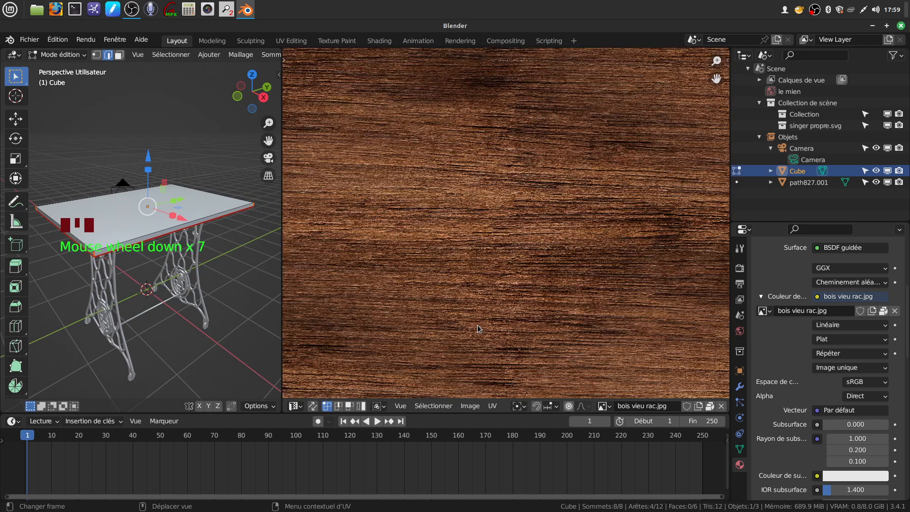
Step: Select the tabletop's entire mesh and unwrap it along its marked seams
{"action": "middle_click_drag", "start_coordinate": [162, 256], "coordinate": [197, 248]}
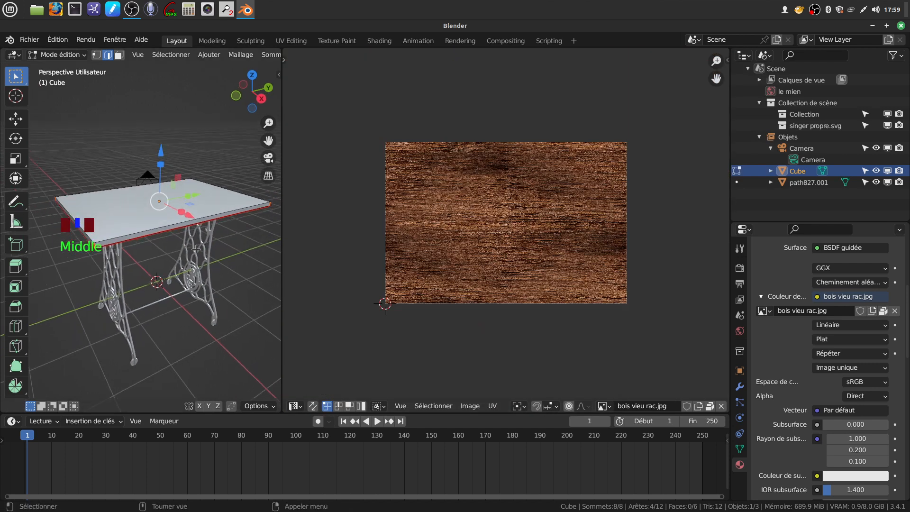
{"action": "key", "text": "a"}
{"action": "key", "text": "a"}
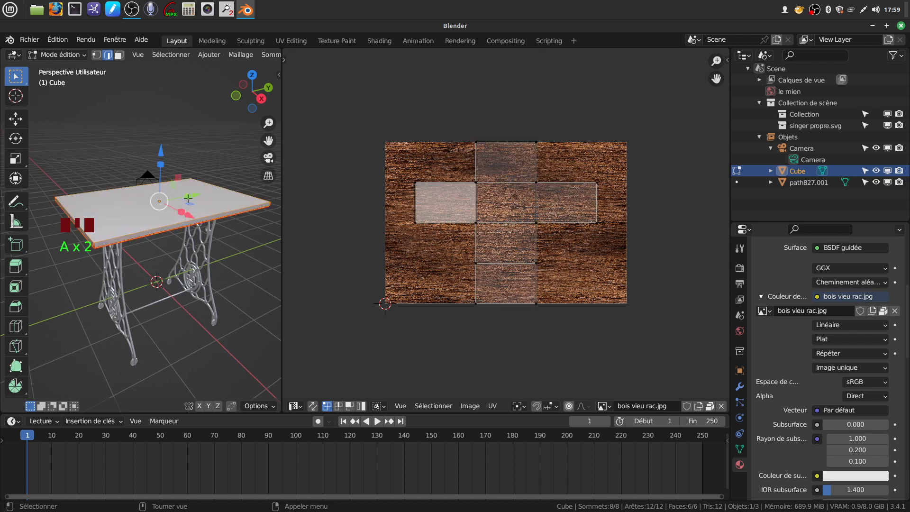
{"action": "key", "text": "u"}
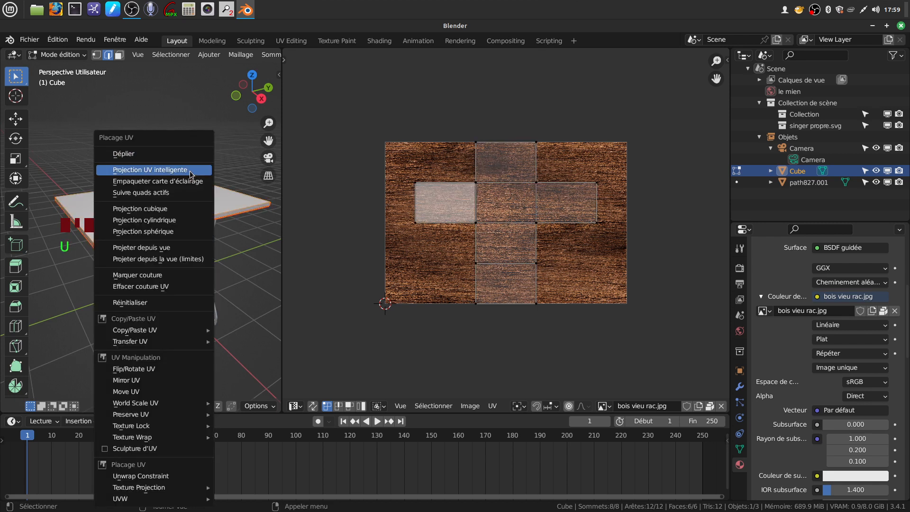
{"action": "left_click", "coordinate": [159, 155]}
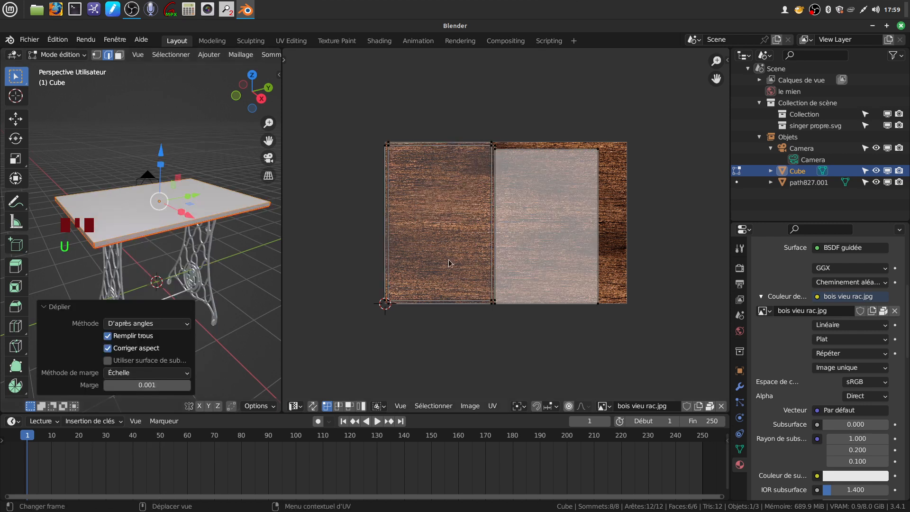
Step: Select the separate underside-face UV island and move it over the other island, about -0.44 in X and 0.03 in Y
{"action": "left_click", "coordinate": [536, 238]}
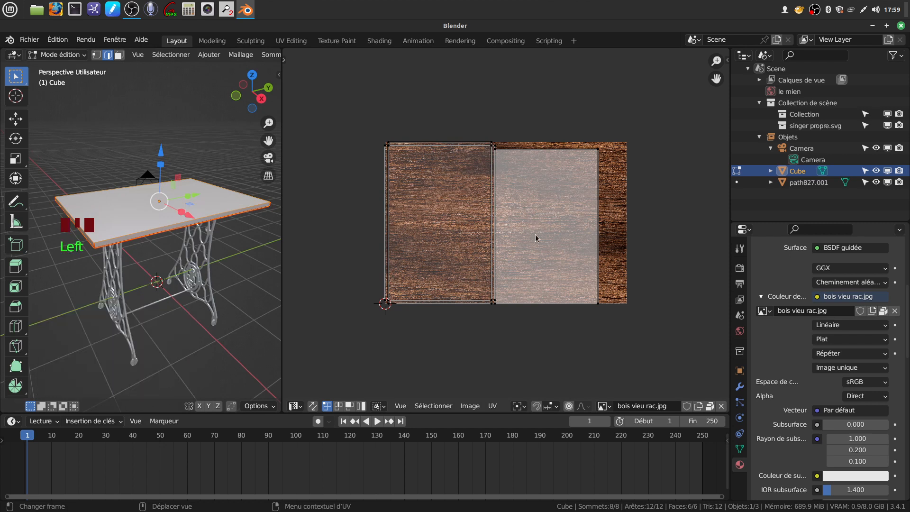
{"action": "left_click", "coordinate": [601, 153]}
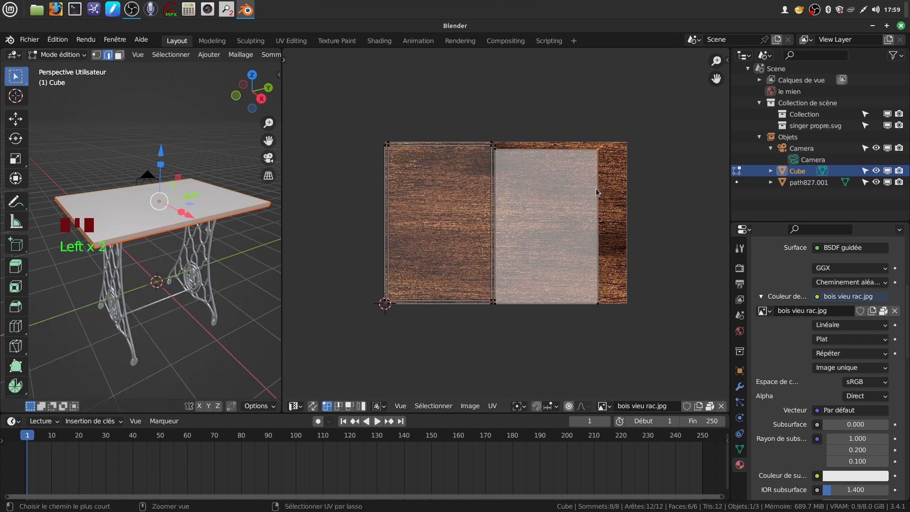
{"action": "key", "text": "ctrl+l"}
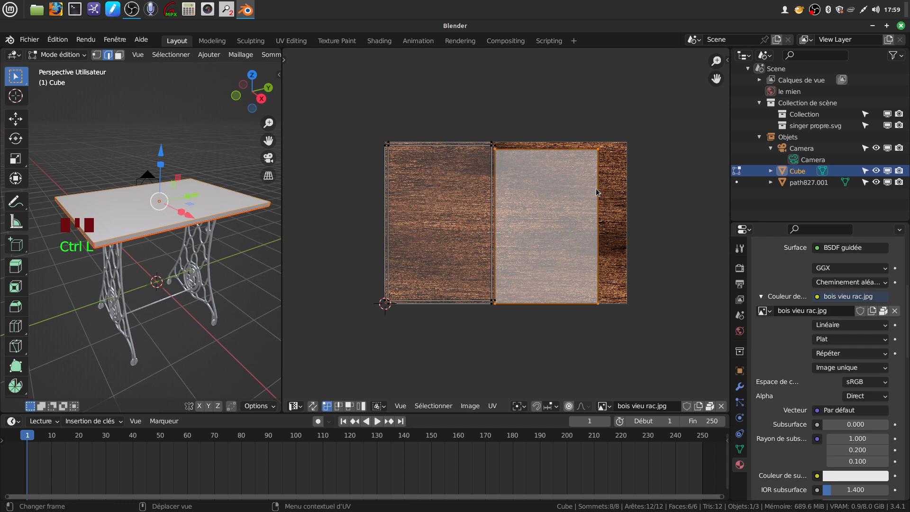
{"action": "key", "text": "g"}
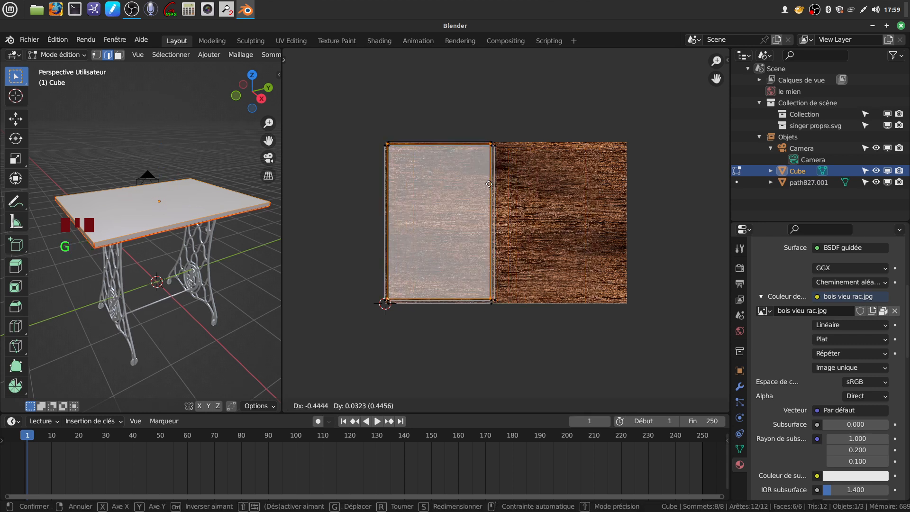
{"action": "left_click", "coordinate": [490, 184]}
Step: Select all the tabletop UV islands, rotate them 90°, and move them to the centre of the wood image
{"action": "left_click_drag", "start_coordinate": [367, 122], "coordinate": [531, 341]}
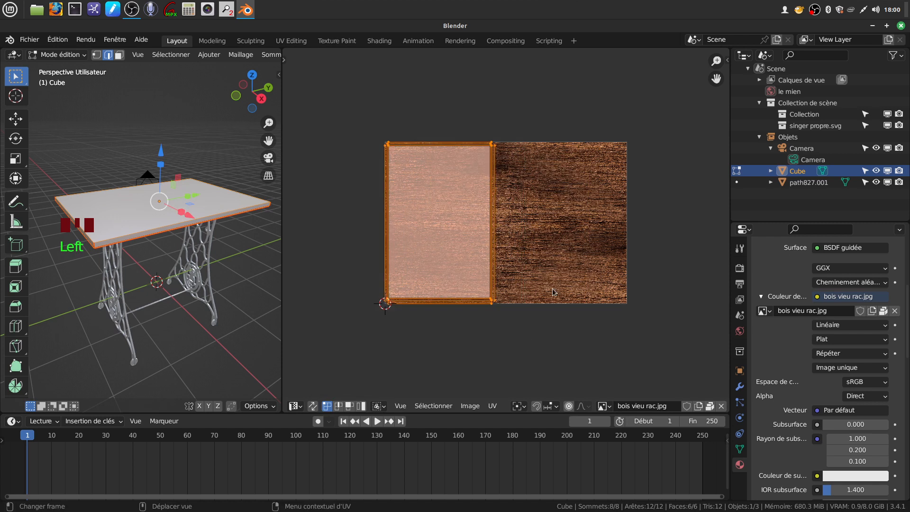
{"action": "key", "text": "r"}
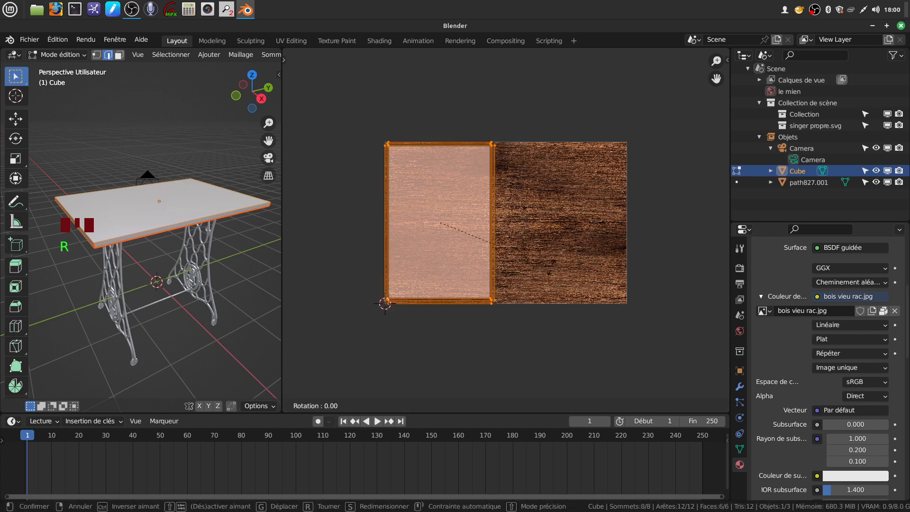
{"action": "type", "text": "90"}
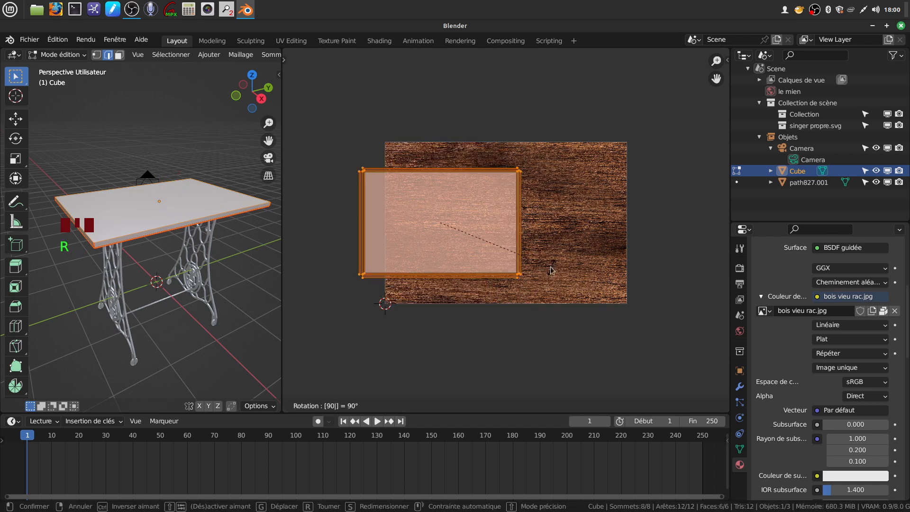
{"action": "key", "text": "Return"}
{"action": "key", "text": "g"}
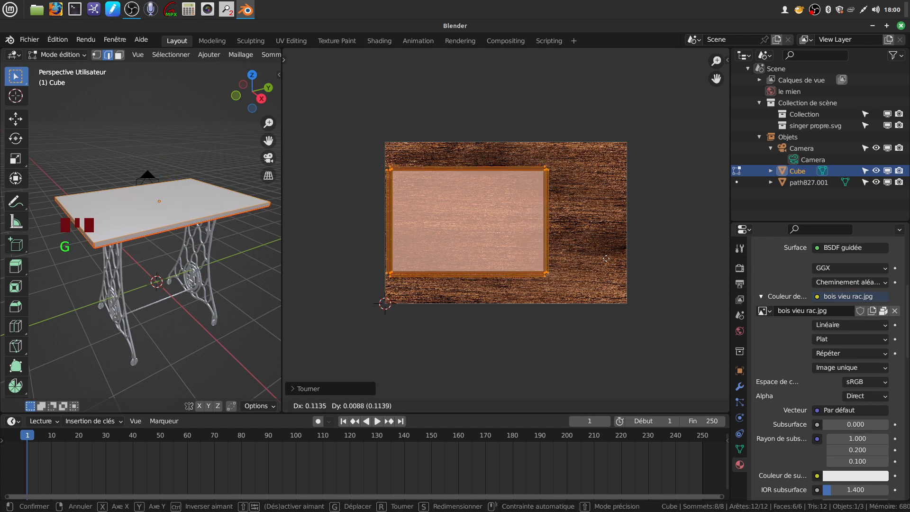
{"action": "left_click", "coordinate": [627, 279]}
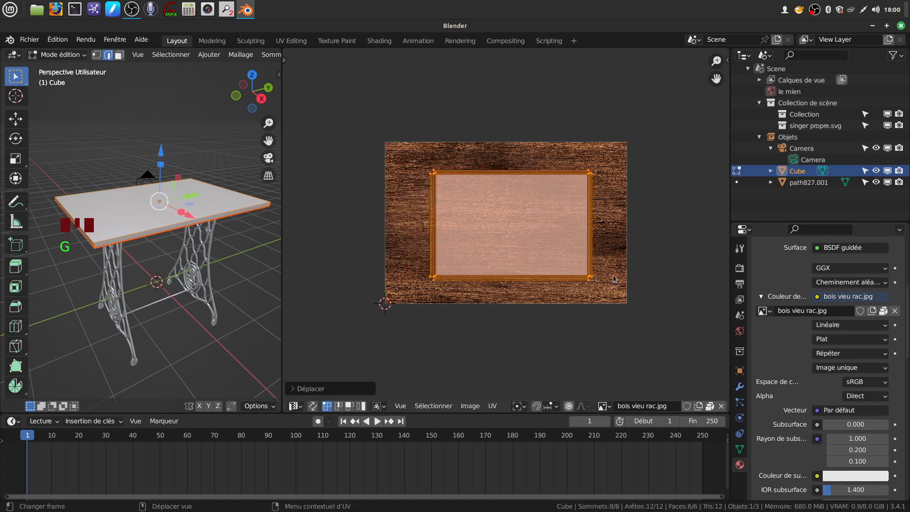
Step: Enlarge the UV islands well beyond the wood image's borders, and widen the 3D viewport in object mode
{"action": "key", "text": "s"}
{"action": "left_click", "coordinate": [693, 306]}
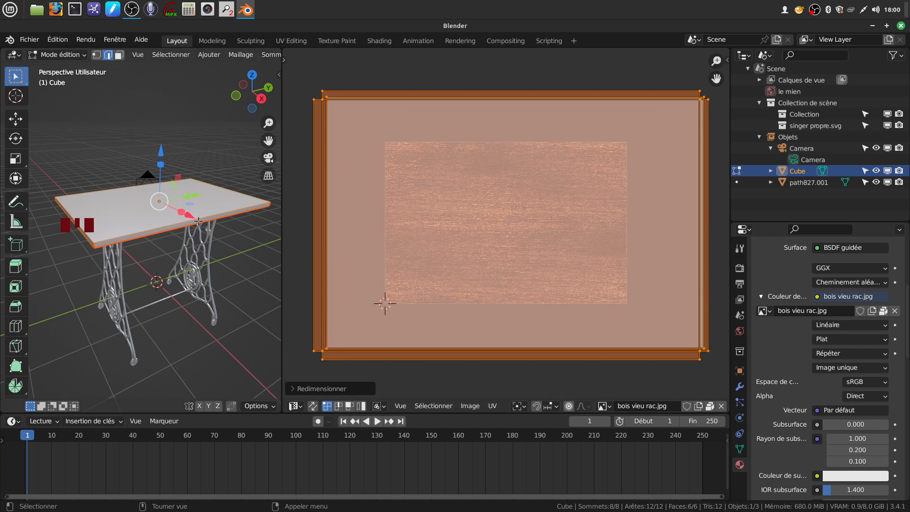
{"action": "key", "text": "Tab"}
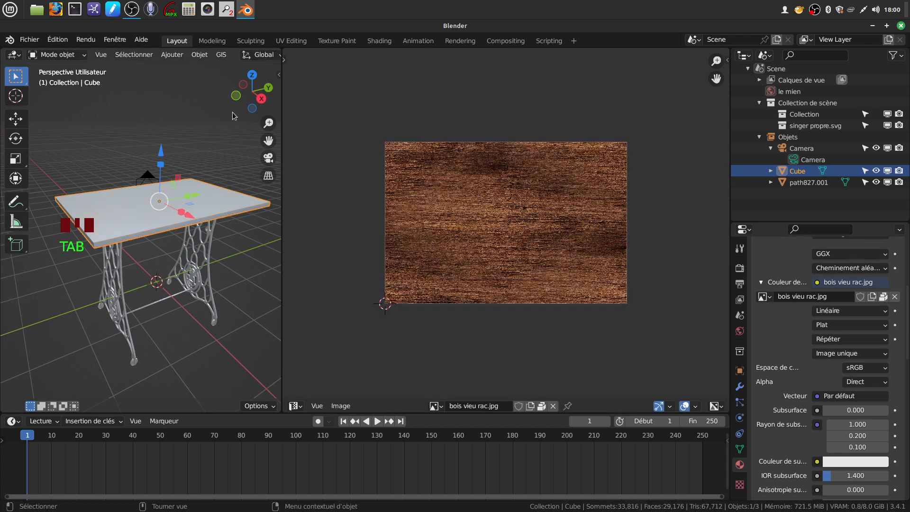
{"action": "left_click", "coordinate": [283, 235]}
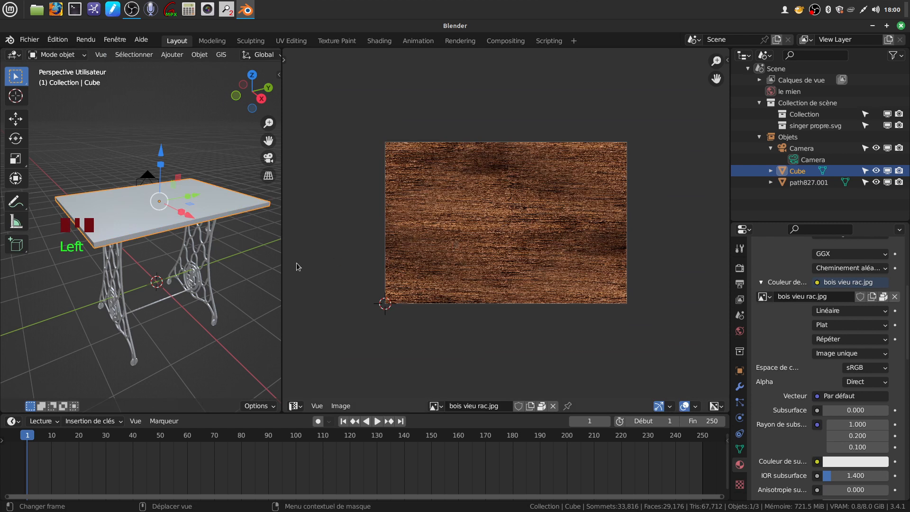
{"action": "left_click_drag", "start_coordinate": [284, 264], "coordinate": [419, 268]}
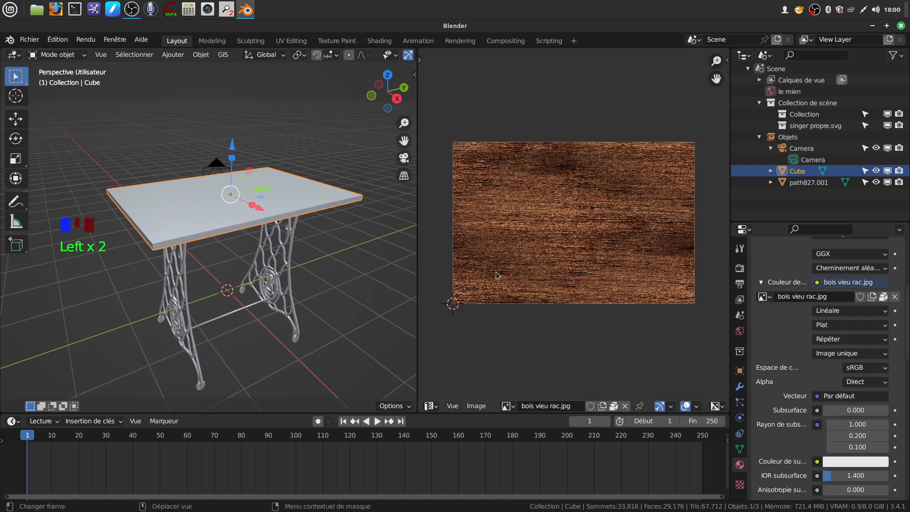
Step: In edit mode, scale the tabletop UV islands down to just under the wood image's size and move them inside its borders
{"action": "key", "text": "Tab"}
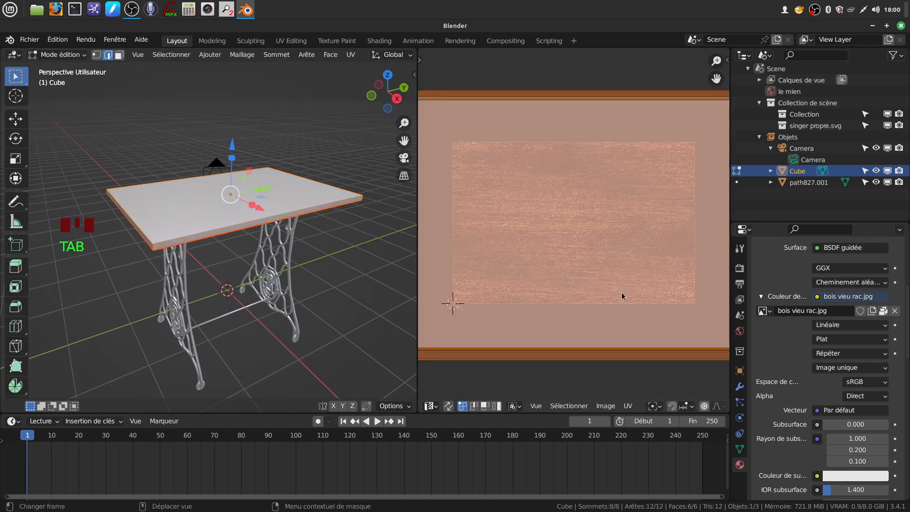
{"action": "scroll", "coordinate": [635, 351], "scroll_direction": "down", "scroll_amount": 2}
{"action": "key", "text": "s"}
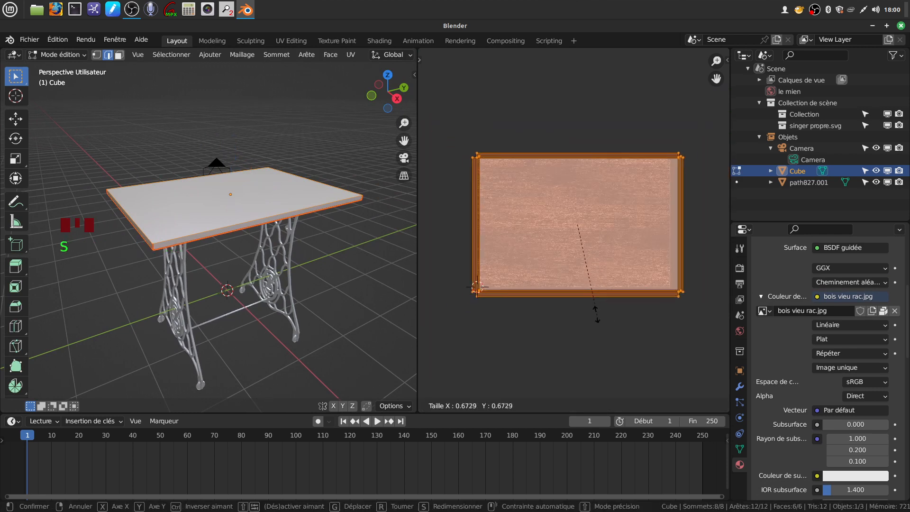
{"action": "left_click", "coordinate": [624, 313]}
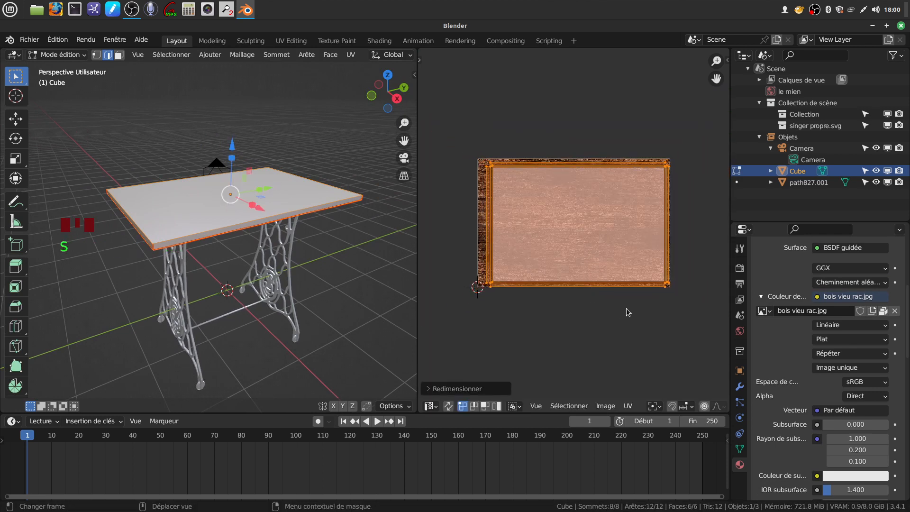
{"action": "key", "text": "g"}
{"action": "left_click", "coordinate": [627, 307]}
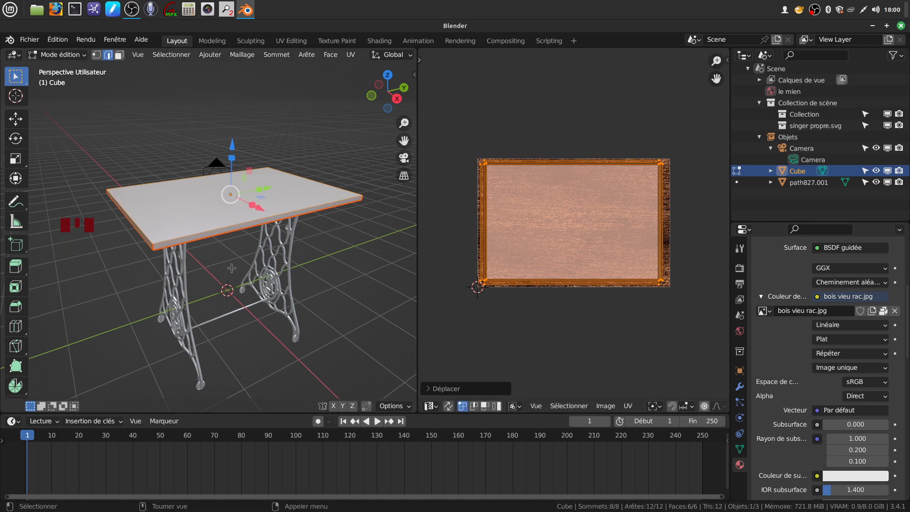
Step: Leave edit mode, show the 3D viewport in rendered shading, and examine the wood grain on the tabletop
{"action": "scroll", "coordinate": [231, 261], "scroll_direction": "up", "scroll_amount": 1}
{"action": "middle_click_drag", "start_coordinate": [211, 223], "coordinate": [247, 185]}
{"action": "key", "text": "Tab"}
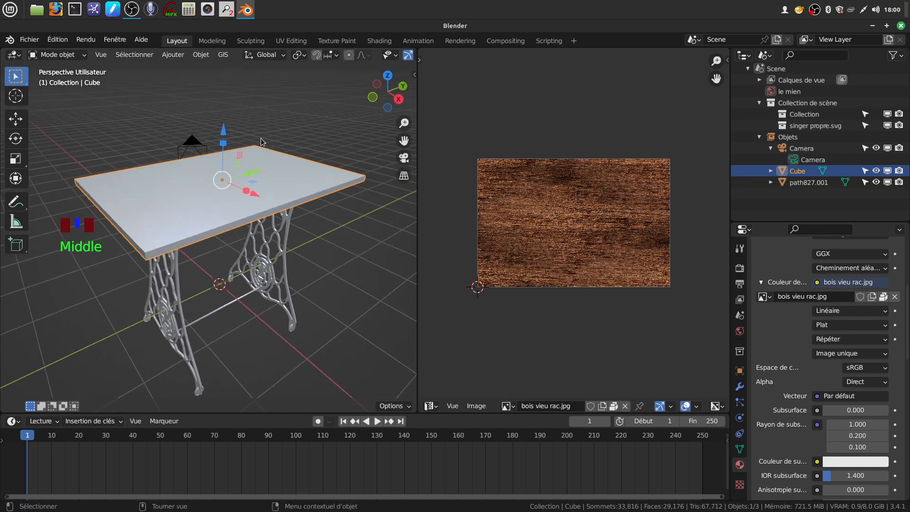
{"action": "scroll", "coordinate": [401, 56], "scroll_direction": "down", "scroll_amount": 10}
{"action": "left_click", "coordinate": [395, 56]}
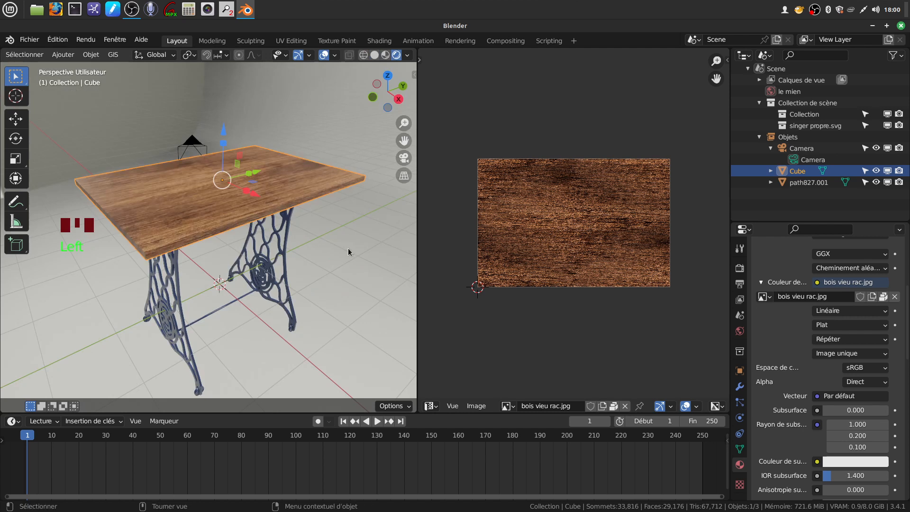
{"action": "scroll", "coordinate": [348, 249], "scroll_direction": "up", "scroll_amount": 3}
{"action": "middle_click_drag", "start_coordinate": [333, 220], "coordinate": [338, 251]}
{"action": "scroll", "coordinate": [351, 256], "scroll_direction": "down", "scroll_amount": 3}
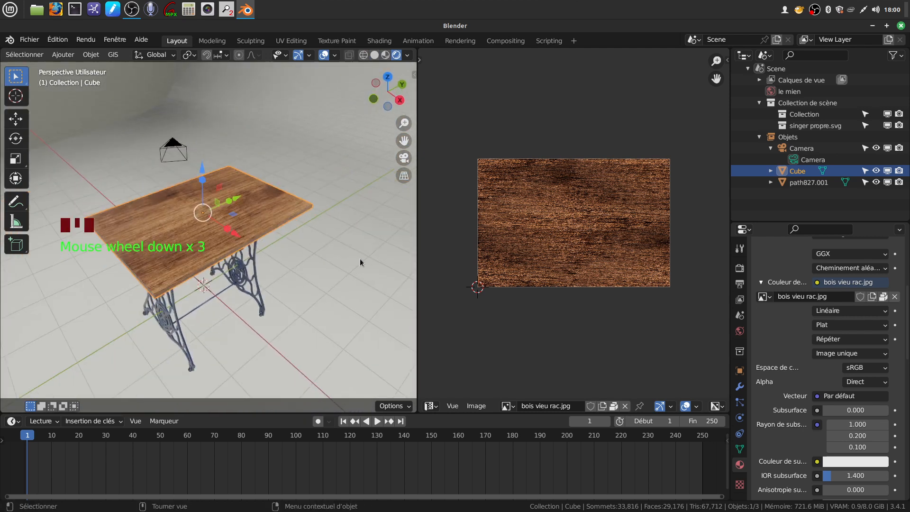
Step: Widen the 3D viewport further over the image area and return it to solid shading
{"action": "left_click_drag", "start_coordinate": [417, 236], "coordinate": [589, 237]}
{"action": "middle_click_drag", "start_coordinate": [497, 234], "coordinate": [423, 190]}
{"action": "middle_click_drag", "start_coordinate": [363, 227], "coordinate": [328, 235]}
{"action": "left_click", "coordinate": [545, 55]}
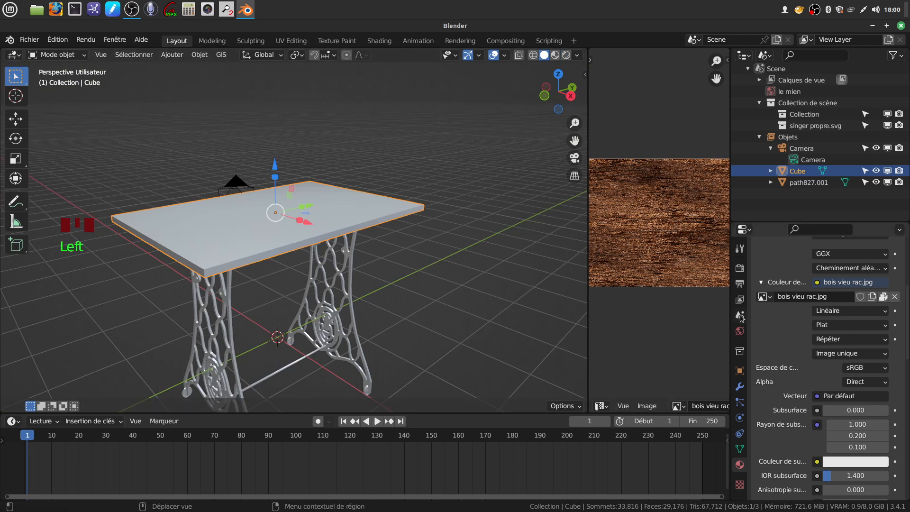
Step: Try a Bevel modifier on the tabletop, inspect its edges and corner, and remove the modifier
{"action": "left_click", "coordinate": [739, 387]}
{"action": "left_click", "coordinate": [893, 271]}
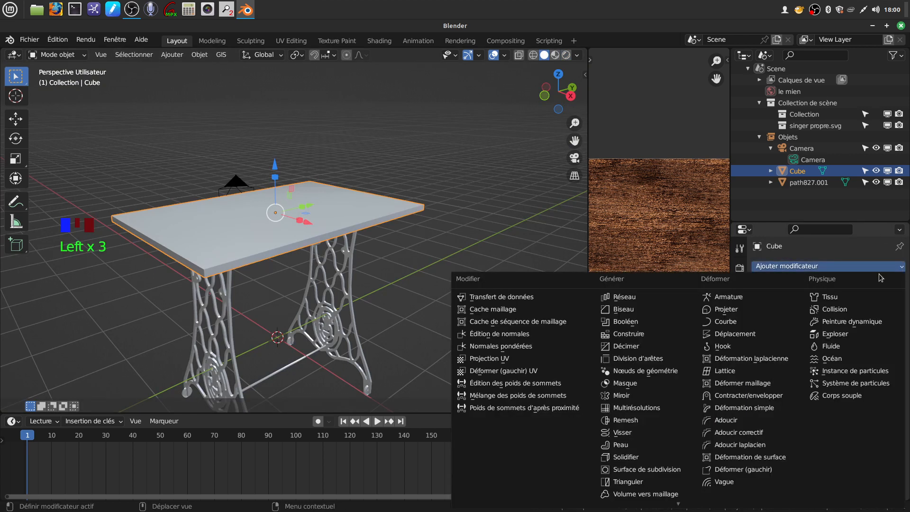
{"action": "left_click", "coordinate": [621, 311]}
{"action": "scroll", "coordinate": [424, 294], "scroll_direction": "up", "scroll_amount": 4}
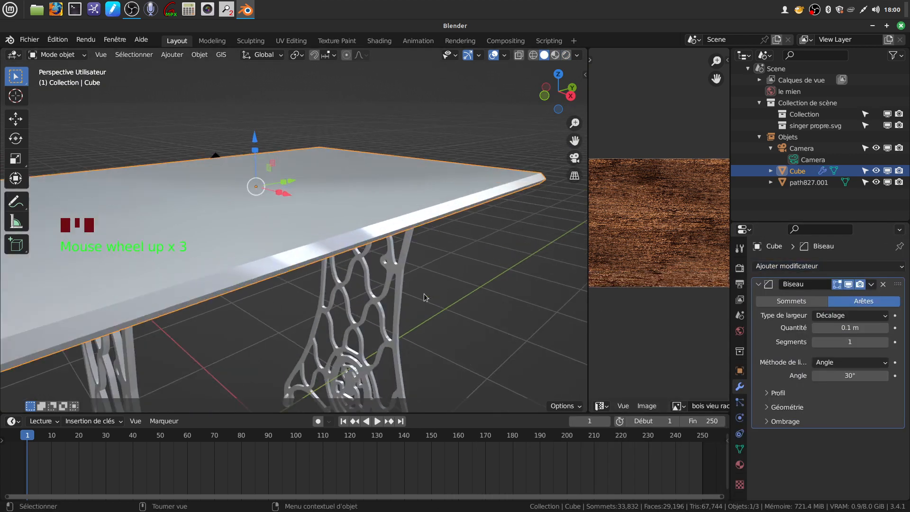
{"action": "middle_click_drag", "start_coordinate": [424, 294], "coordinate": [456, 249]}
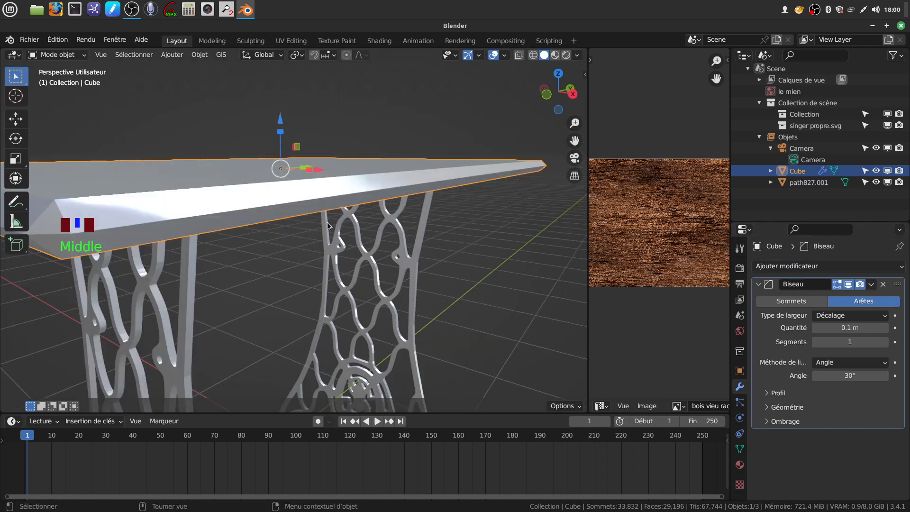
{"action": "scroll", "coordinate": [327, 226], "scroll_direction": "down", "scroll_amount": 2}
{"action": "middle_click_drag", "start_coordinate": [340, 227], "coordinate": [349, 229]}
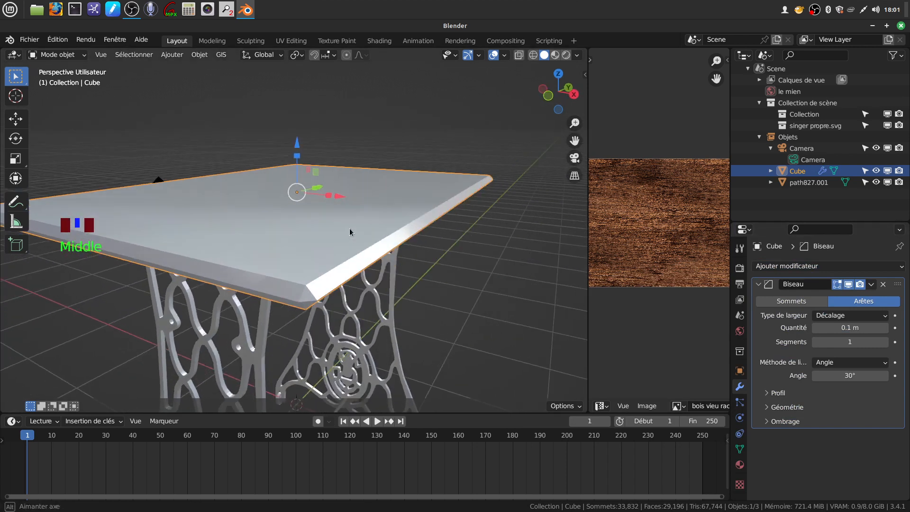
{"action": "left_click", "coordinate": [883, 284]}
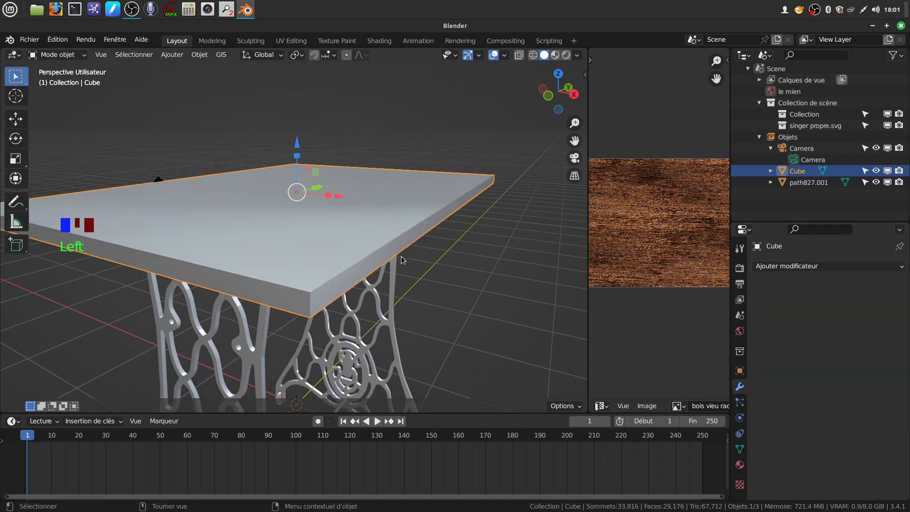
Step: Bevel all the tabletop's edges in edit mode with a width of about 0.0114 m and 3 segments
{"action": "key", "text": "ctrl+b"}
{"action": "key", "text": "Tab"}
{"action": "left_click", "coordinate": [113, 59]}
{"action": "key", "text": "ctrl"}
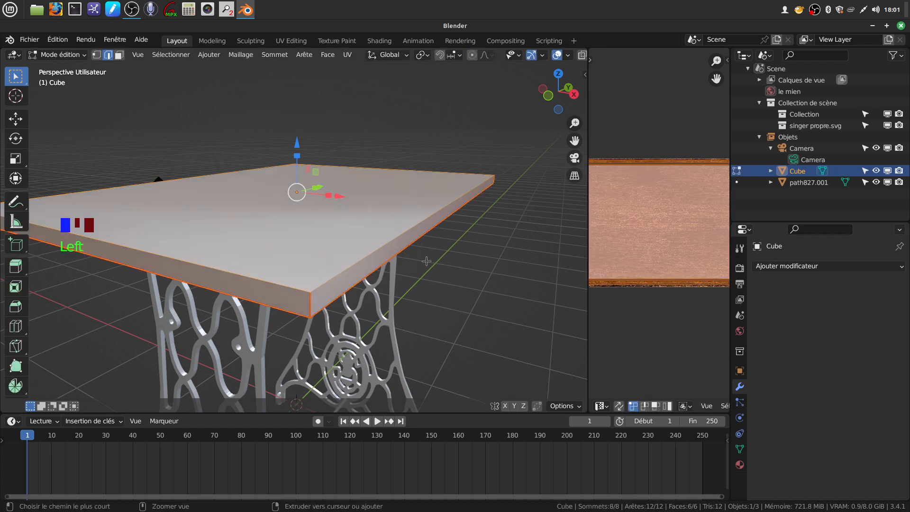
{"action": "key", "text": "ctrl+b"}
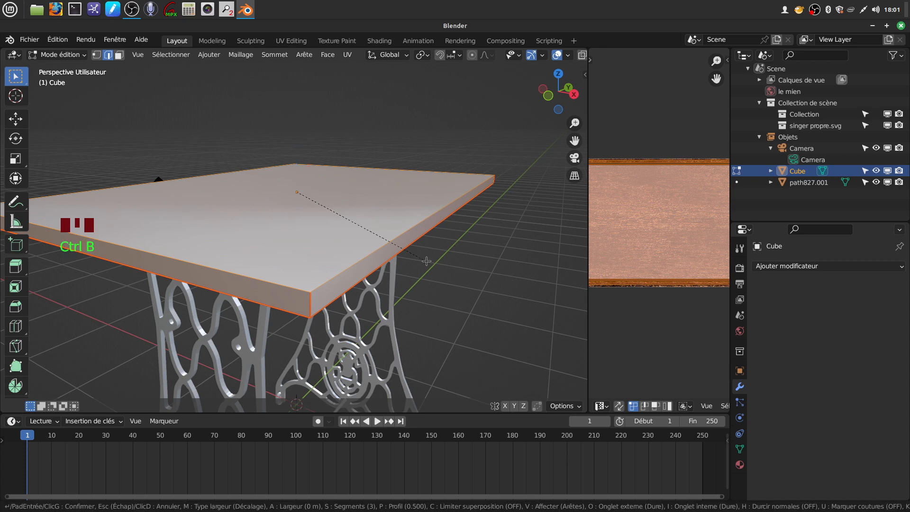
{"action": "left_click", "coordinate": [431, 260]}
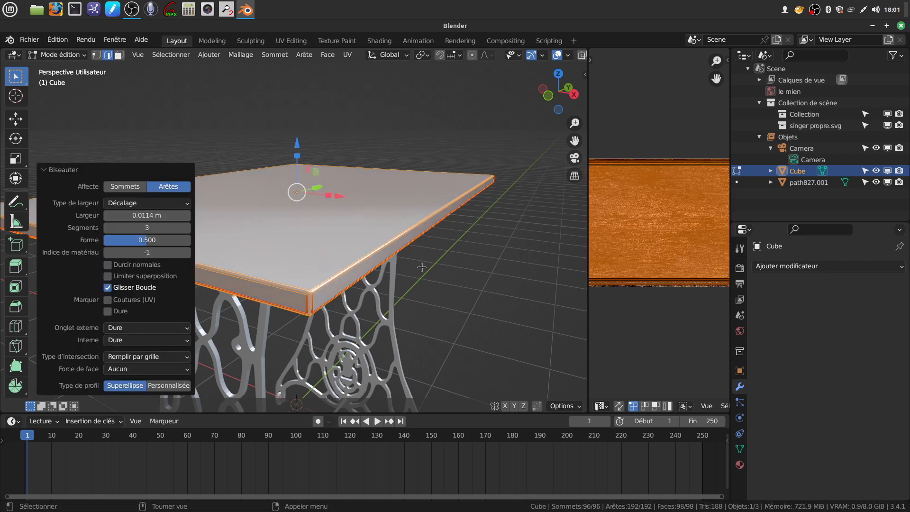
{"action": "scroll", "coordinate": [390, 300], "scroll_direction": "up", "scroll_amount": 5}
{"action": "scroll", "coordinate": [371, 294], "scroll_direction": "down", "scroll_amount": 5}
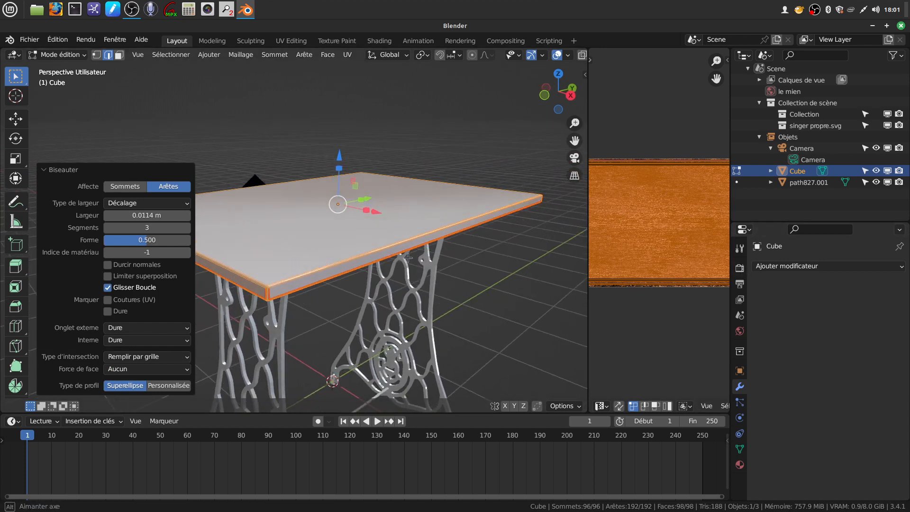
Step: Return to object mode and display the bevelled table in rendered shading
{"action": "key", "text": "Tab"}
{"action": "key", "text": "Tab"}
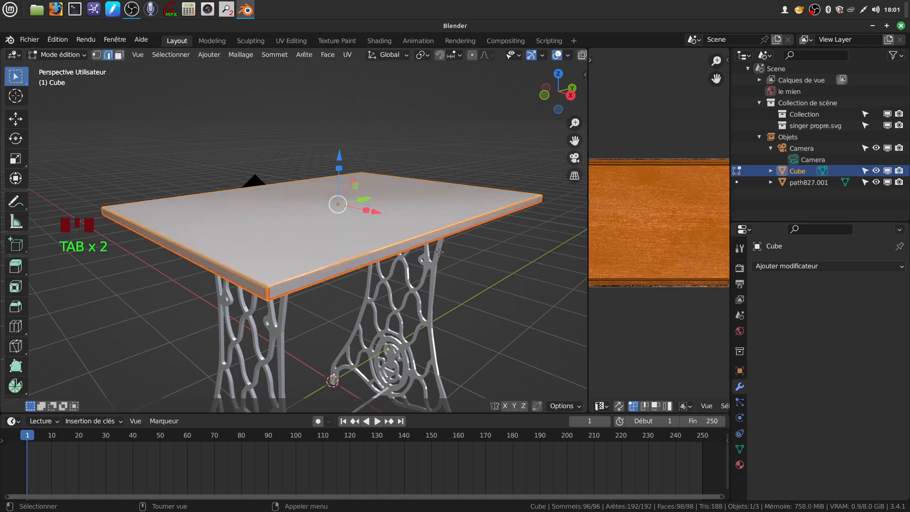
{"action": "scroll", "coordinate": [440, 286], "scroll_direction": "up", "scroll_amount": 5}
{"action": "scroll", "coordinate": [440, 286], "scroll_direction": "down", "scroll_amount": 3}
{"action": "key", "text": "Tab"}
{"action": "scroll", "coordinate": [440, 286], "scroll_direction": "down", "scroll_amount": 2}
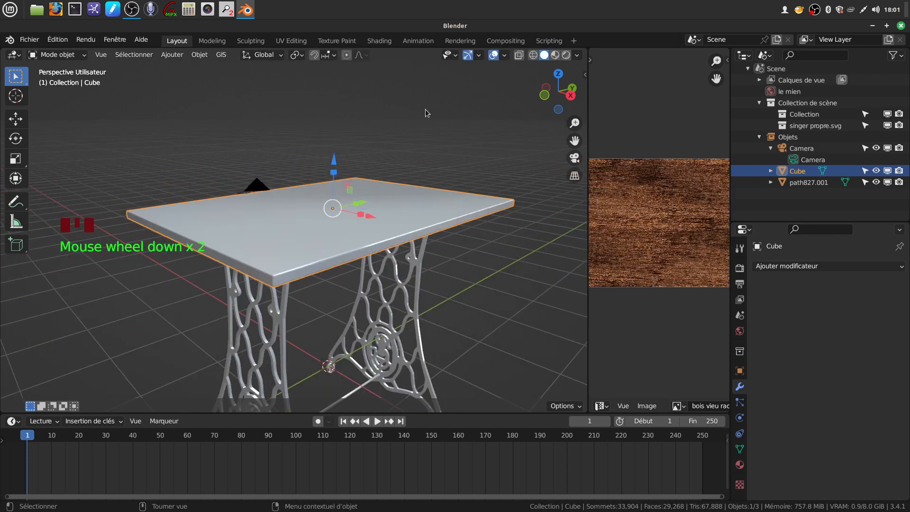
{"action": "left_click", "coordinate": [566, 55]}
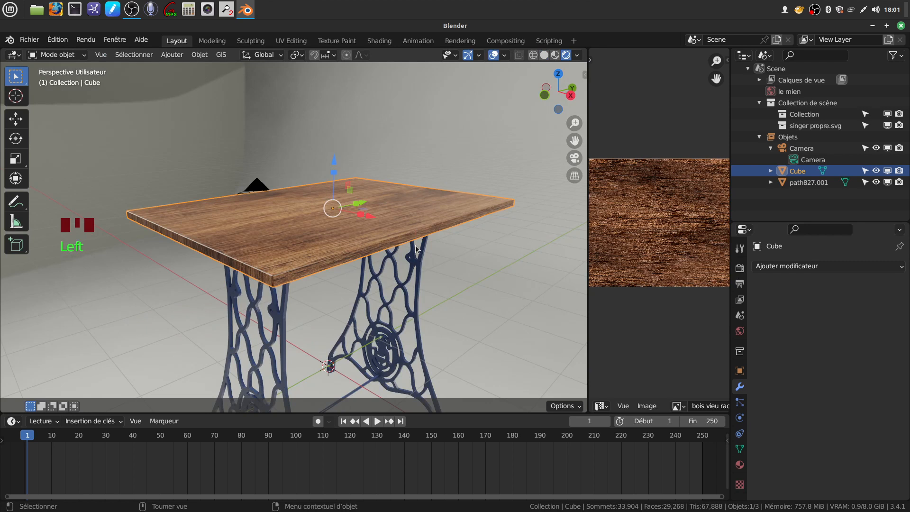
Step: Clear the selection and examine the textured tabletop, its bevelled edges and the legs from several angles
{"action": "scroll", "coordinate": [320, 321], "scroll_direction": "up", "scroll_amount": 2}
{"action": "middle_click_drag", "start_coordinate": [360, 276], "coordinate": [145, 129]}
{"action": "left_click", "coordinate": [145, 129]}
{"action": "middle_click_drag", "start_coordinate": [226, 178], "coordinate": [322, 239]}
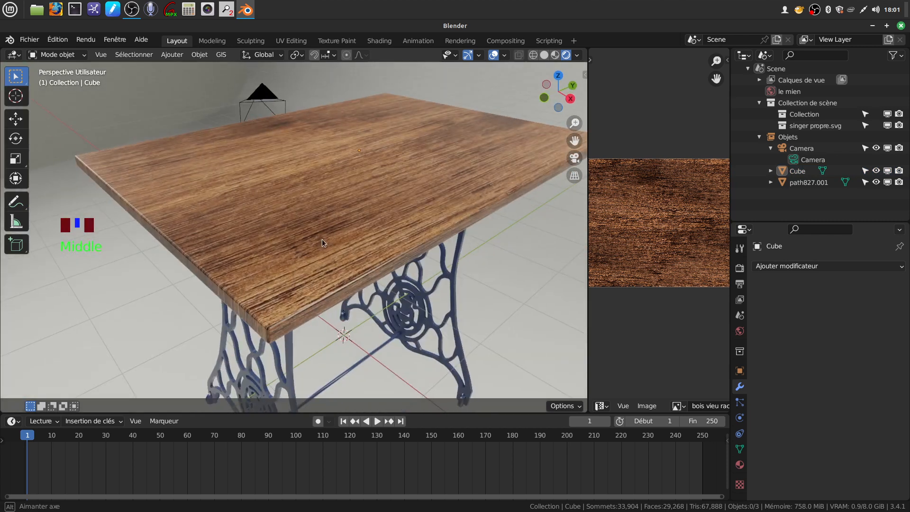
{"action": "scroll", "coordinate": [513, 201], "scroll_direction": "down", "scroll_amount": 3}
{"action": "middle_click_drag", "start_coordinate": [513, 200], "coordinate": [375, 185]}
{"action": "scroll", "coordinate": [418, 223], "scroll_direction": "up", "scroll_amount": 2}
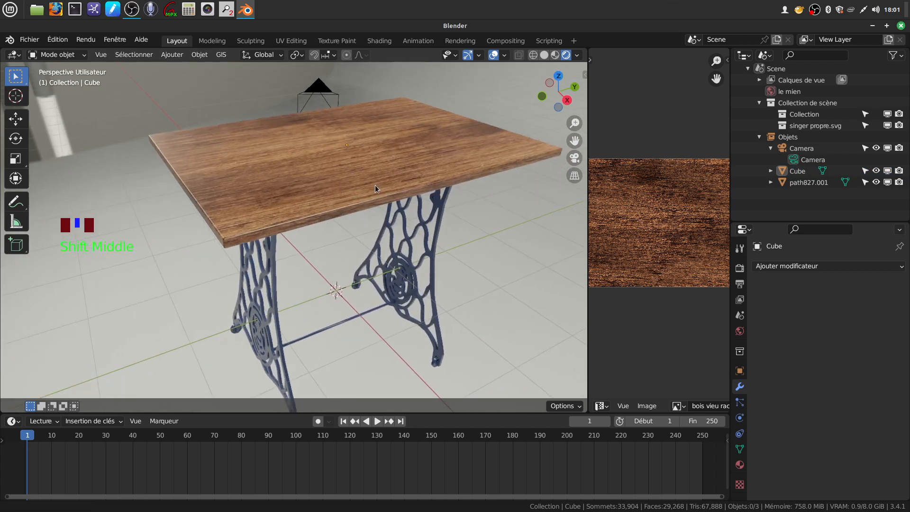
Step: Try joining the tabletop and the leg stand into one object, undo the join, and clear the selection
{"action": "left_click", "coordinate": [375, 186]}
{"action": "left_click", "coordinate": [431, 233], "text": "shift"}
{"action": "right_click_drag", "start_coordinate": [506, 232], "coordinate": [450, 234]}
{"action": "middle_click_drag", "start_coordinate": [436, 259], "coordinate": [439, 245]}
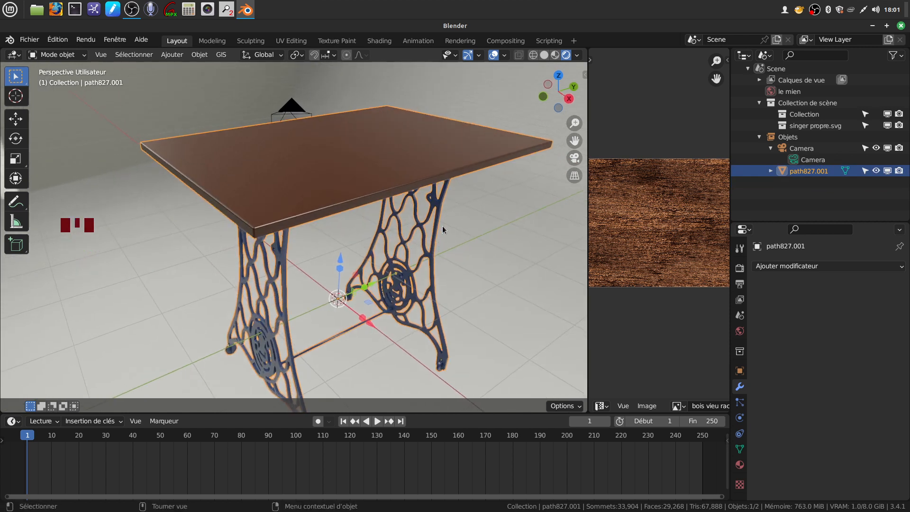
{"action": "key", "text": "ctrl+z"}
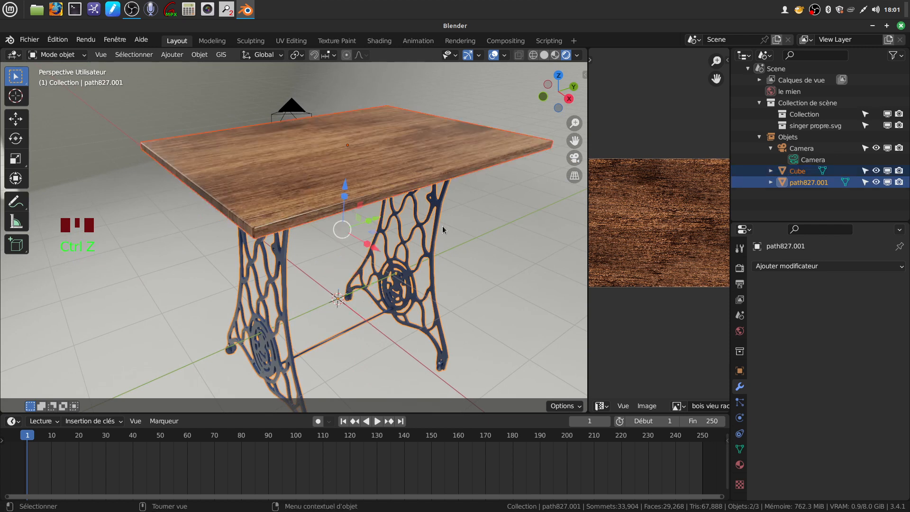
{"action": "scroll", "coordinate": [434, 175], "scroll_direction": "down", "scroll_amount": 1}
{"action": "middle_click_drag", "start_coordinate": [434, 175], "coordinate": [391, 159], "text": "shift"}
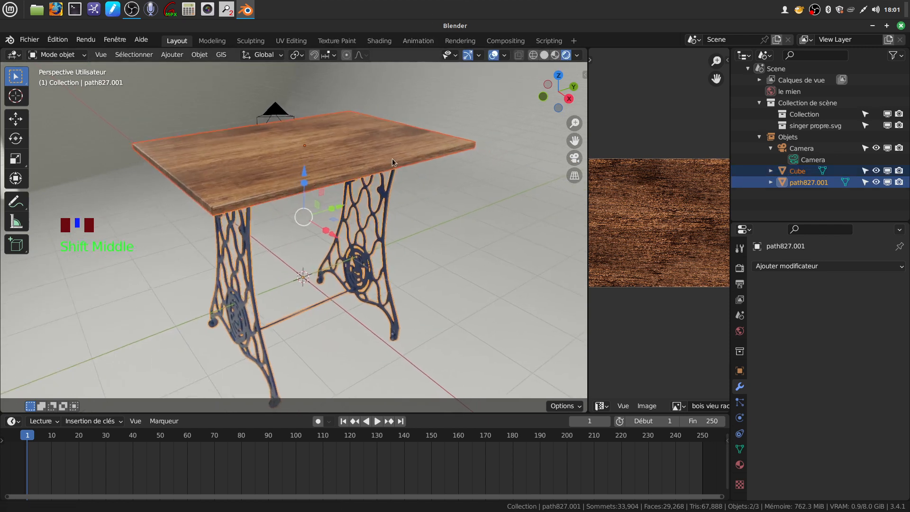
{"action": "left_click", "coordinate": [438, 236]}
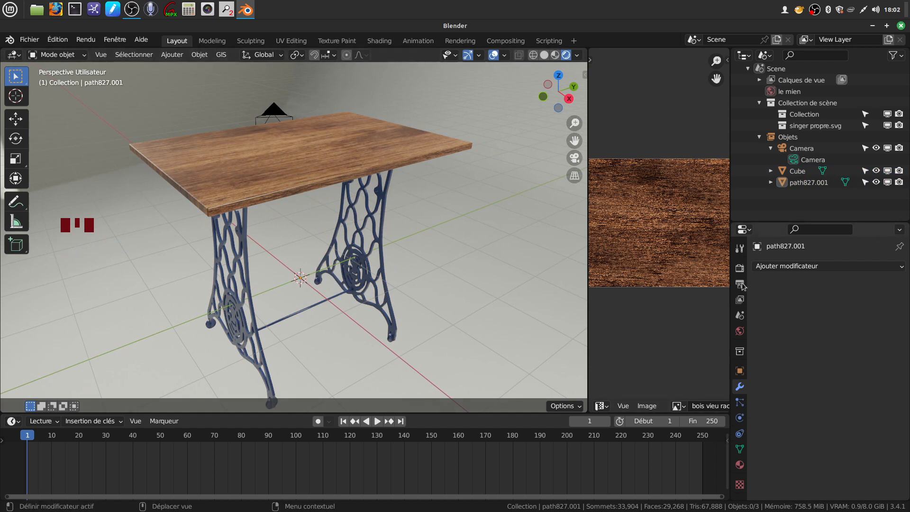
Step: Delete the second UV map, CarteUV, from the leg stand's mesh data
{"action": "left_click", "coordinate": [740, 449]}
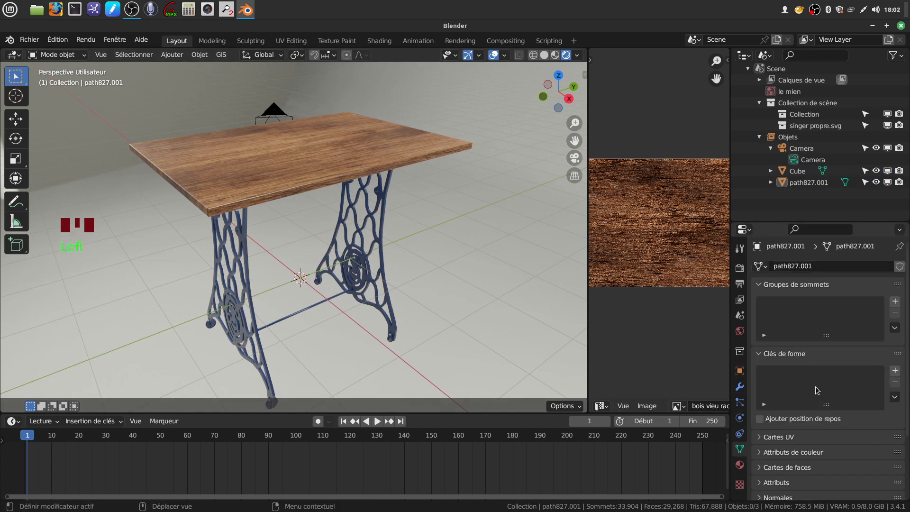
{"action": "left_click", "coordinate": [760, 437]}
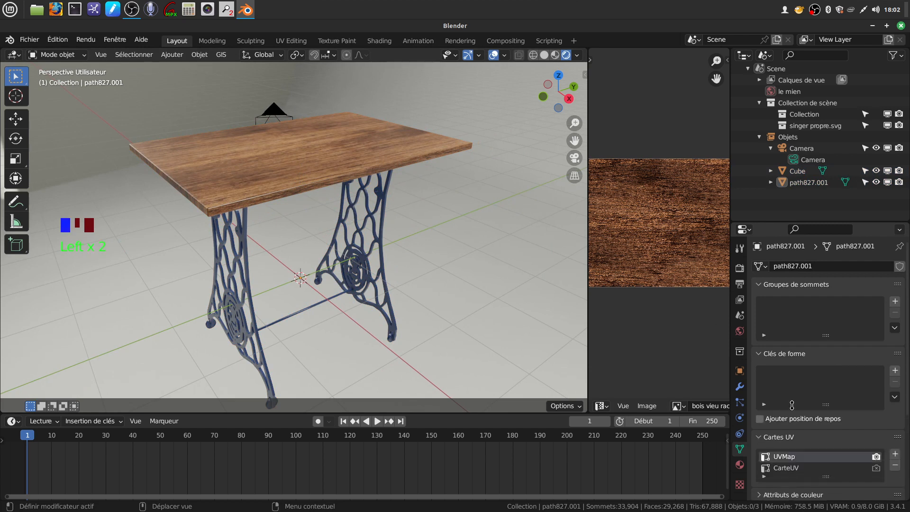
{"action": "scroll", "coordinate": [801, 397], "scroll_direction": "down", "scroll_amount": 3}
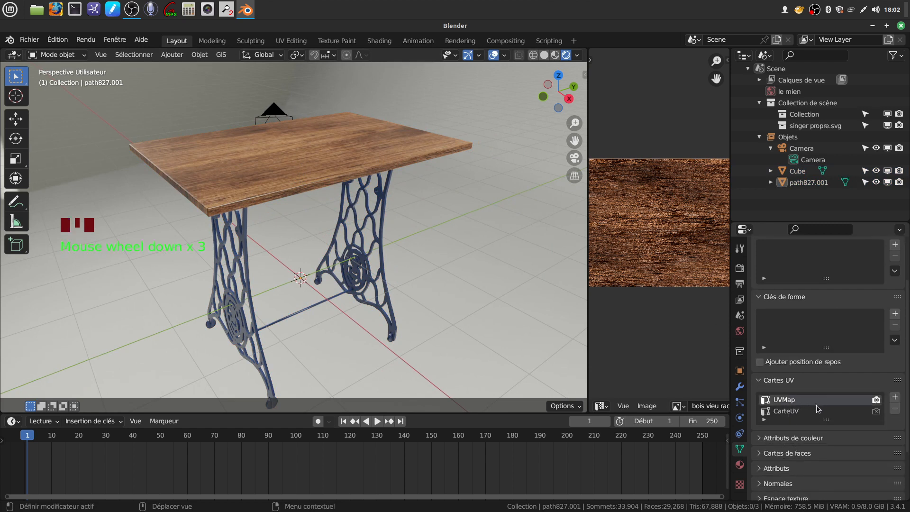
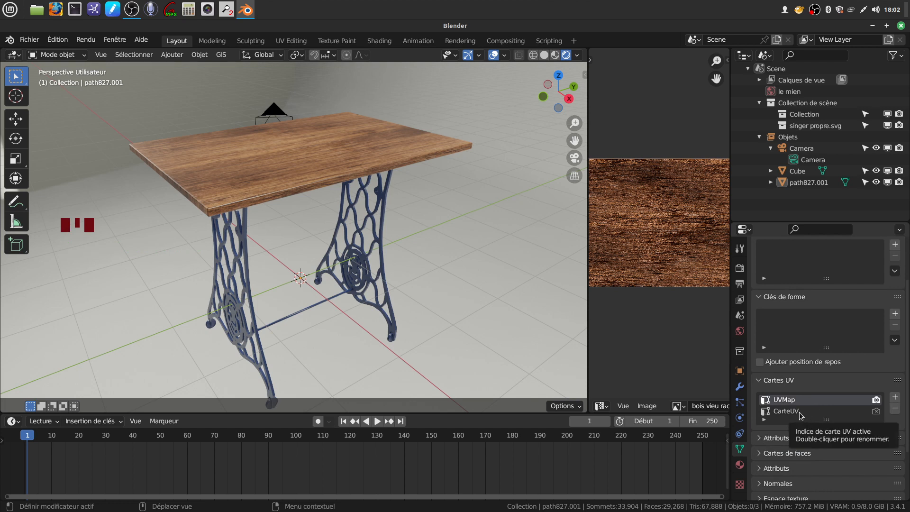
{"action": "left_click", "coordinate": [802, 413]}
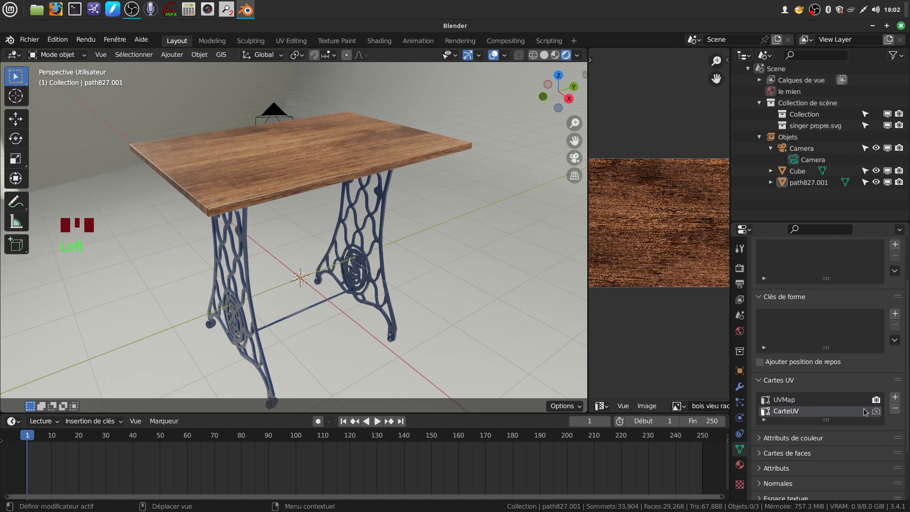
{"action": "left_click", "coordinate": [895, 409]}
Step: Rename the leg stand's remaining UV map as "carte uv"
{"action": "triple_click", "coordinate": [798, 400]}
{"action": "key", "text": "BackSpace"}
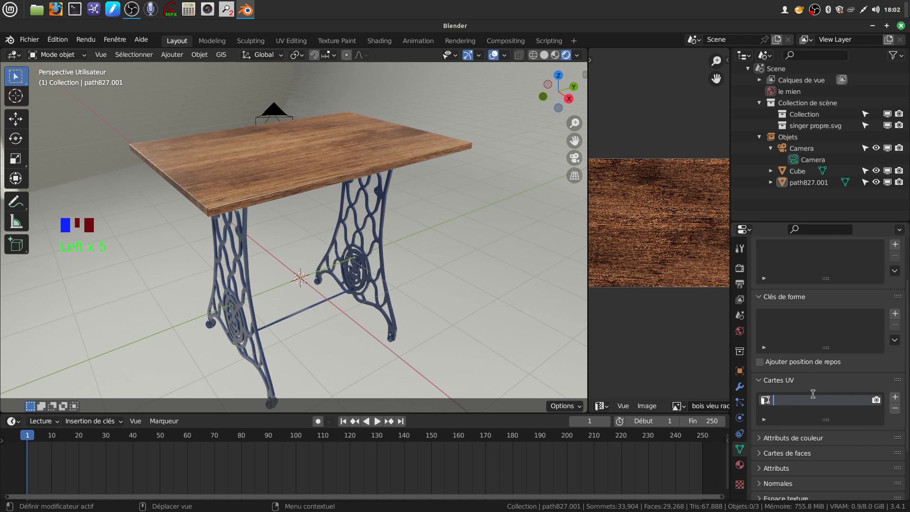
{"action": "type", "text": "carte uv"}
{"action": "key", "text": "Return"}
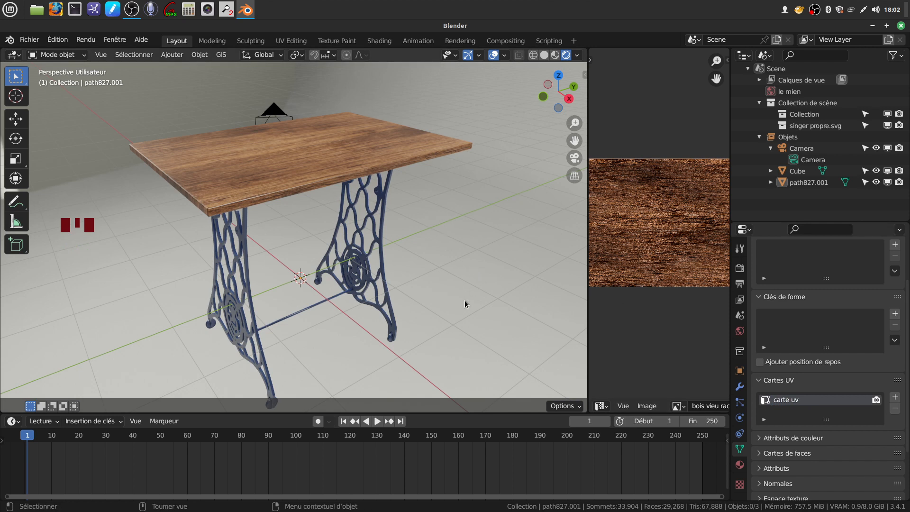
Step: Join the tabletop and the leg stand into one object, with the leg stand as the active object
{"action": "left_click", "coordinate": [380, 243]}
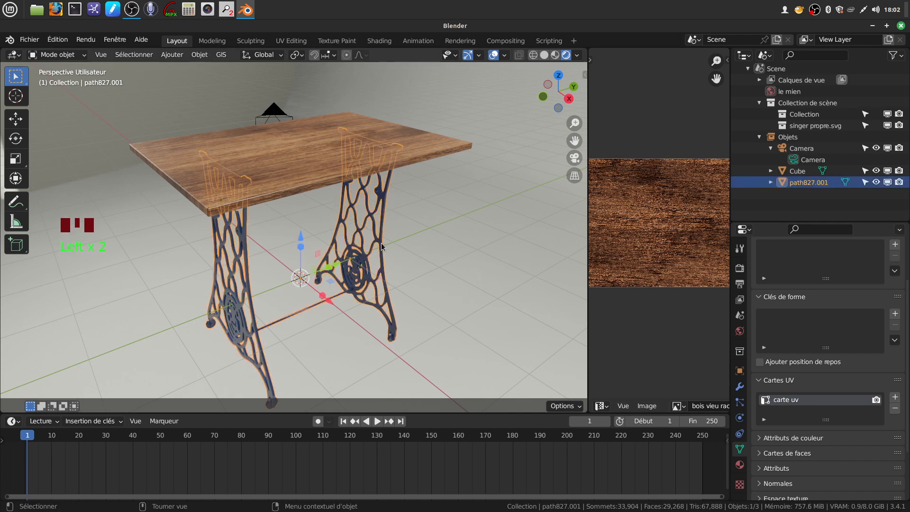
{"action": "left_click", "coordinate": [408, 157]}
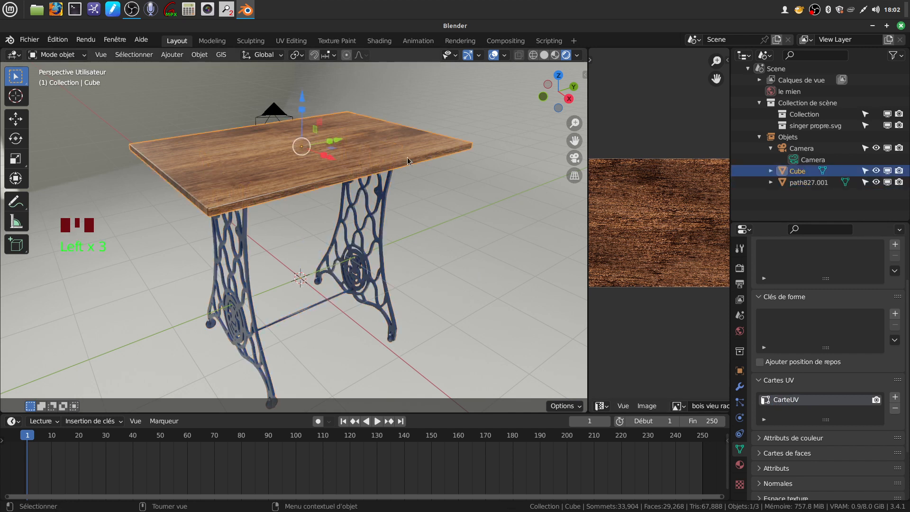
{"action": "left_click", "coordinate": [380, 243], "text": "shift"}
{"action": "right_click", "coordinate": [424, 234]}
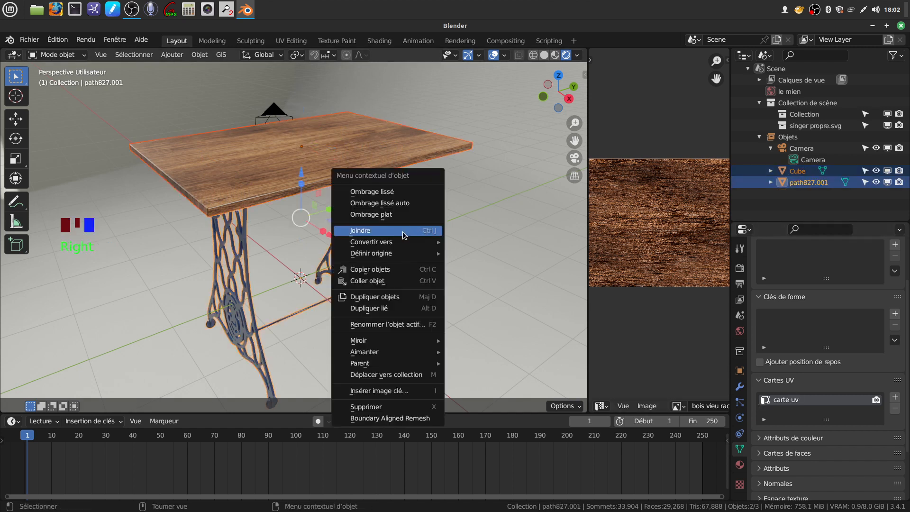
{"action": "left_click", "coordinate": [404, 236]}
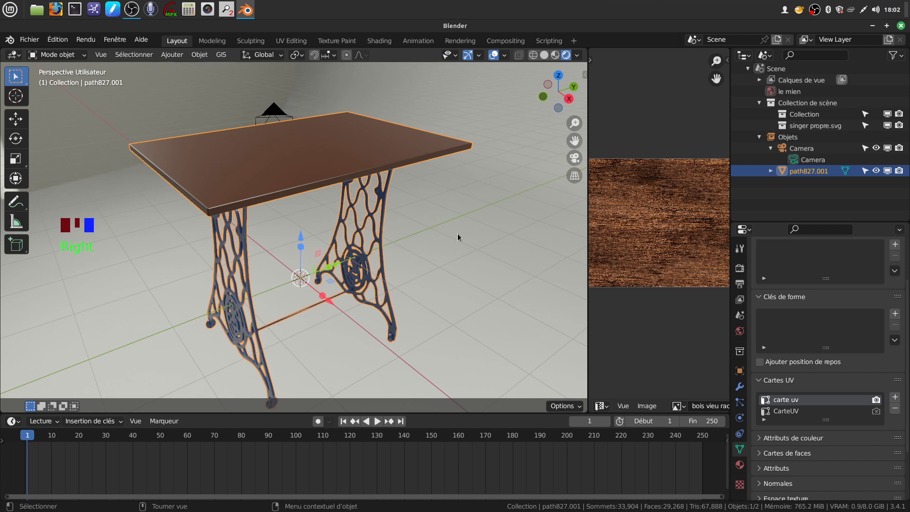
Step: Delete both UV maps, CarteUV and carte uv, from the joined table
{"action": "left_click", "coordinate": [791, 415]}
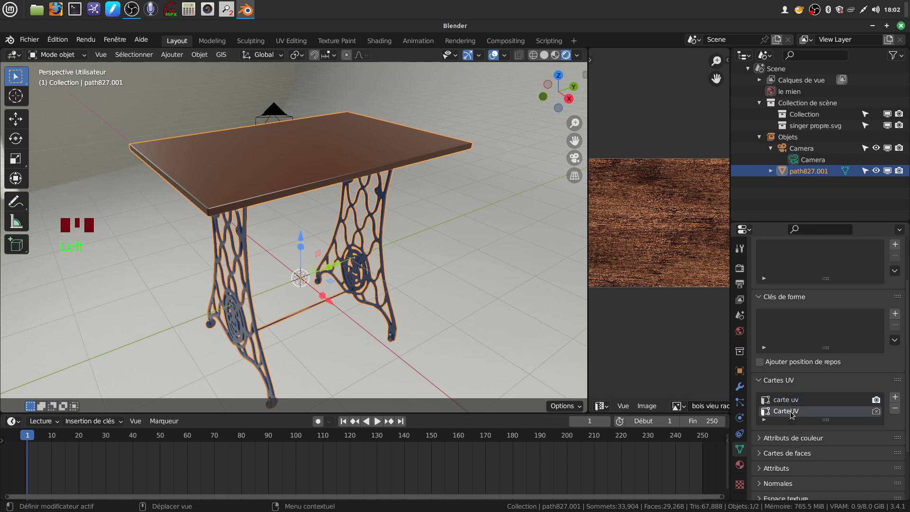
{"action": "left_click", "coordinate": [895, 408]}
{"action": "left_click", "coordinate": [896, 410]}
Step: Widen the image editor and unwrap the tabletop's selected geometry in edit mode with the angle-based method
{"action": "middle_click_drag", "start_coordinate": [400, 264], "coordinate": [349, 258], "text": "shift"}
{"action": "left_click_drag", "start_coordinate": [587, 321], "coordinate": [437, 320]}
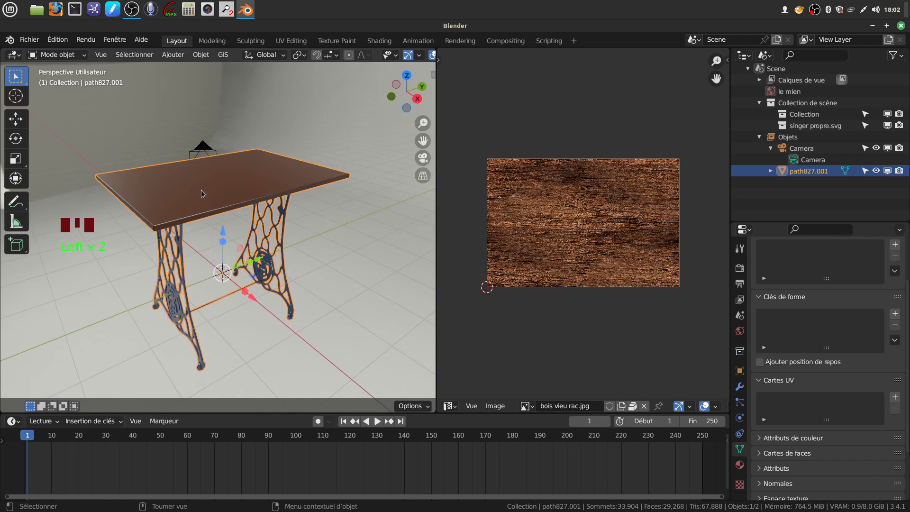
{"action": "key", "text": "Tab"}
{"action": "middle_click_drag", "start_coordinate": [249, 192], "coordinate": [270, 133]}
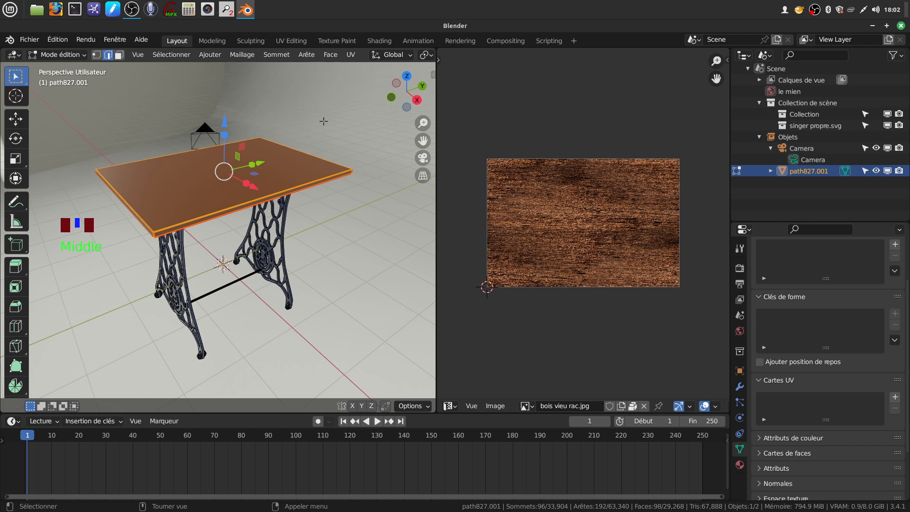
{"action": "key", "text": "u"}
{"action": "left_click", "coordinate": [294, 122]}
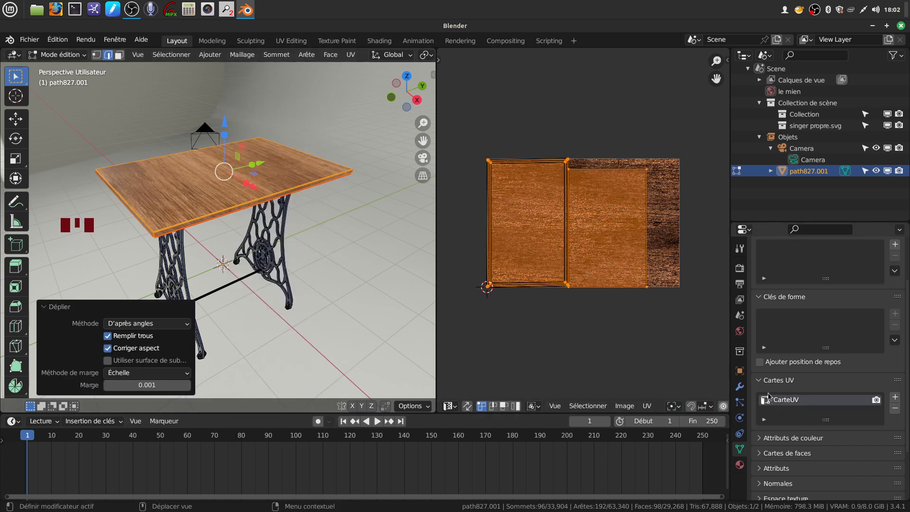
Step: Select the second large UV island and move it over the first one so that they overlap
{"action": "left_click", "coordinate": [602, 203]}
{"action": "left_click", "coordinate": [589, 173]}
{"action": "key", "text": "ctrl+l"}
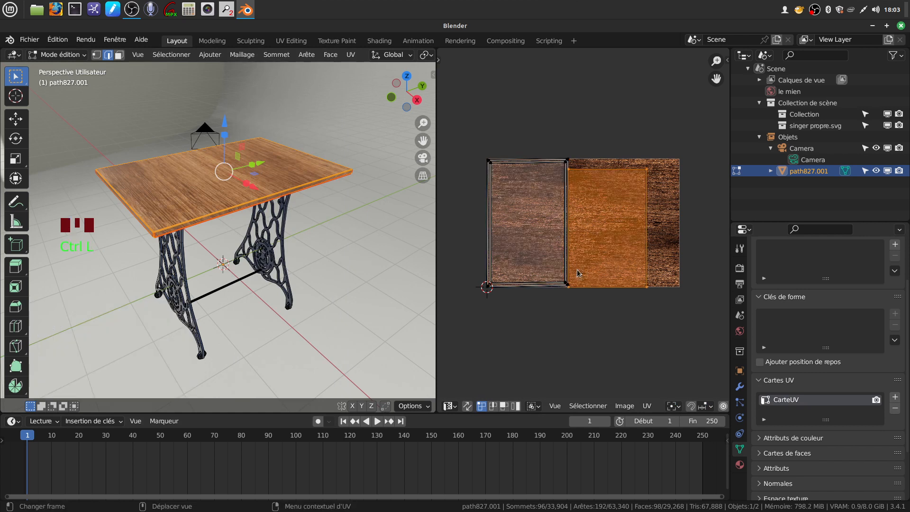
{"action": "key", "text": "g"}
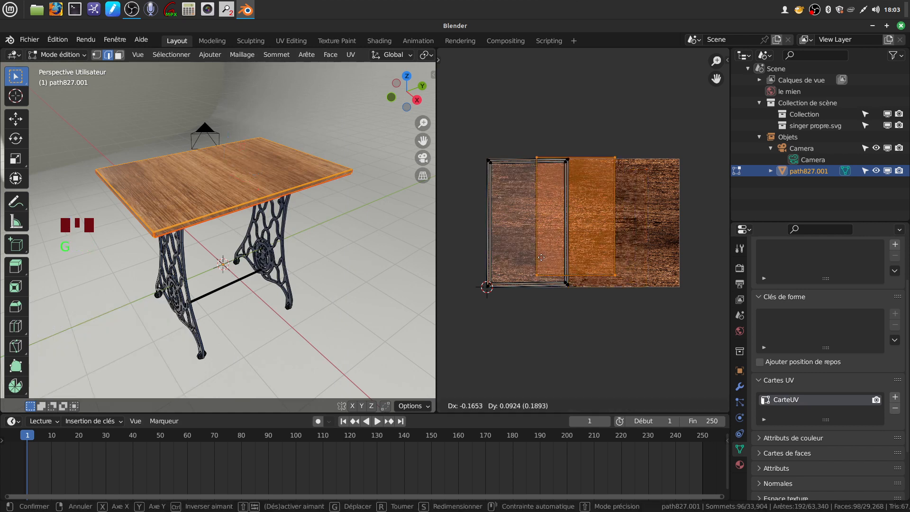
{"action": "left_click", "coordinate": [498, 258]}
Step: Select all the tabletop's UV islands and rotate them 90 degrees
{"action": "left_click_drag", "start_coordinate": [469, 141], "coordinate": [586, 307]}
{"action": "type", "text": "r"}
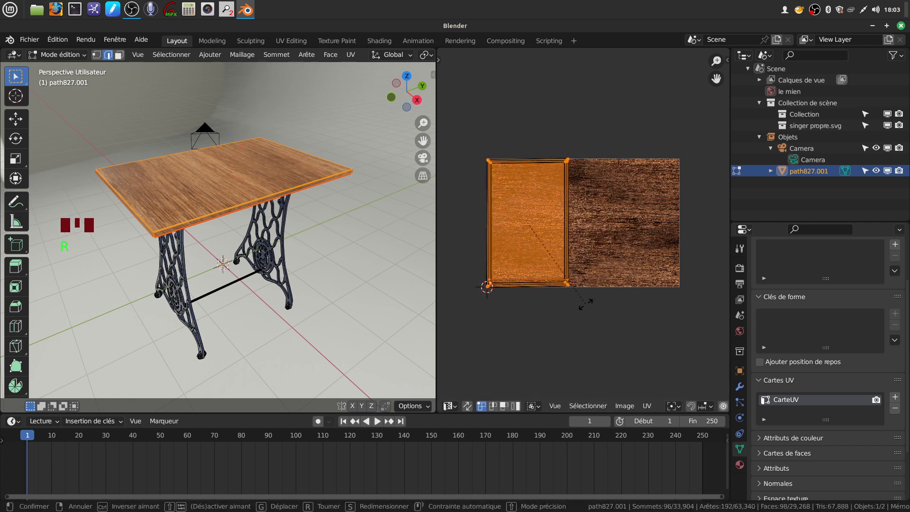
{"action": "type", "text": "90"}
{"action": "key", "text": "Return"}
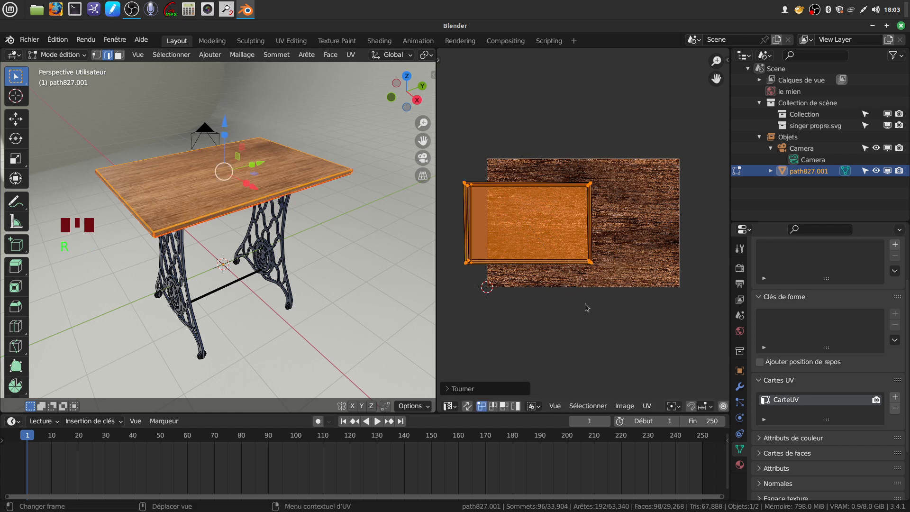
Step: Centre the stacked UV islands on the wood image and scale them up to cover most of it
{"action": "key", "text": "g"}
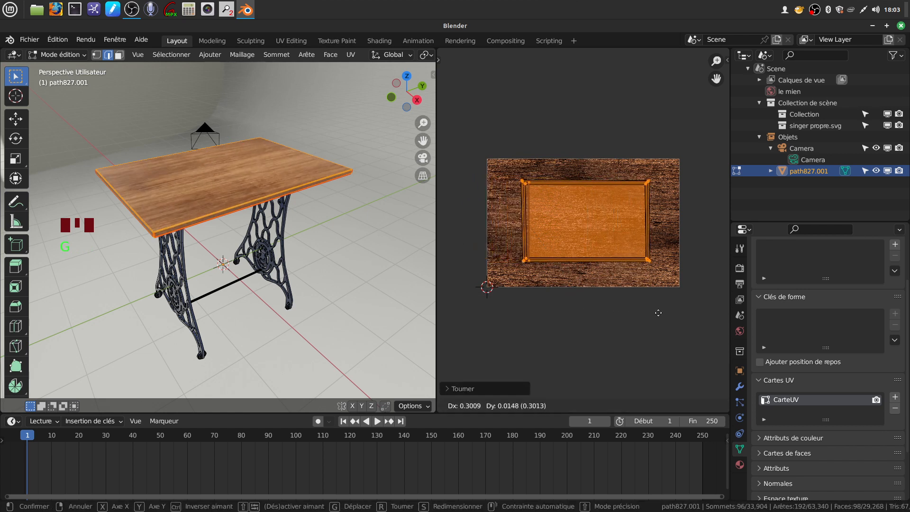
{"action": "left_click", "coordinate": [655, 312]}
{"action": "key", "text": "s"}
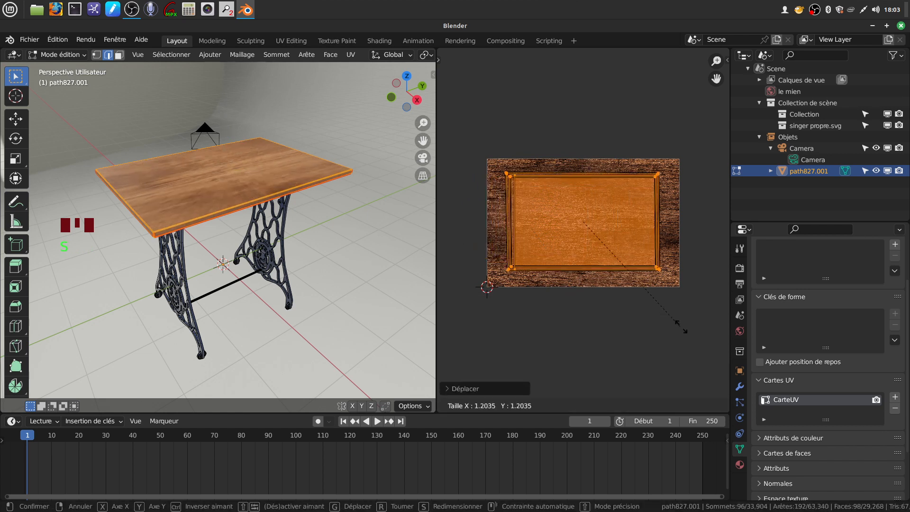
{"action": "left_click", "coordinate": [708, 330]}
Step: Return to object mode and clear the selection to check the re-mapped wood texture on the tabletop
{"action": "middle_click_drag", "start_coordinate": [337, 224], "coordinate": [314, 223]}
{"action": "key", "text": "Tab"}
{"action": "left_click", "coordinate": [331, 293]}
{"action": "scroll", "coordinate": [332, 293], "scroll_direction": "up", "scroll_amount": 2}
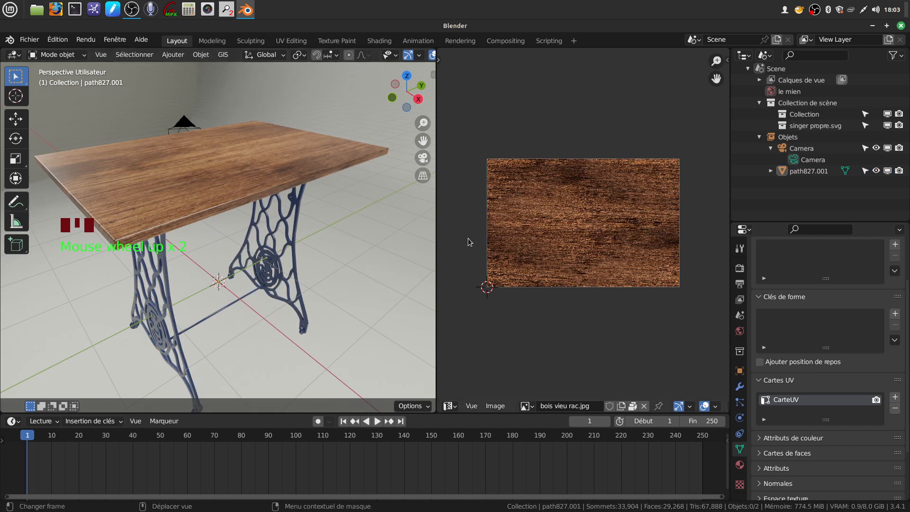
Step: Rename the joined object as "table"
{"action": "left_click", "coordinate": [813, 174]}
{"action": "double_click", "coordinate": [812, 174]}
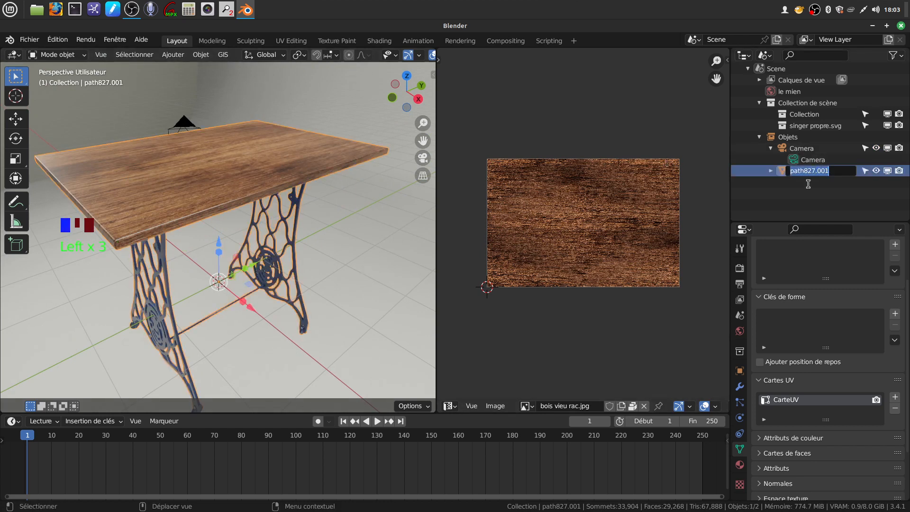
{"action": "key", "text": "BackSpace"}
{"action": "type", "text": "tab"}
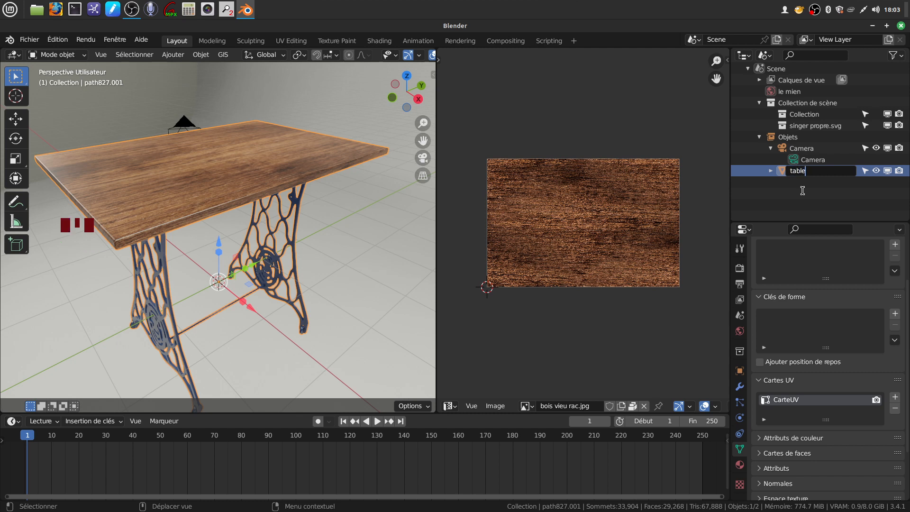
{"action": "type", "text": "le"}
{"action": "key", "text": "Return"}
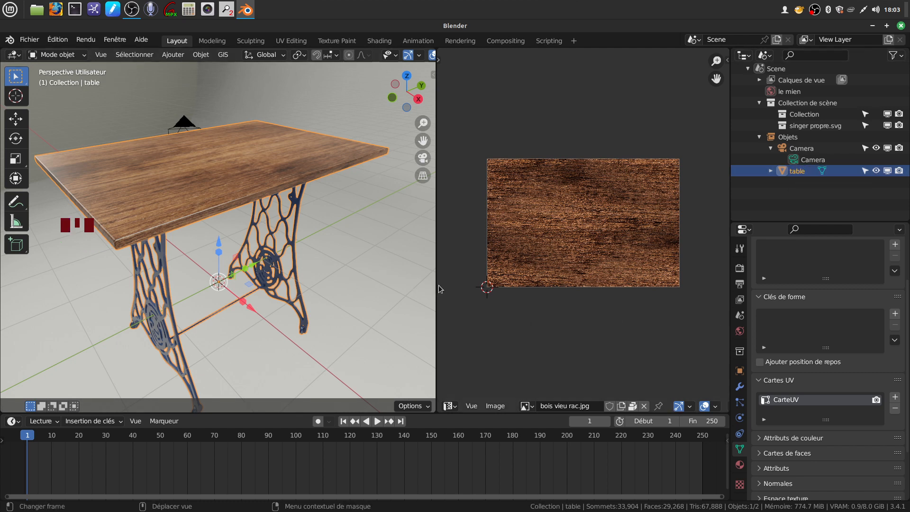
Step: Merge the image editor's area into the 3D viewport and clear the selection
{"action": "right_click", "coordinate": [435, 286]}
{"action": "left_click", "coordinate": [396, 313]}
{"action": "left_click", "coordinate": [468, 308]}
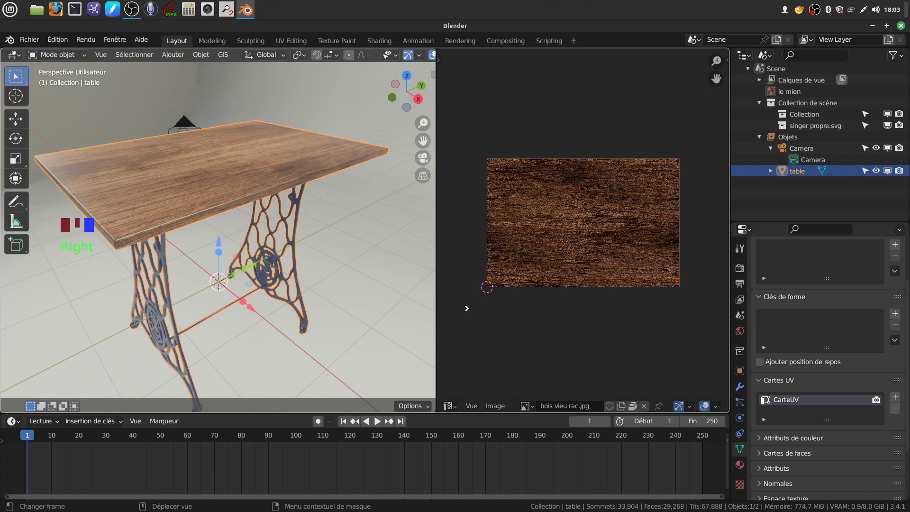
{"action": "scroll", "coordinate": [471, 291], "scroll_direction": "down", "scroll_amount": 3}
{"action": "middle_click_drag", "start_coordinate": [470, 291], "coordinate": [398, 228]}
{"action": "left_click", "coordinate": [478, 251]}
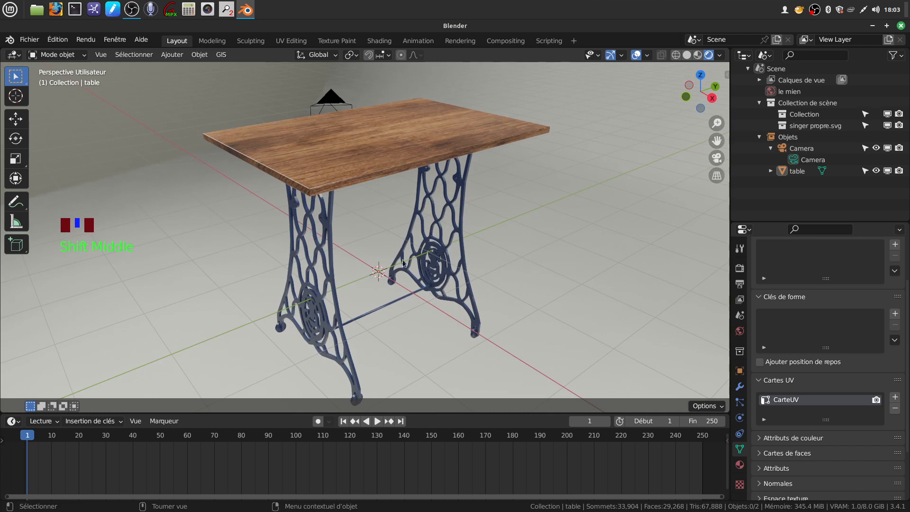
Step: Examine the finished table from several angles and distances, including the tabletop's wood grain, its edges and the castor legs
{"action": "middle_click_drag", "start_coordinate": [405, 261], "coordinate": [427, 253]}
{"action": "scroll", "coordinate": [350, 297], "scroll_direction": "up", "scroll_amount": 2}
{"action": "middle_click_drag", "start_coordinate": [351, 297], "coordinate": [330, 249]}
{"action": "scroll", "coordinate": [329, 249], "scroll_direction": "down", "scroll_amount": 2}
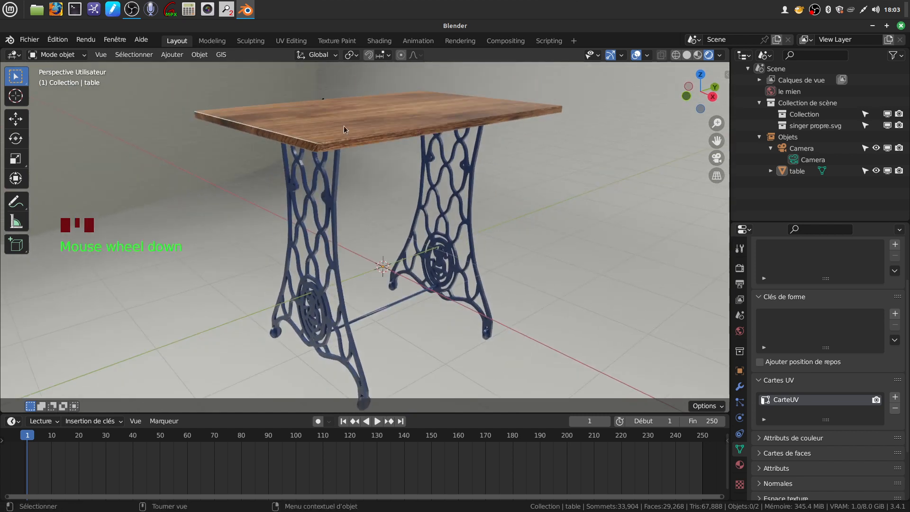
{"action": "mouse_move", "coordinate": [414, 192]}
{"action": "middle_mouse_down"}
{"action": "mouse_move", "coordinate": [416, 203]}
{"action": "mouse_move", "coordinate": [420, 192]}
{"action": "middle_mouse_up"}
{"action": "scroll", "coordinate": [420, 191], "scroll_direction": "down", "scroll_amount": 2}
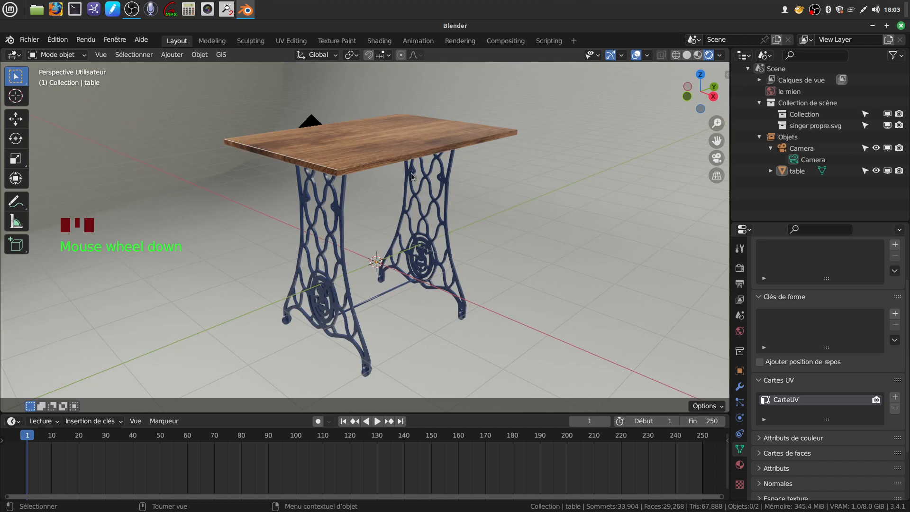
{"action": "scroll", "coordinate": [411, 173], "scroll_direction": "up", "scroll_amount": 2}
{"action": "middle_click_drag", "start_coordinate": [412, 173], "coordinate": [363, 147]}
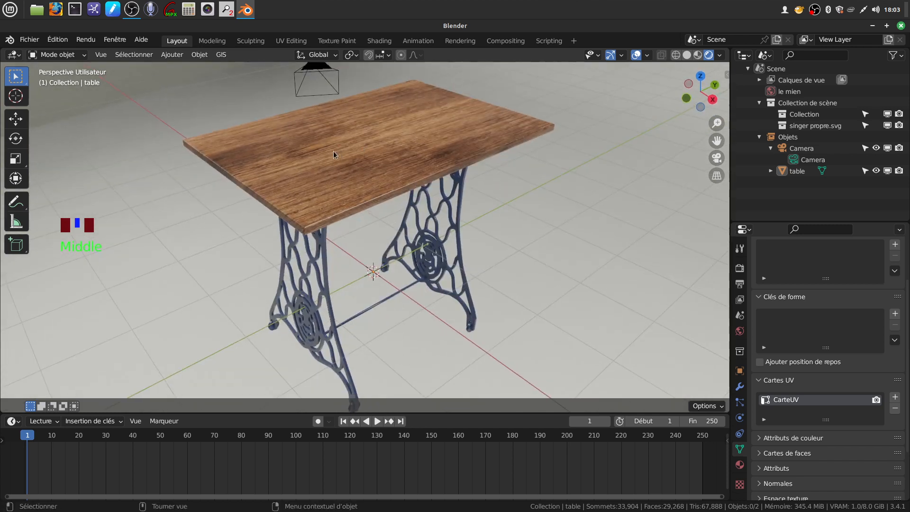
{"action": "scroll", "coordinate": [349, 178], "scroll_direction": "down", "scroll_amount": 1}
{"action": "scroll", "coordinate": [366, 203], "scroll_direction": "up", "scroll_amount": 2}
{"action": "middle_click_drag", "start_coordinate": [366, 204], "coordinate": [331, 188]}
{"action": "scroll", "coordinate": [361, 155], "scroll_direction": "down", "scroll_amount": 1}
{"action": "mouse_move", "coordinate": [364, 235]}
{"action": "middle_mouse_down"}
{"action": "mouse_move", "coordinate": [349, 222]}
{"action": "mouse_move", "coordinate": [404, 196]}
{"action": "mouse_move", "coordinate": [378, 226]}
{"action": "mouse_move", "coordinate": [349, 228]}
{"action": "middle_mouse_up"}
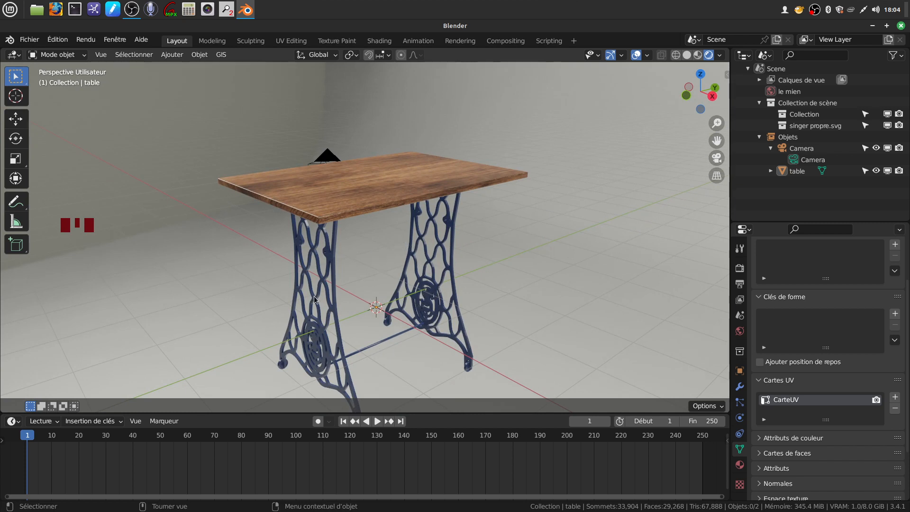
{"action": "mouse_move", "coordinate": [331, 277]}
{"action": "middle_mouse_down"}
{"action": "mouse_move", "coordinate": [259, 267]}
{"action": "mouse_move", "coordinate": [305, 266]}
{"action": "mouse_move", "coordinate": [315, 280]}
{"action": "middle_mouse_up"}
{"action": "middle_click_drag", "start_coordinate": [412, 285], "coordinate": [395, 268], "text": "shift"}
{"action": "scroll", "coordinate": [409, 257], "scroll_direction": "up", "scroll_amount": 2}
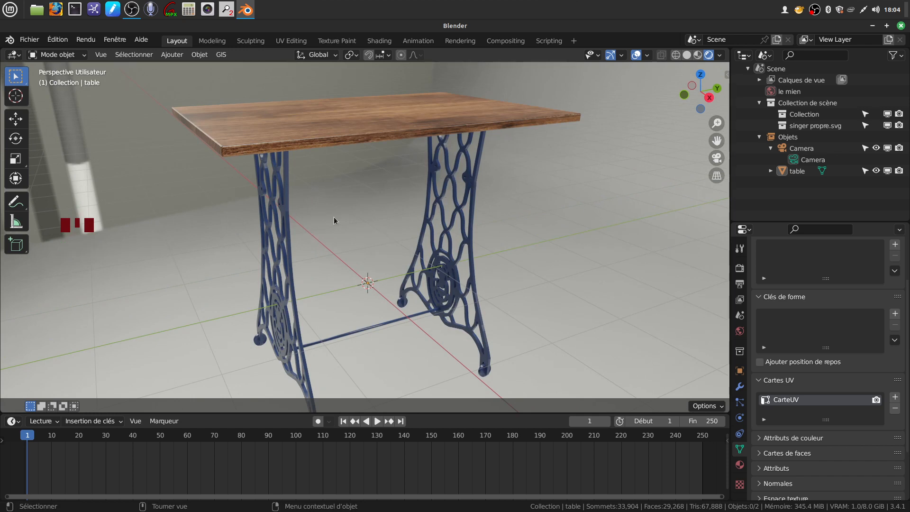
{"action": "middle_click_drag", "start_coordinate": [388, 234], "coordinate": [300, 167]}
{"action": "scroll", "coordinate": [326, 179], "scroll_direction": "down", "scroll_amount": 2}
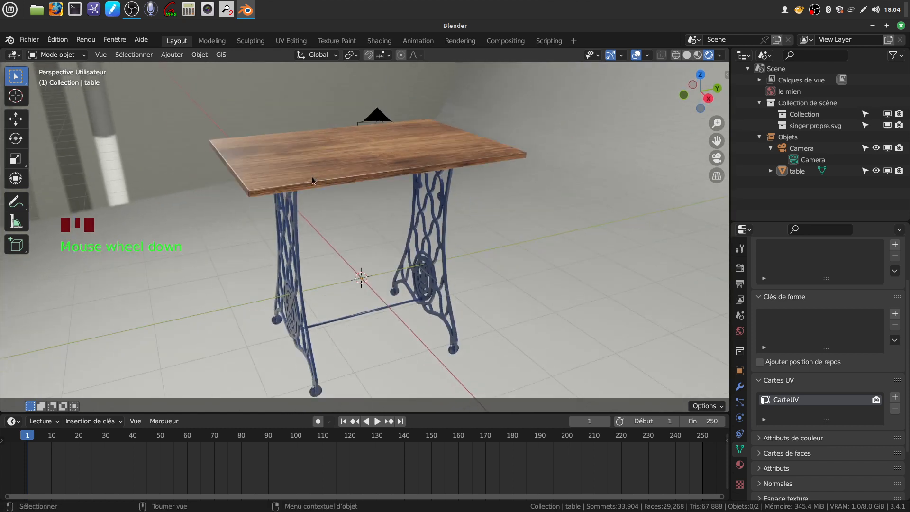
{"action": "middle_click_drag", "start_coordinate": [308, 122], "coordinate": [373, 204]}
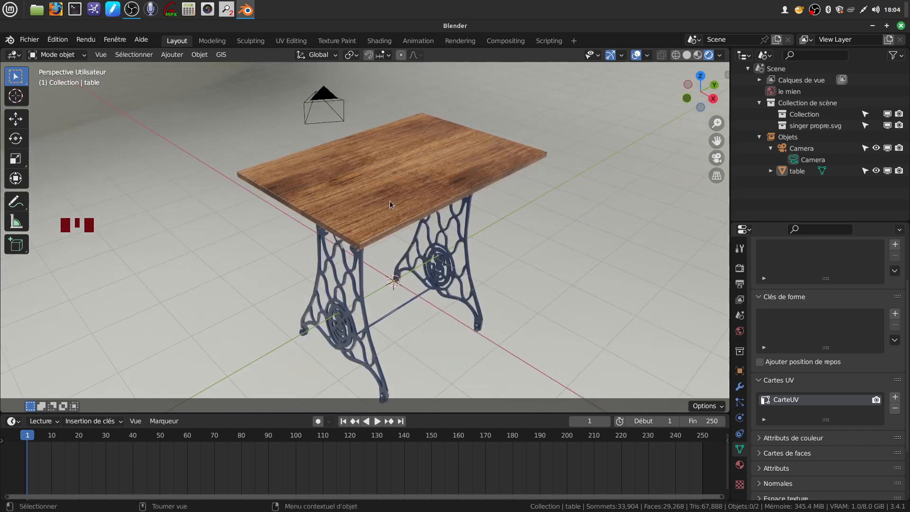